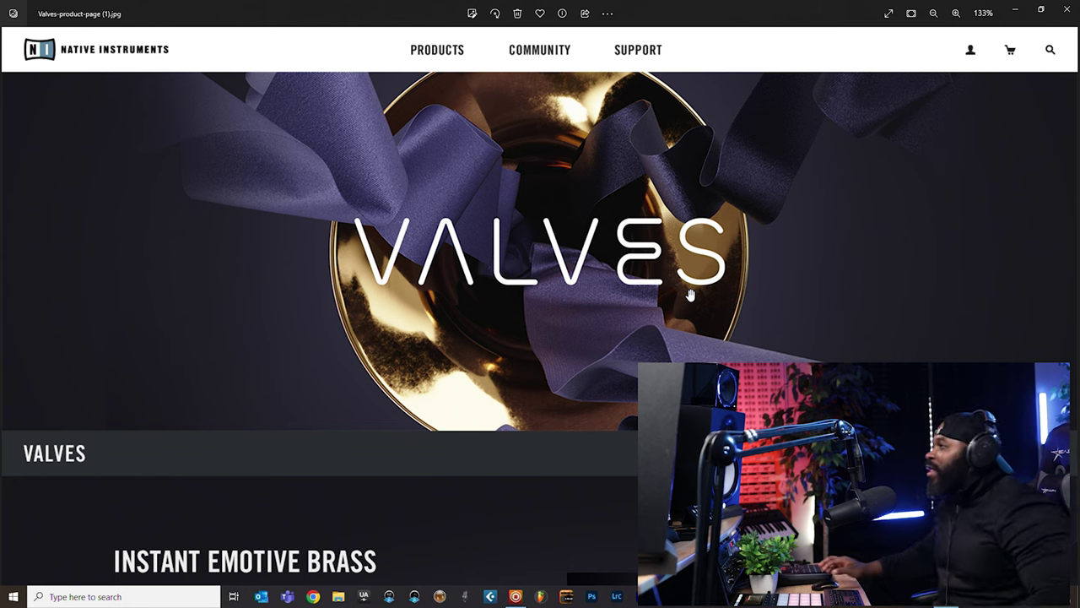
- Move down the Valves product page past the price bar to the plugin screenshot's full controls
scroll(701, 295, "down", 1)
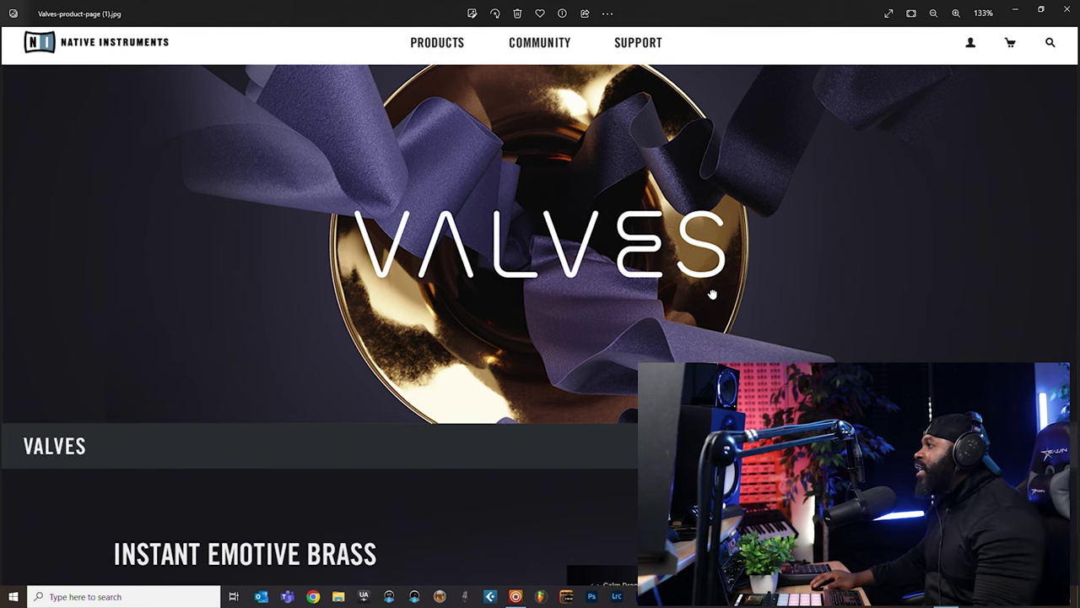
scroll(713, 299, "down", 3)
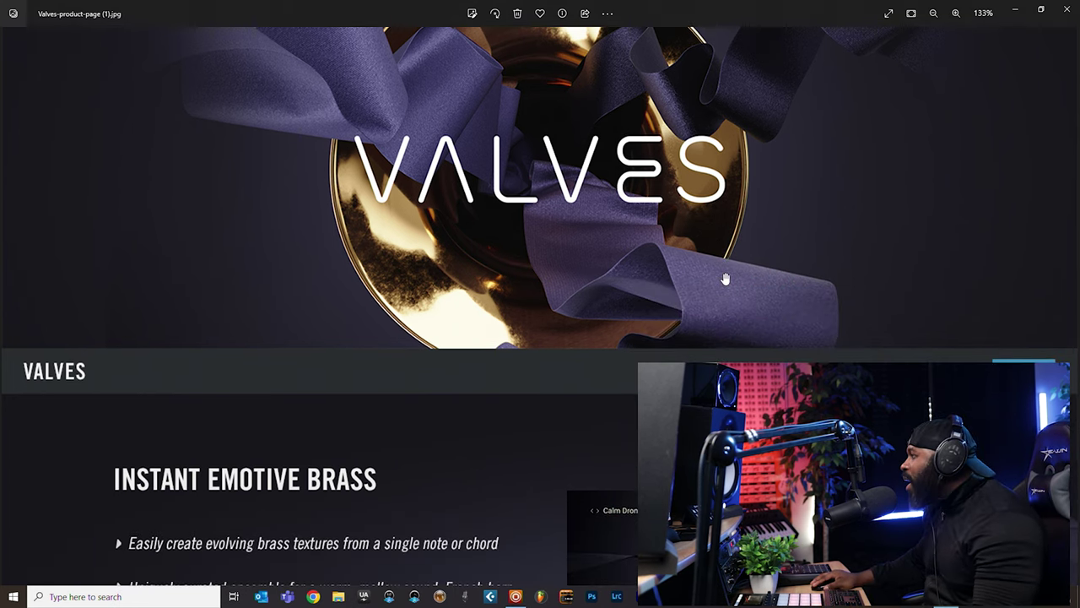
scroll(715, 325, "up", 3)
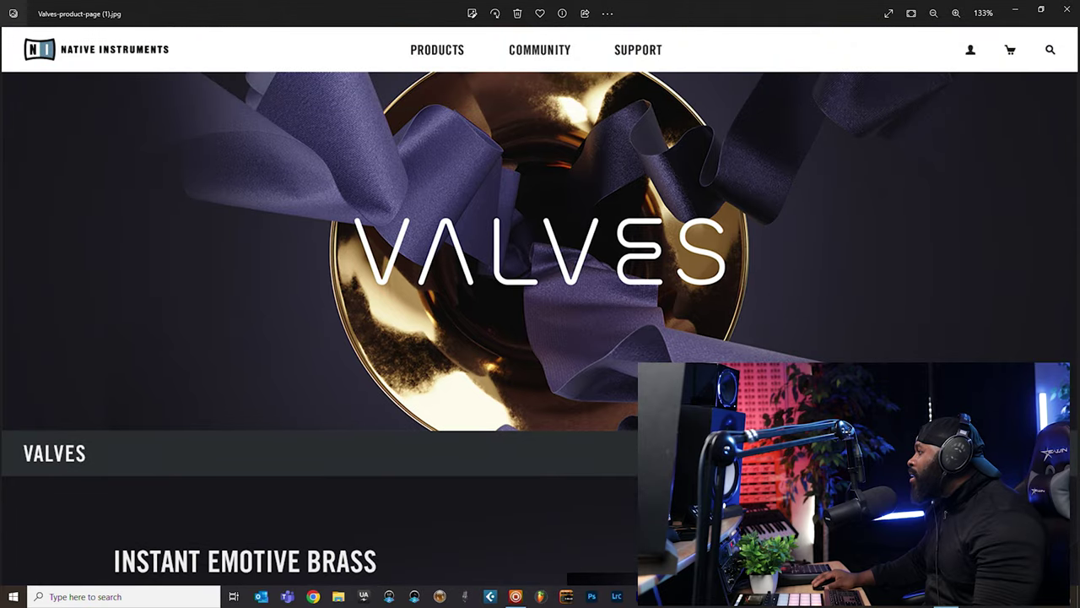
scroll(596, 393, "down", 12)
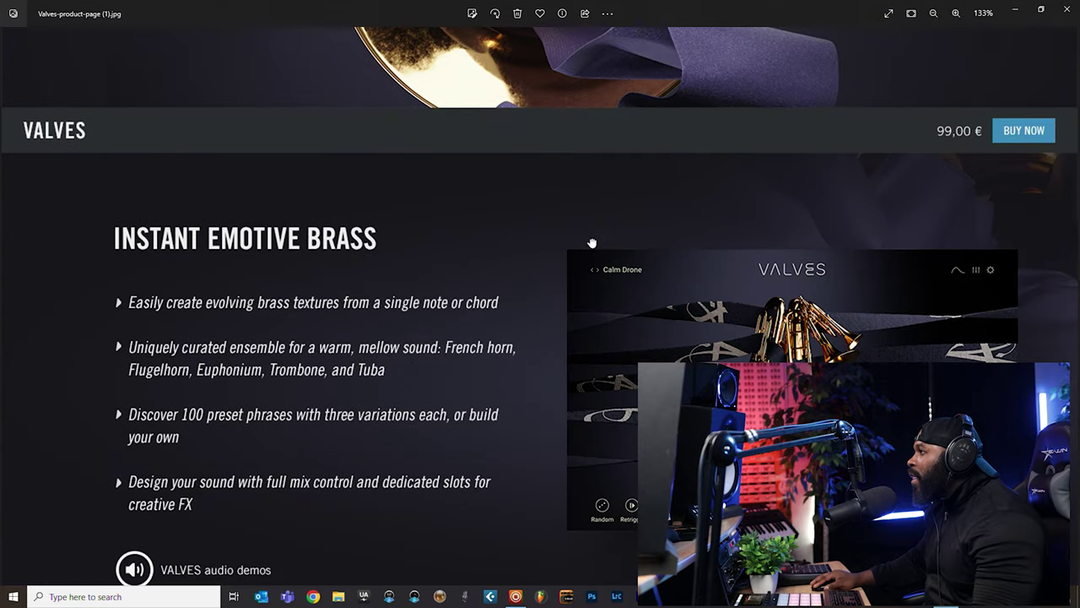
scroll(588, 255, "down", 3)
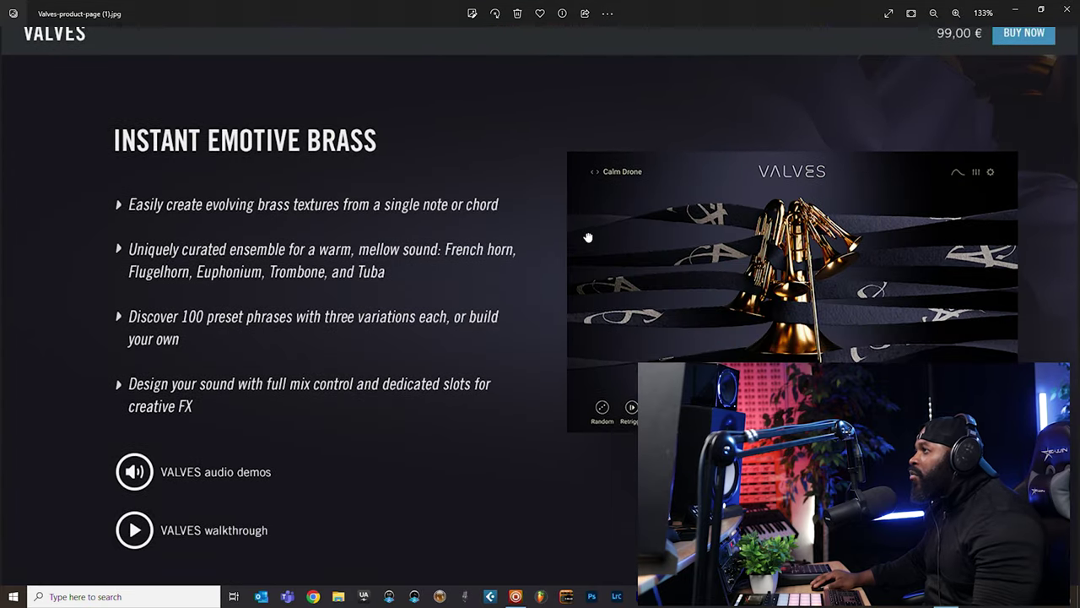
left_click_drag(589, 237, 589, 226)
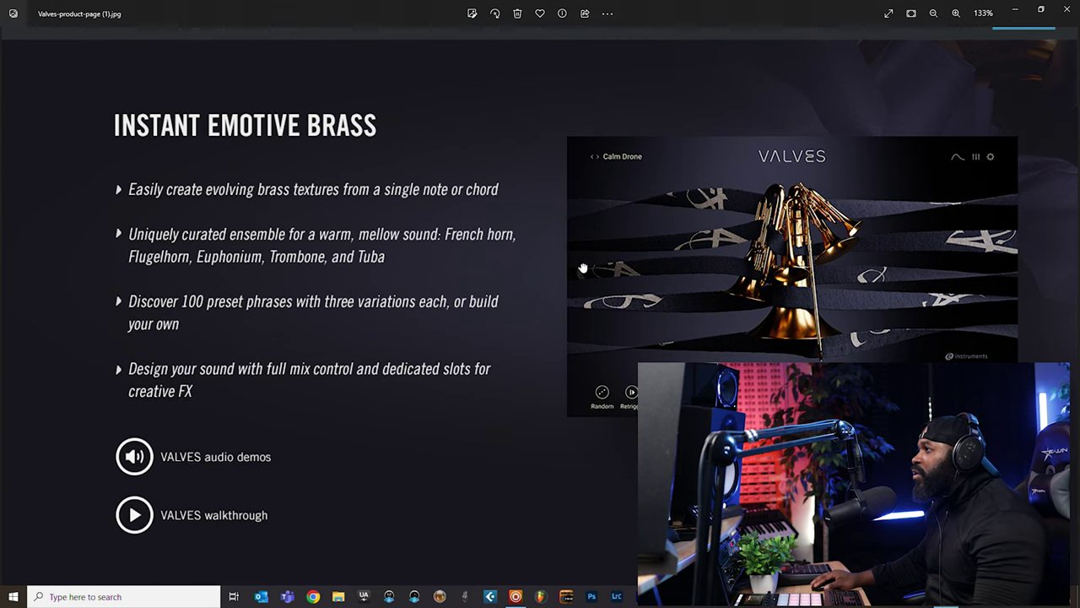
left_click_drag(582, 269, 581, 245)
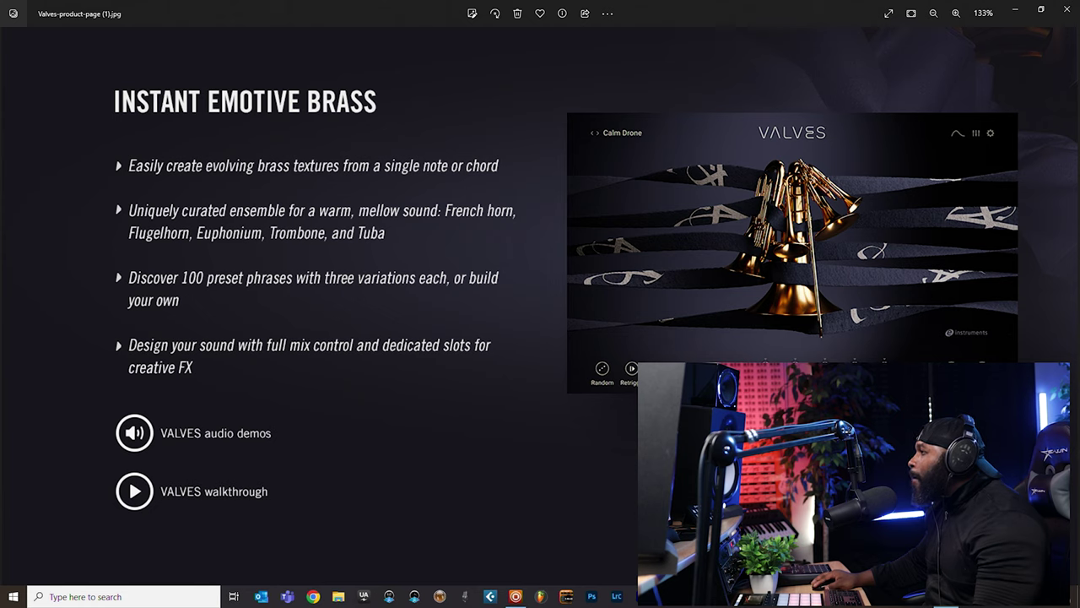
left_click_drag(662, 353, 663, 338)
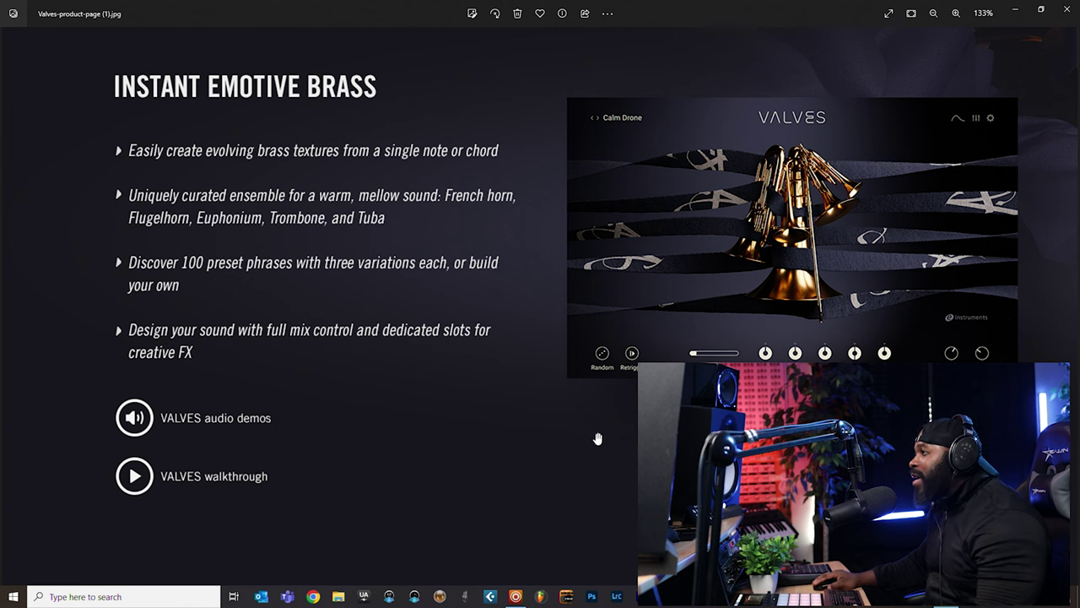
left_click_drag(597, 438, 604, 412)
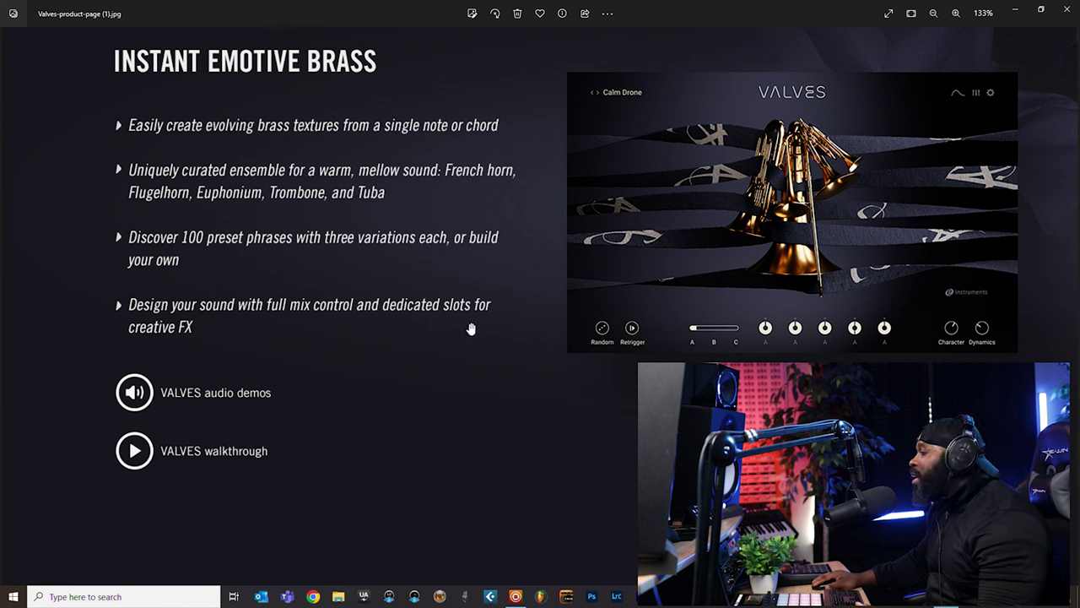
- Continue through Intimate Brass and the instrument photos to Perform Expressive Brass Phrases
left_click_drag(527, 458, 506, 238)
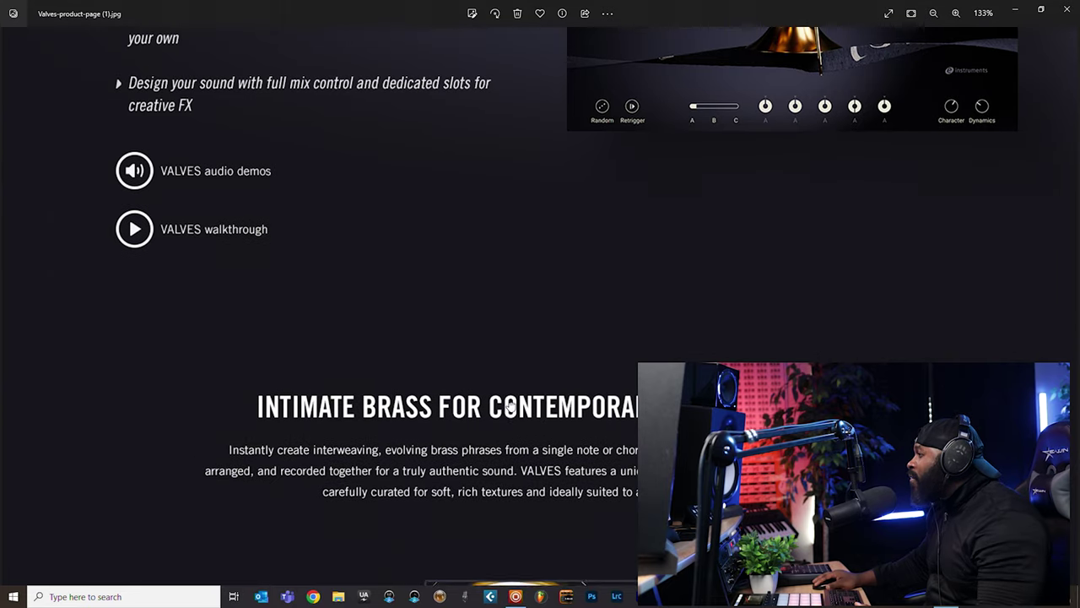
left_click_drag(517, 409, 506, 290)
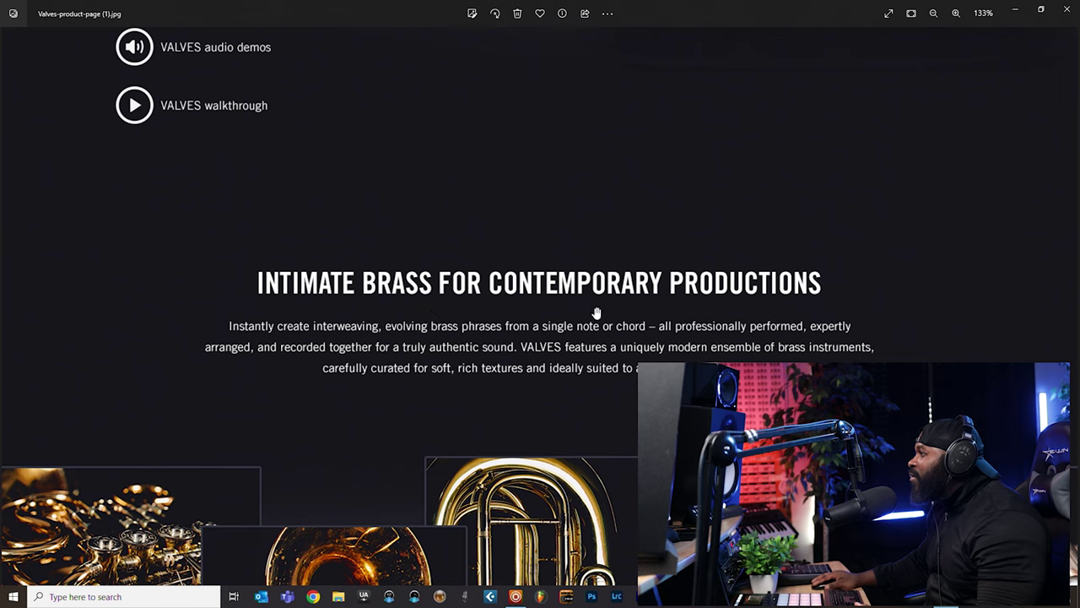
left_click_drag(635, 411, 603, 268)
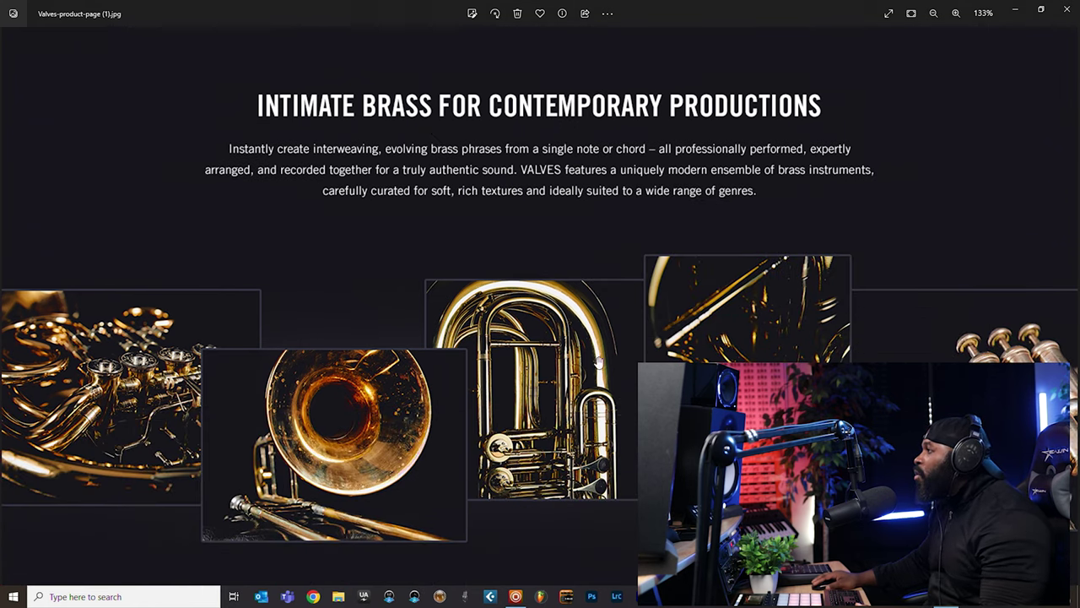
left_click_drag(590, 510, 596, 277)
left_click_drag(598, 371, 593, 186)
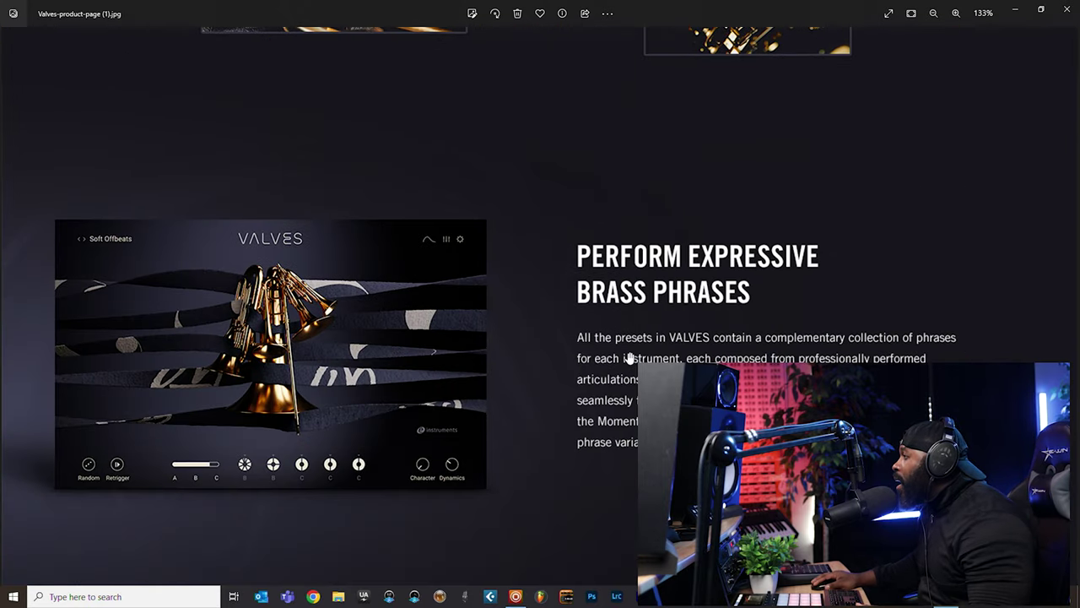
left_click_drag(630, 357, 631, 340)
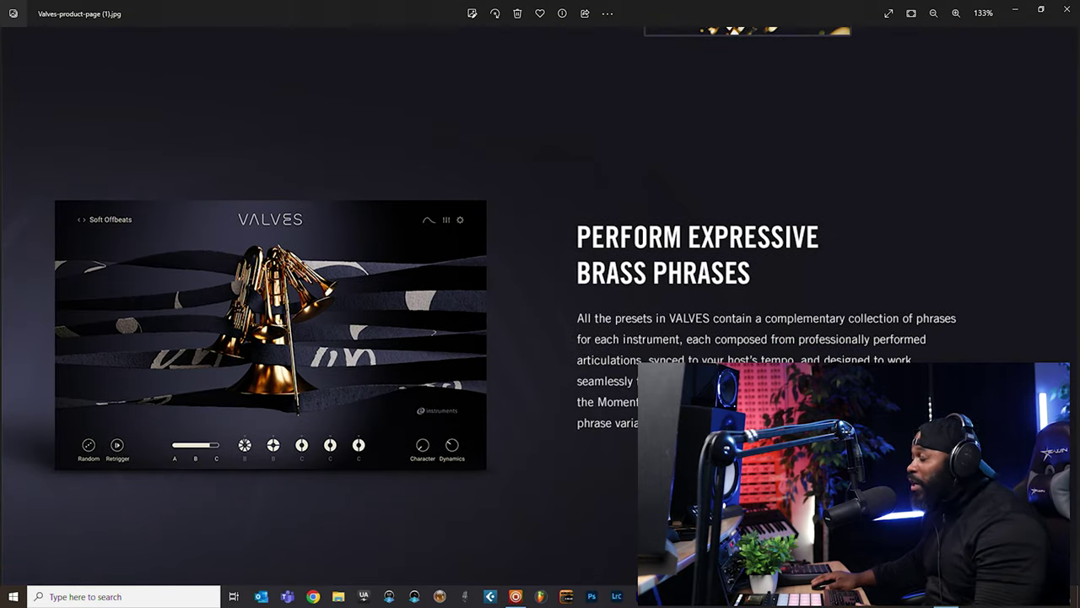
- Scroll through the remaining sections of the Valves product page
scroll(540, 316, "down", 1)
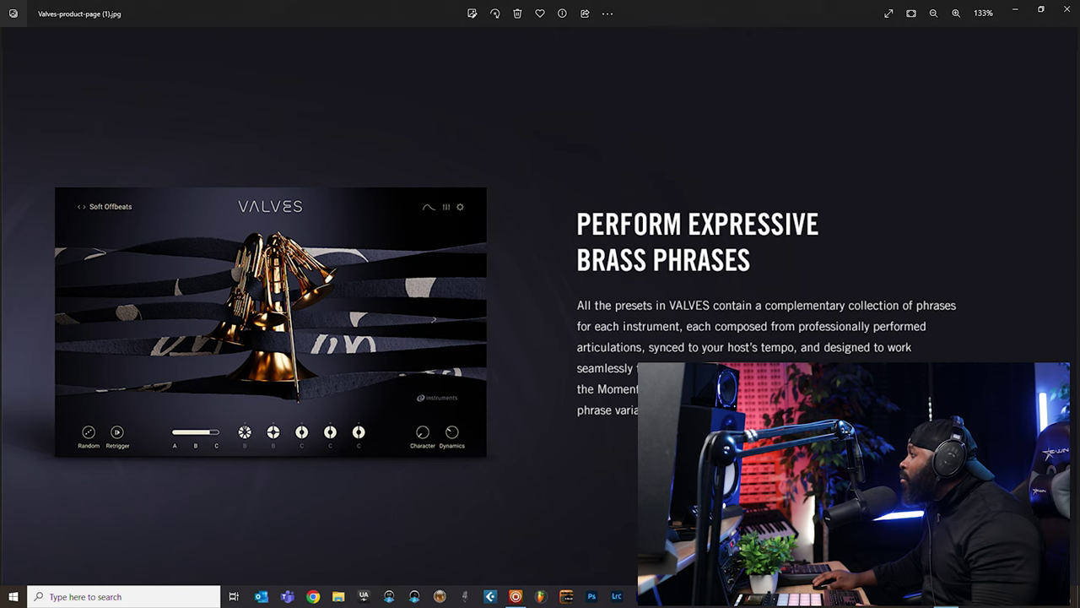
scroll(540, 304, "down", 1)
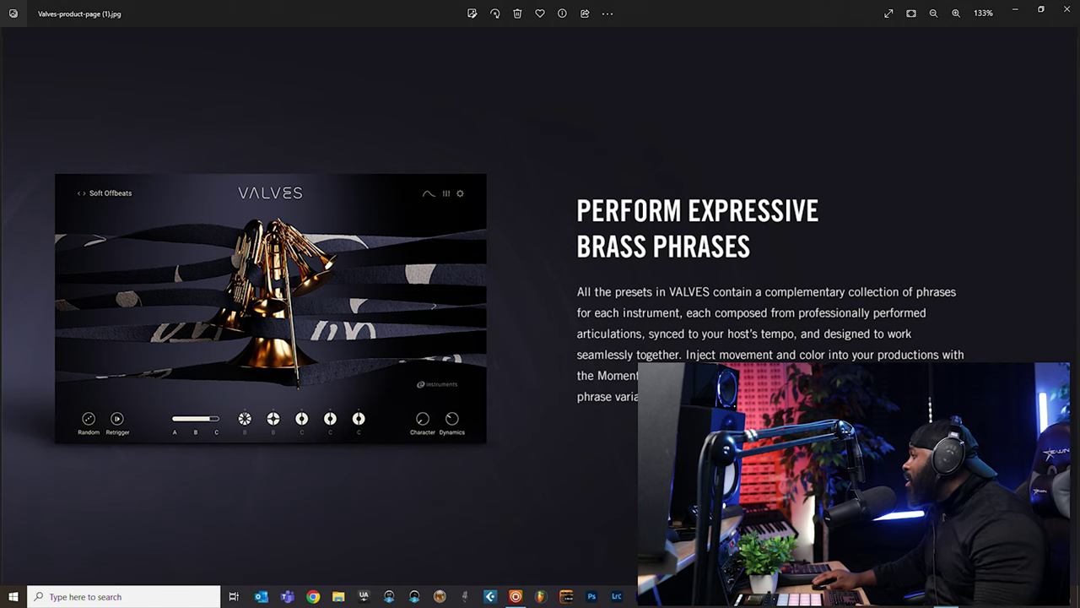
scroll(536, 310, "down", 1)
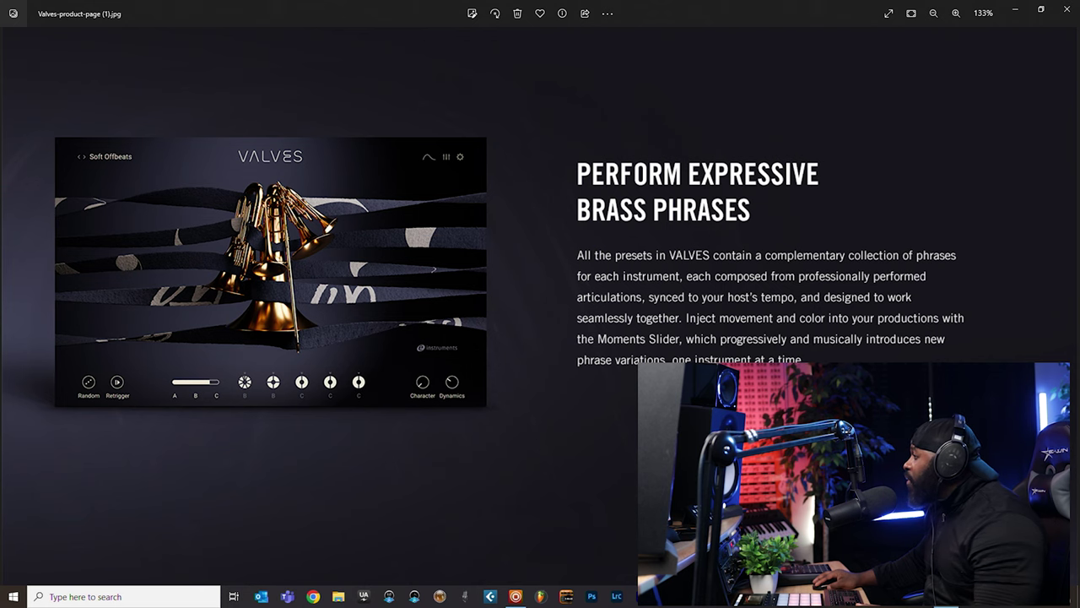
scroll(633, 372, "down", 4)
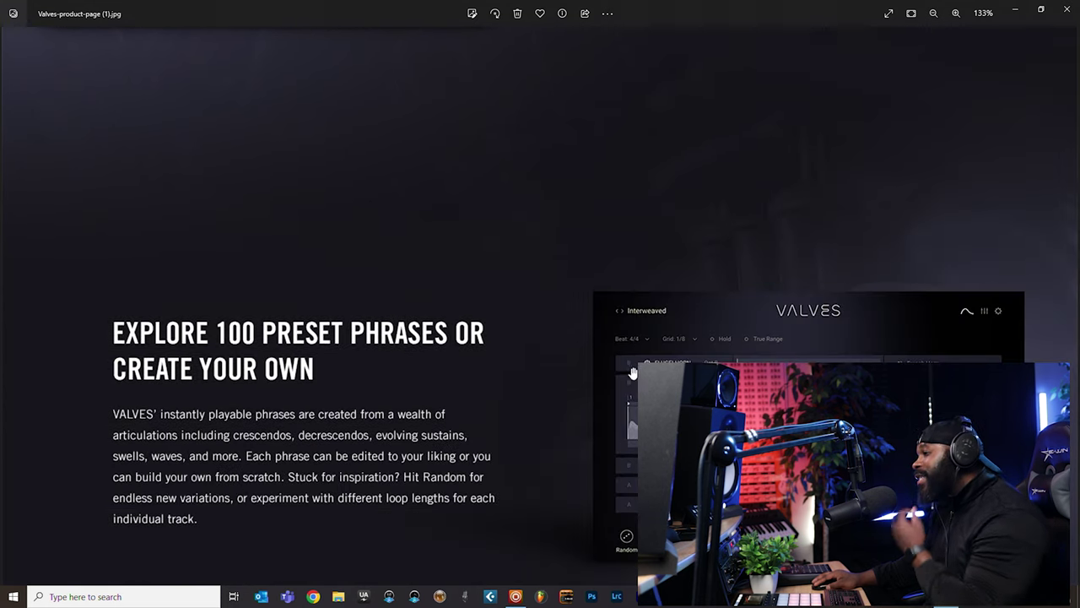
scroll(236, 349, "down", 1)
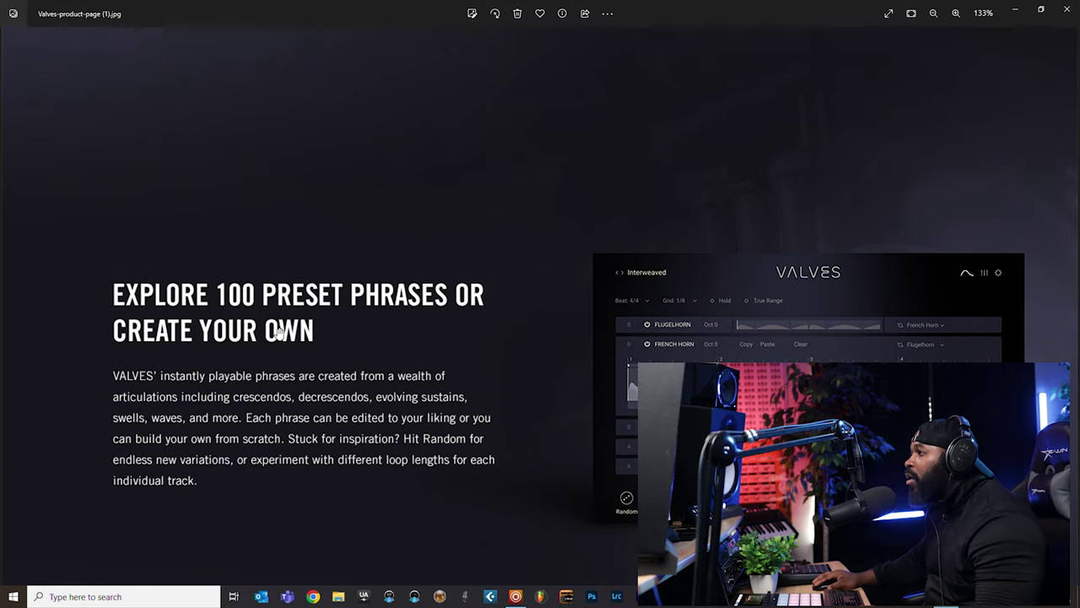
scroll(361, 401, "down", 3)
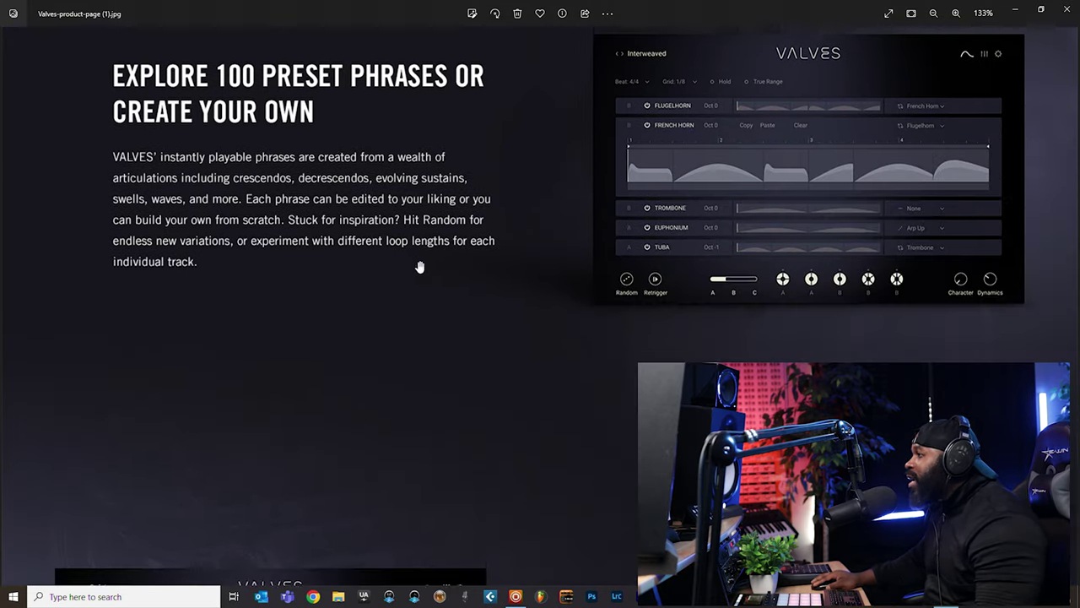
scroll(419, 266, "down", 5)
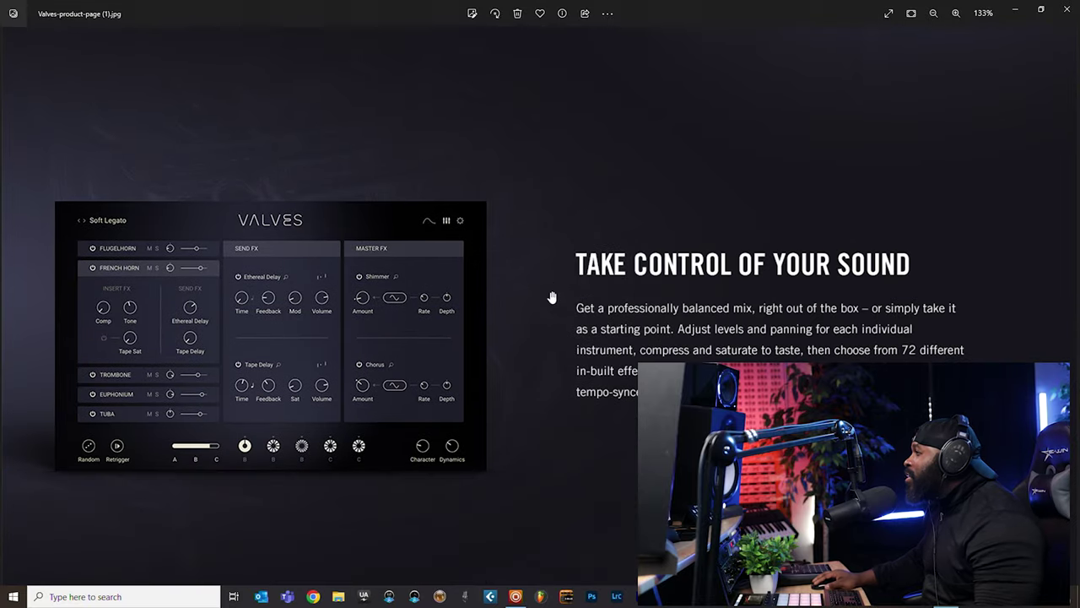
scroll(569, 407, "down", 8)
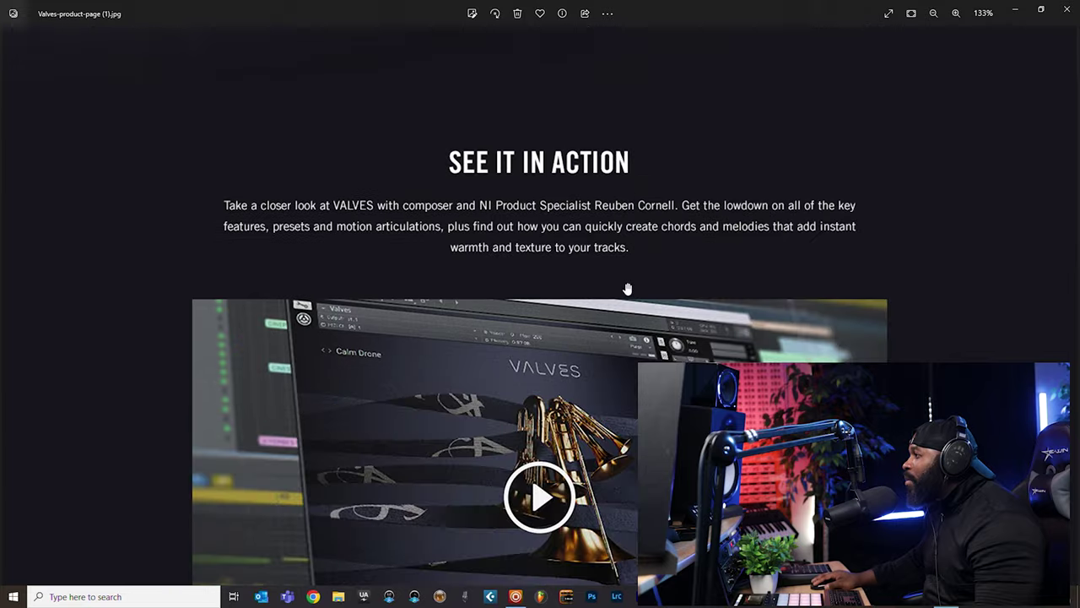
- Finish scrolling to the bottom of the page and close Windows Photos
scroll(574, 320, "up", 1)
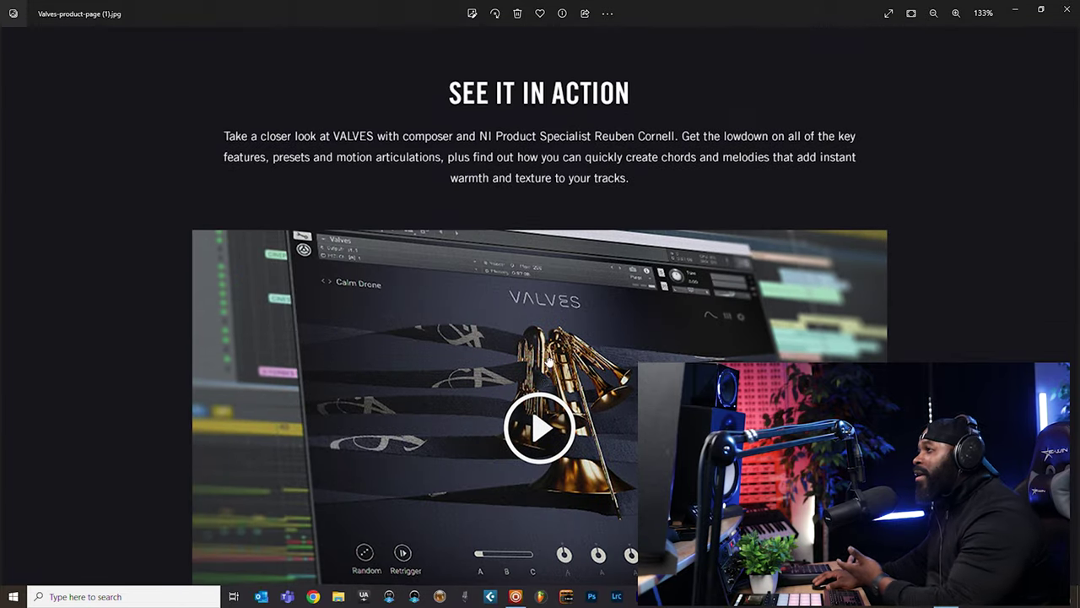
scroll(537, 361, "down", 1)
scroll(532, 354, "down", 1)
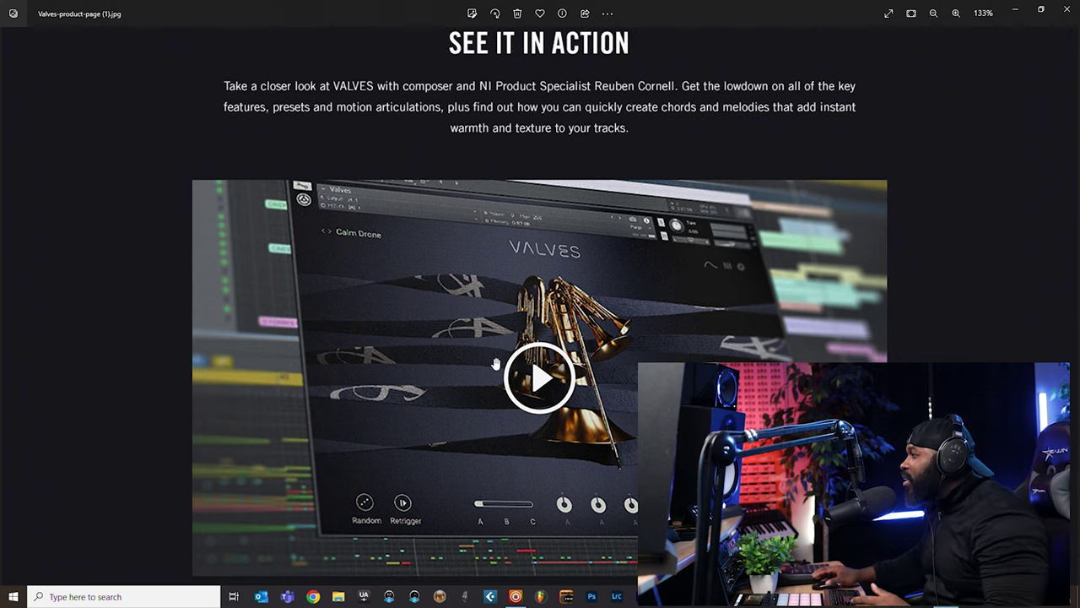
scroll(527, 329, "down", 1)
scroll(528, 328, "down", 5)
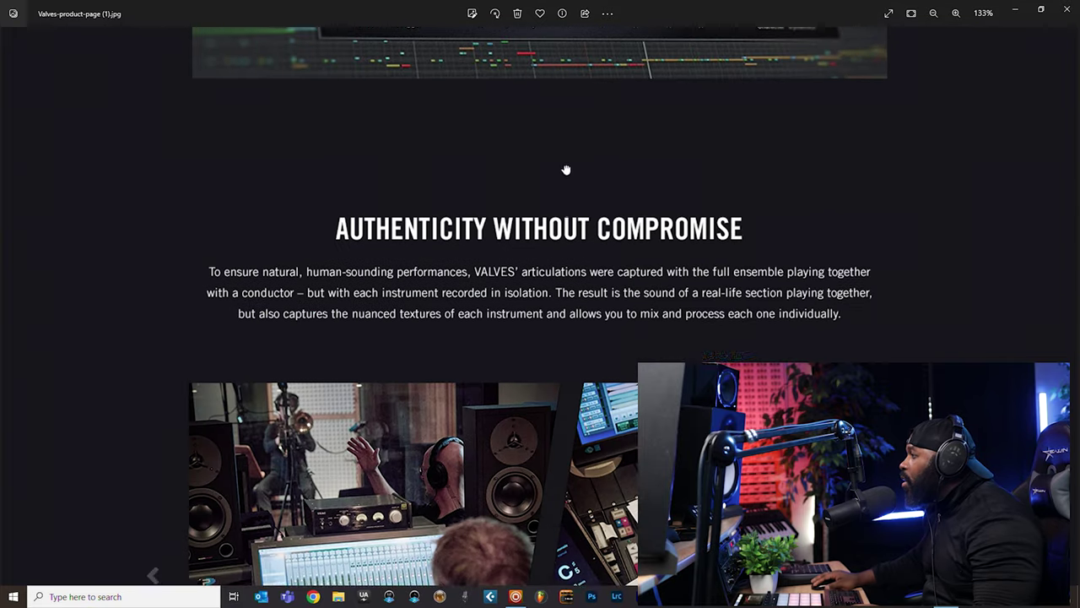
scroll(556, 285, "down", 2)
scroll(553, 260, "down", 10)
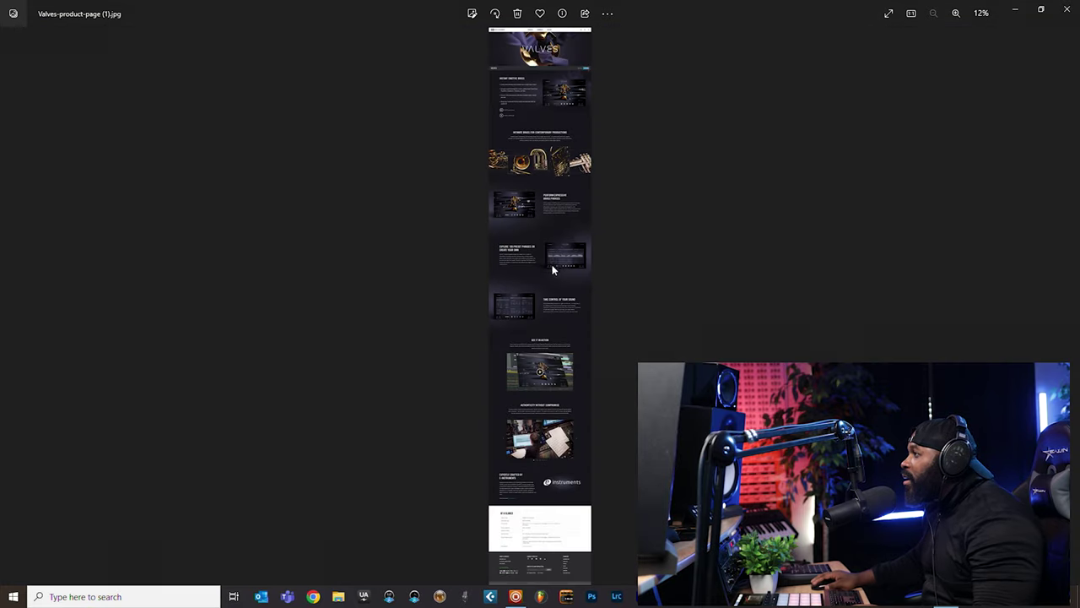
left_click(1061, 10)
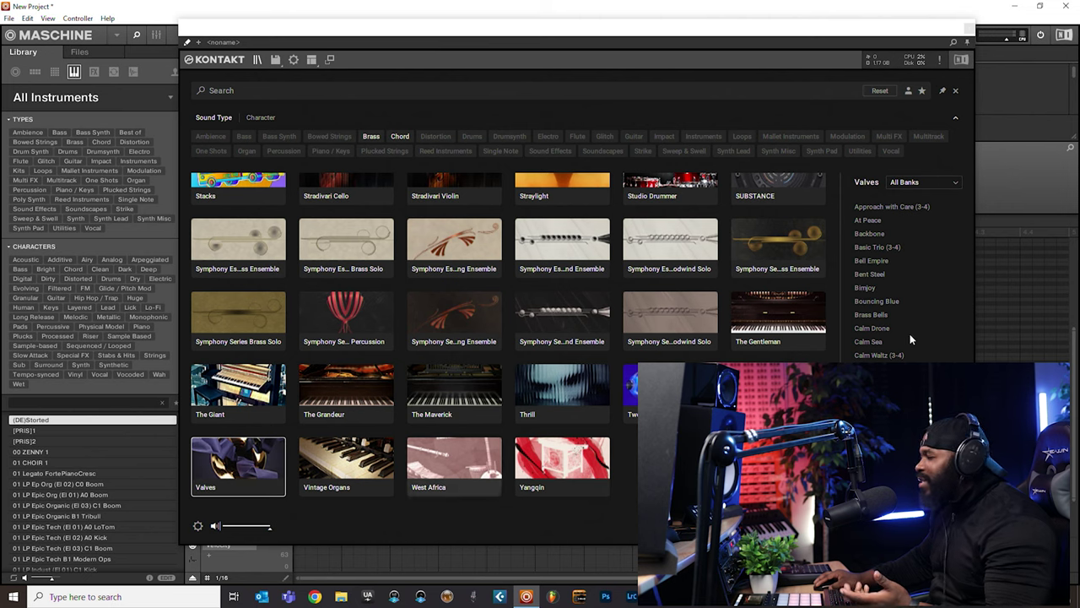
- Dismiss the bank dropdown on All Banks and select the Valves library
scroll(894, 247, "up", 1)
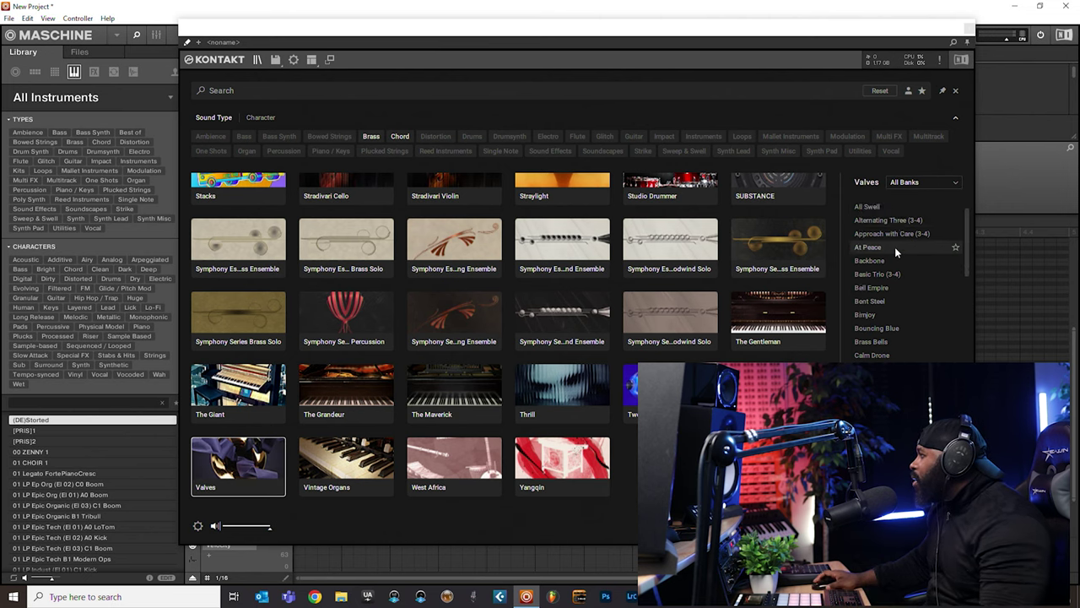
scroll(891, 228, "up", 1)
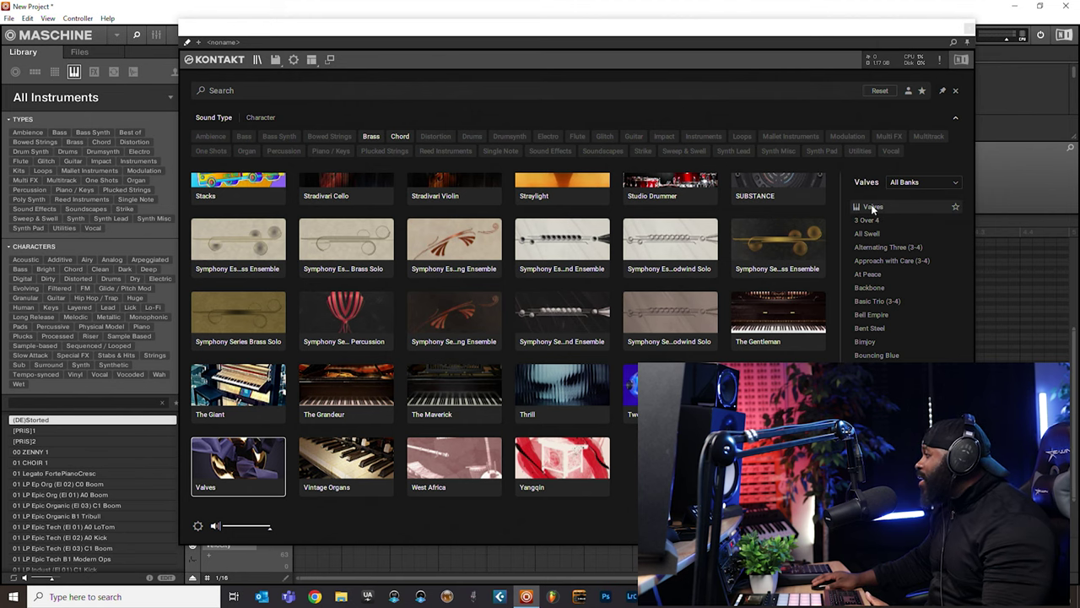
left_click(898, 184)
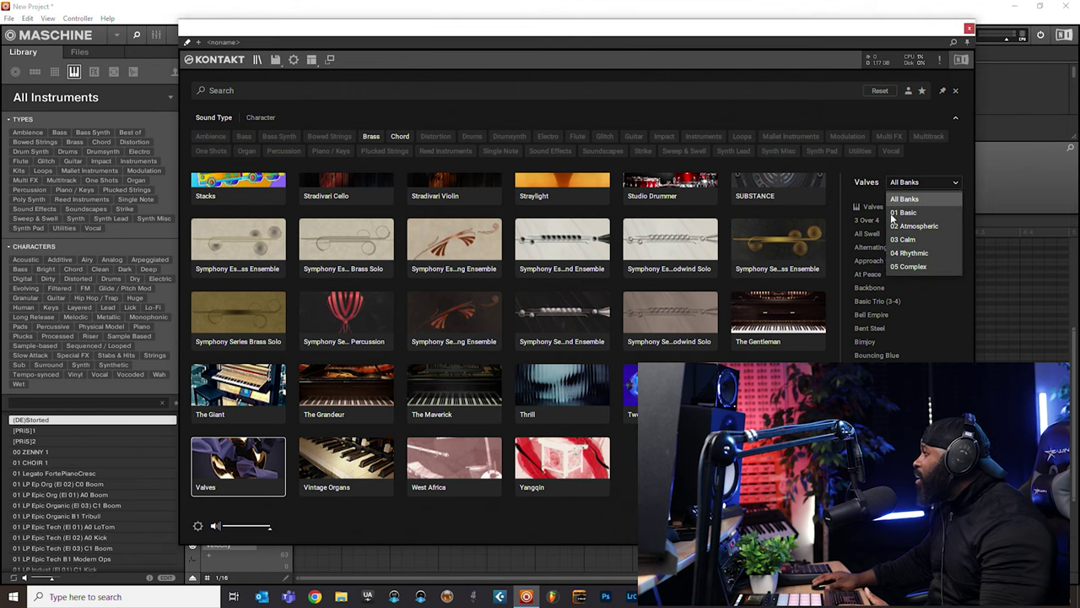
left_click(873, 190)
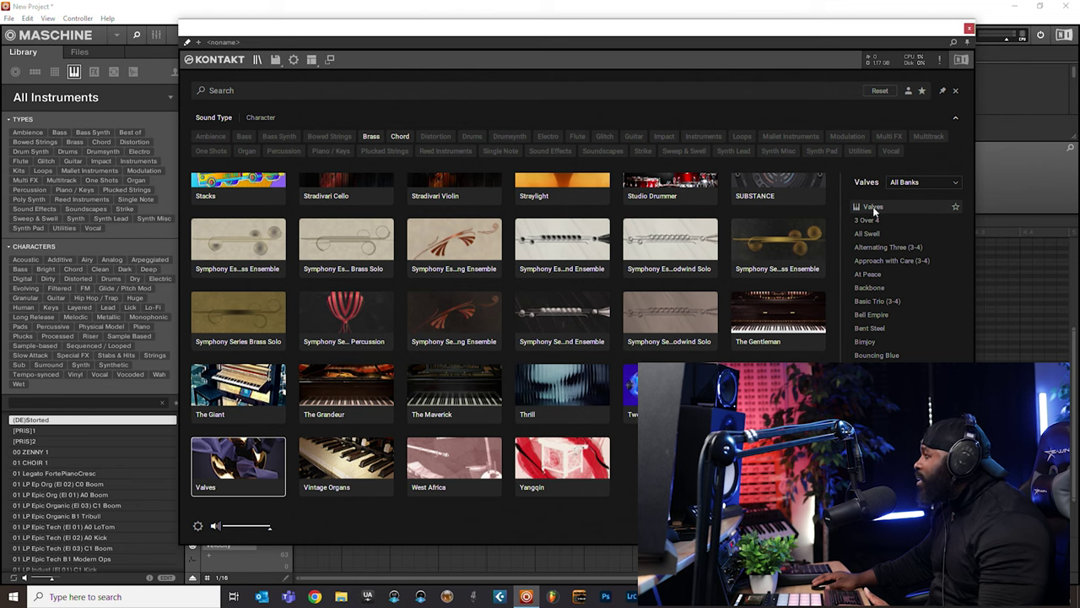
left_click(875, 208)
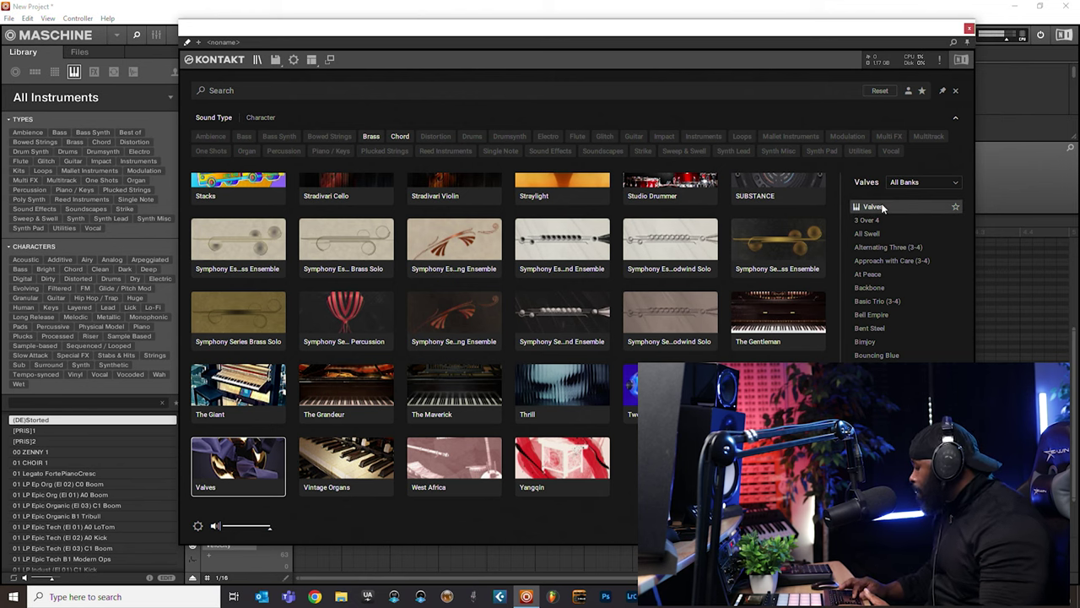
- Audition Valves presets from 3 Over 4 through Bouncing Blue, and favourite Bouncing Blue
key("Down")
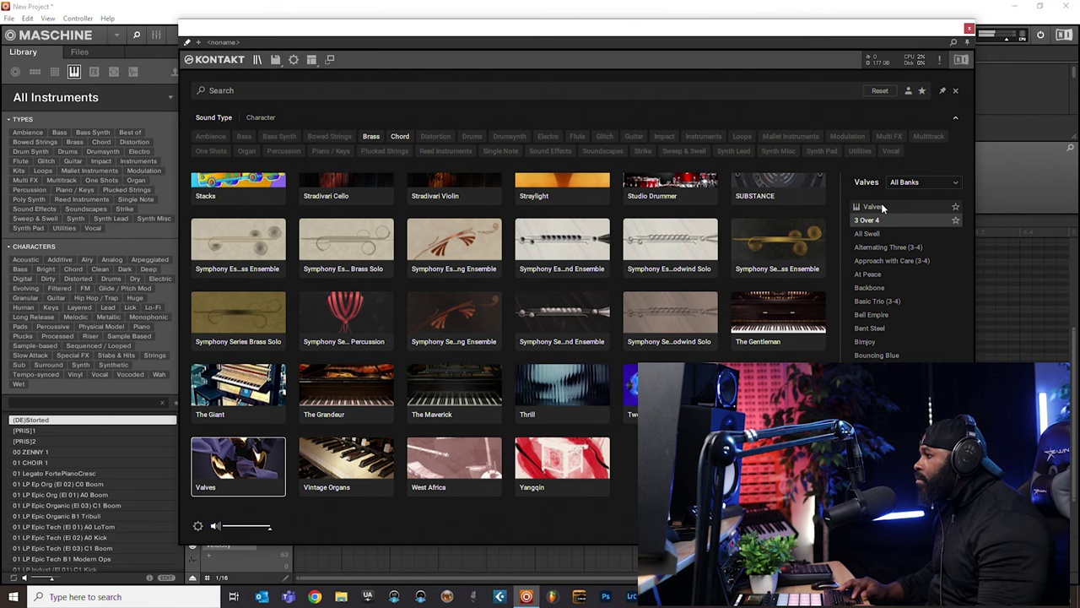
key("Up")
key("Down")
key("Down")
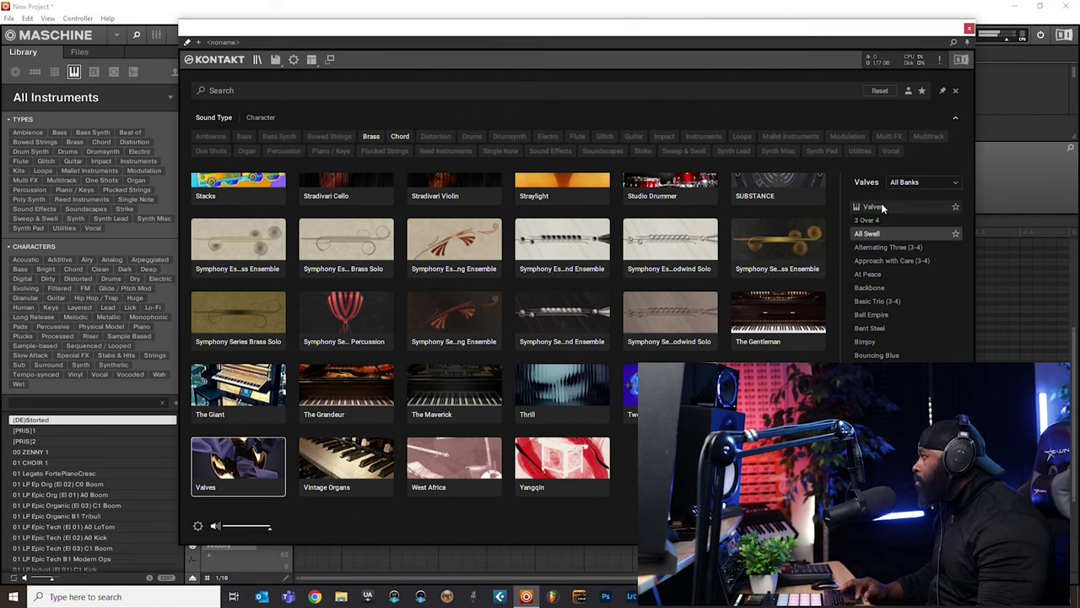
key("Down")
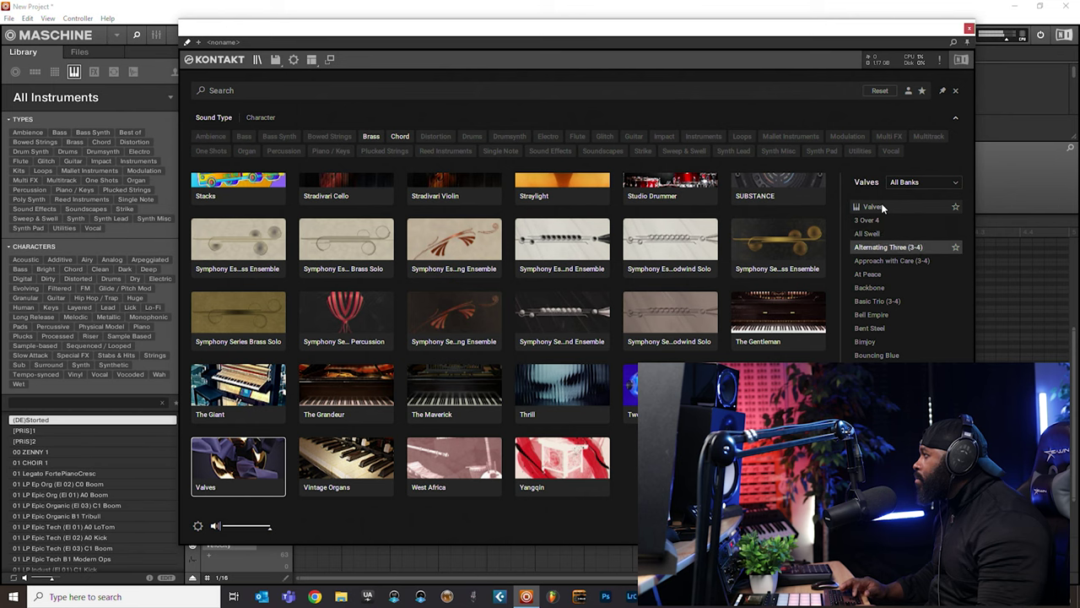
key("Down")
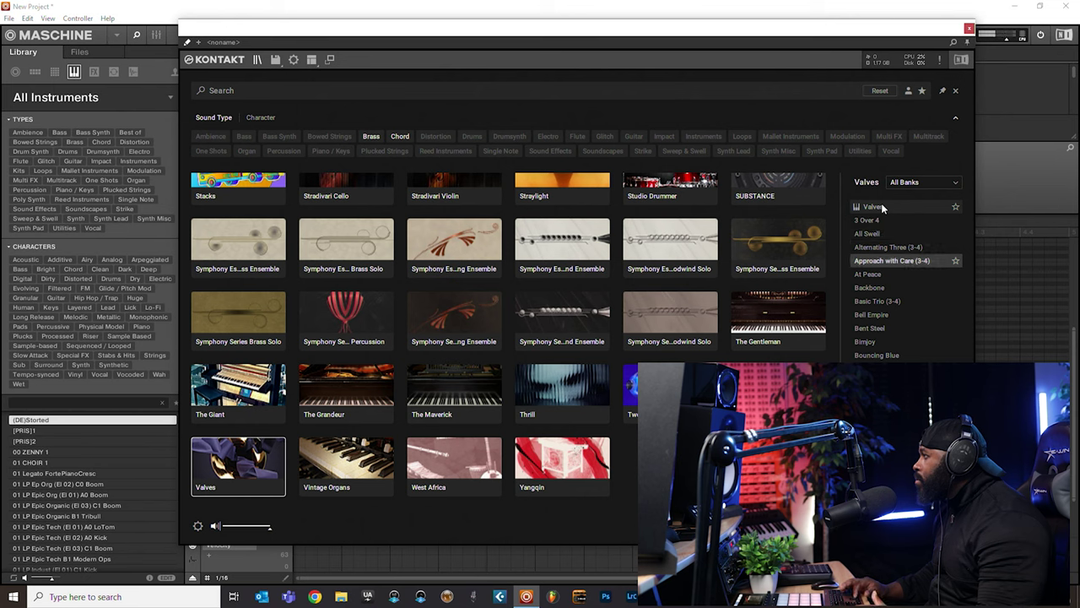
key("Down")
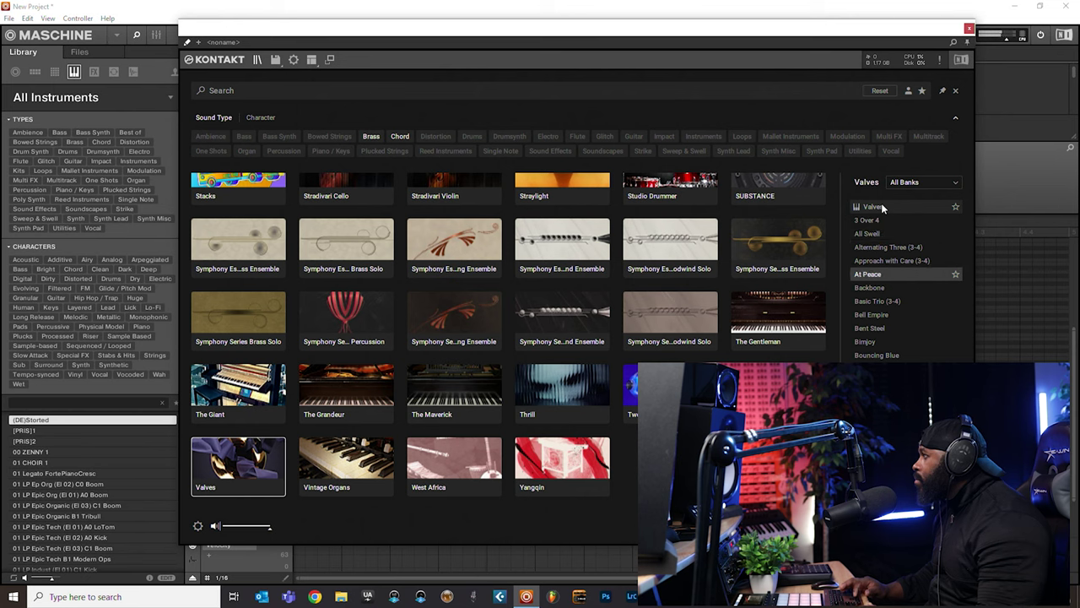
key("Down")
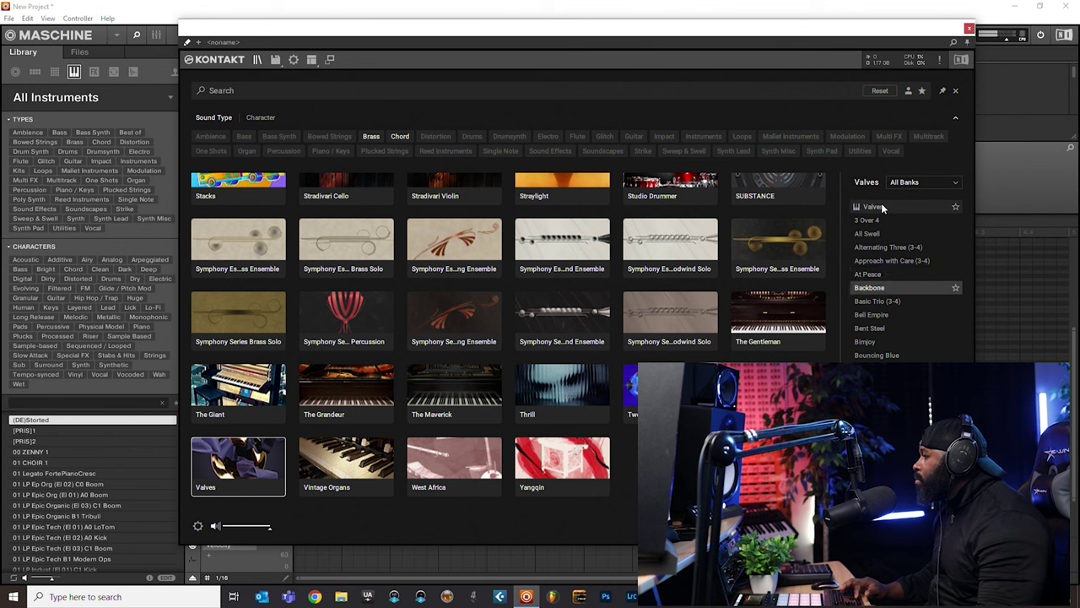
key("Down")
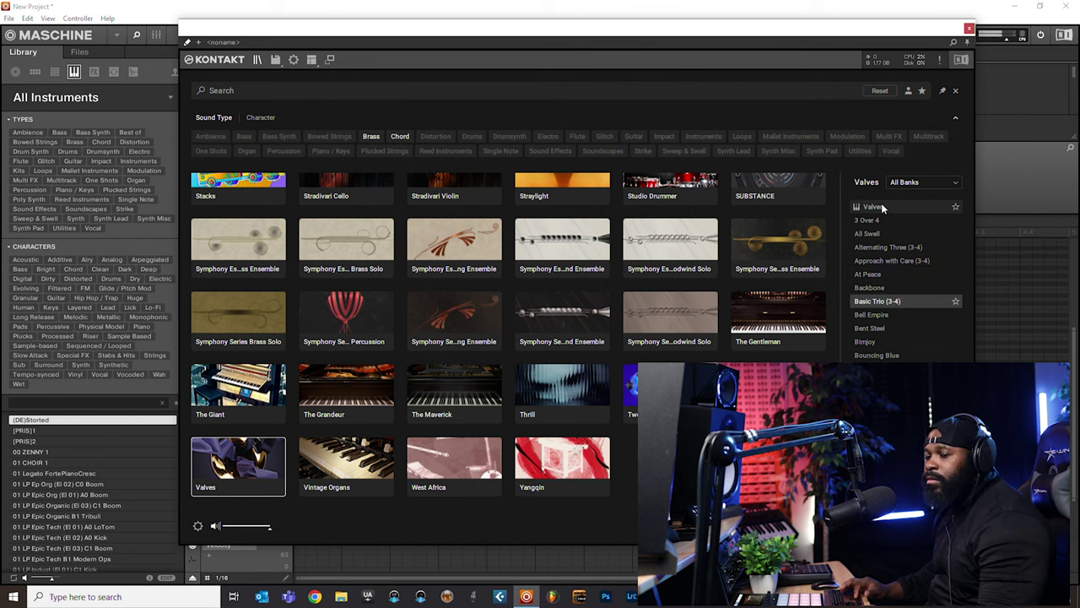
key("Down")
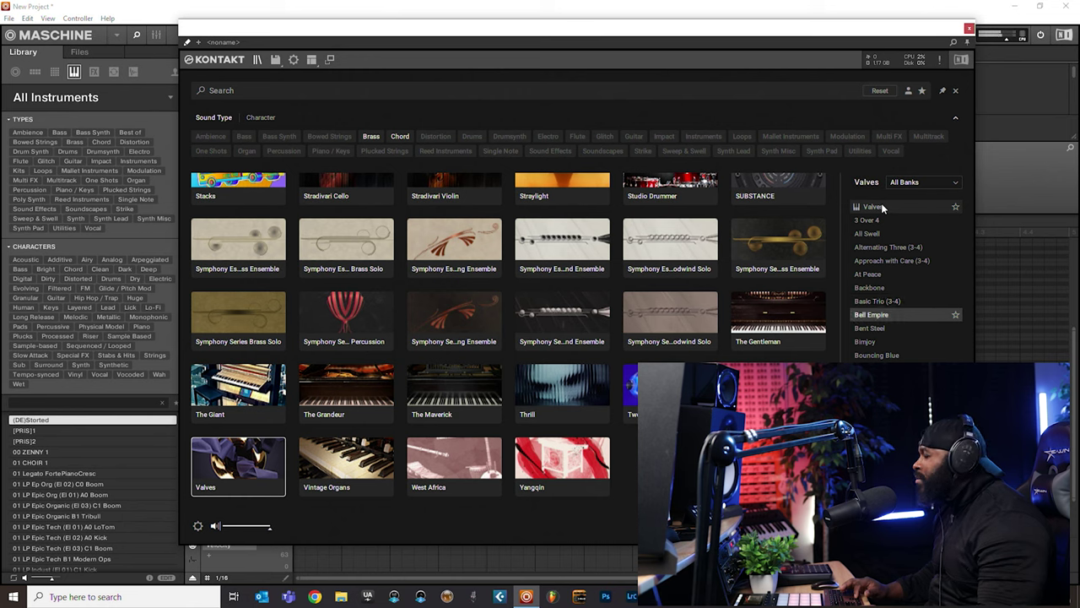
key("Down")
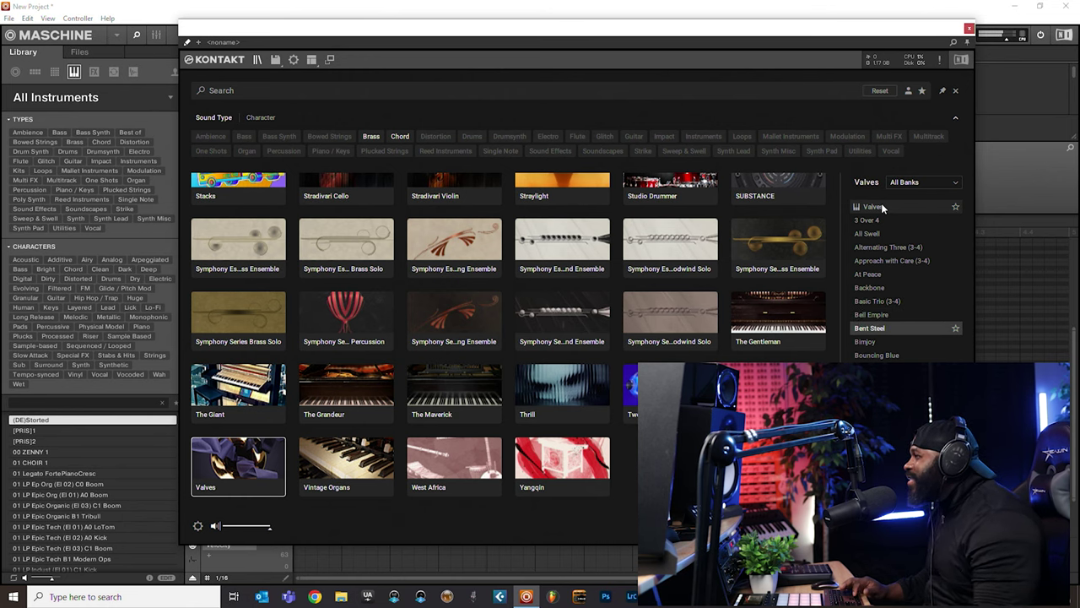
key("Down")
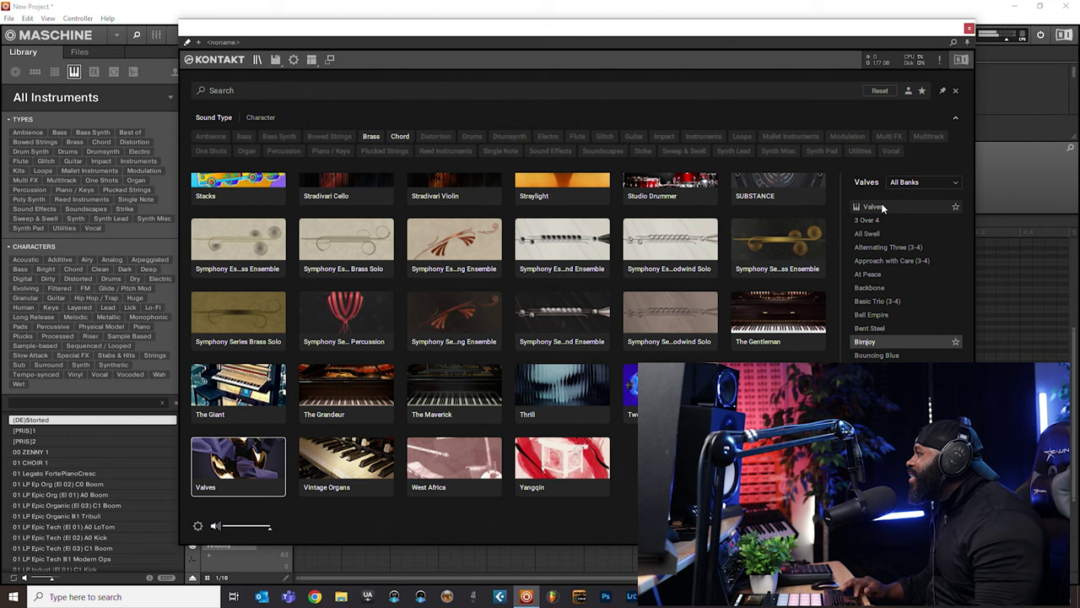
key("Down")
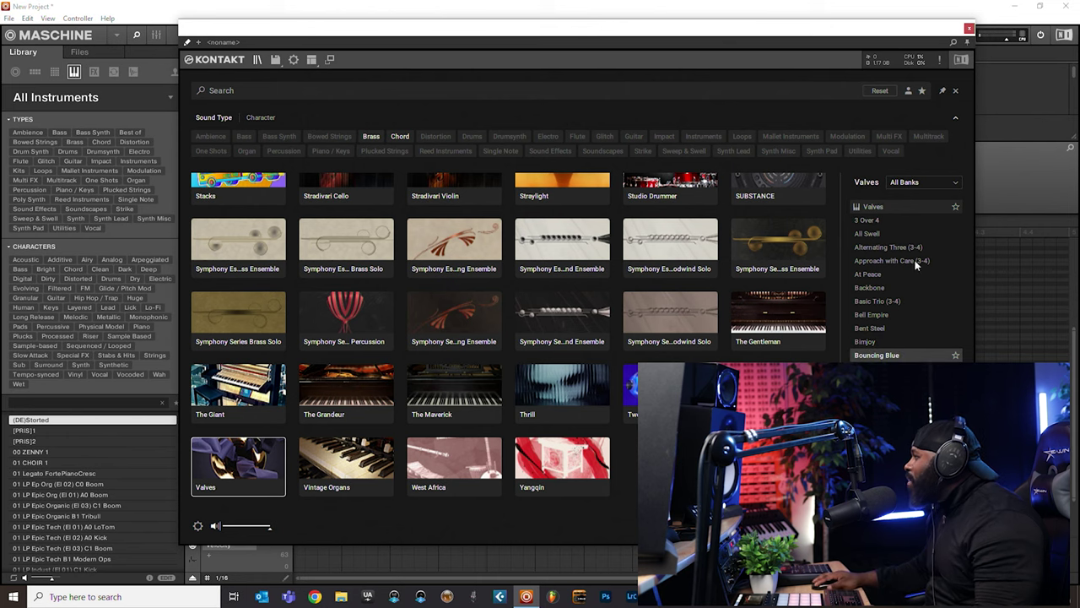
left_click(956, 355)
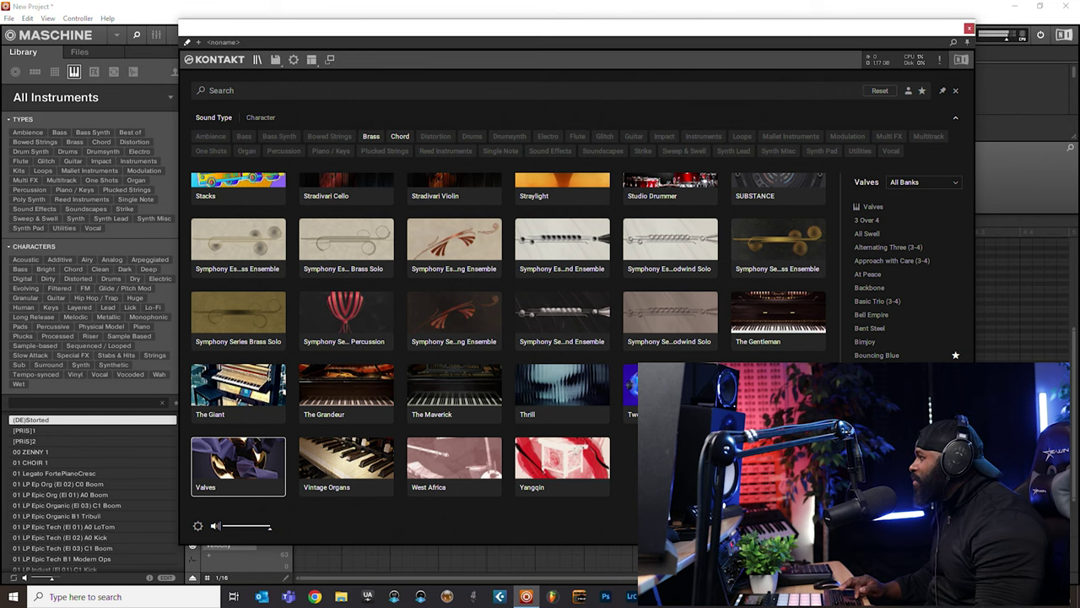
- Scroll down the preset list past Dodge and Weave, Driving It and Dynamic Swells
scroll(903, 279, "down", 1)
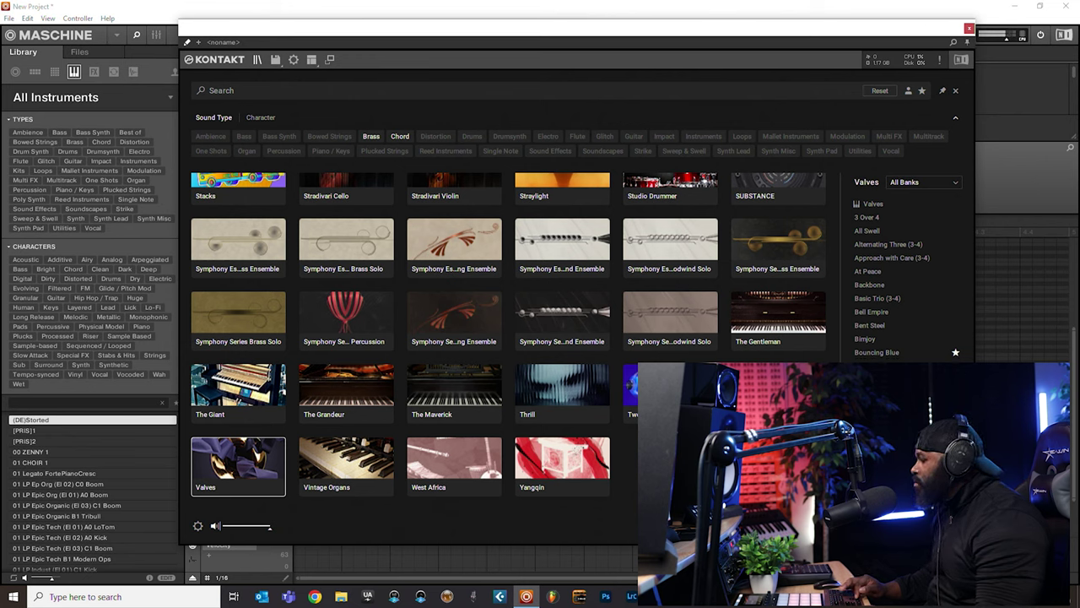
scroll(903, 279, "down", 1)
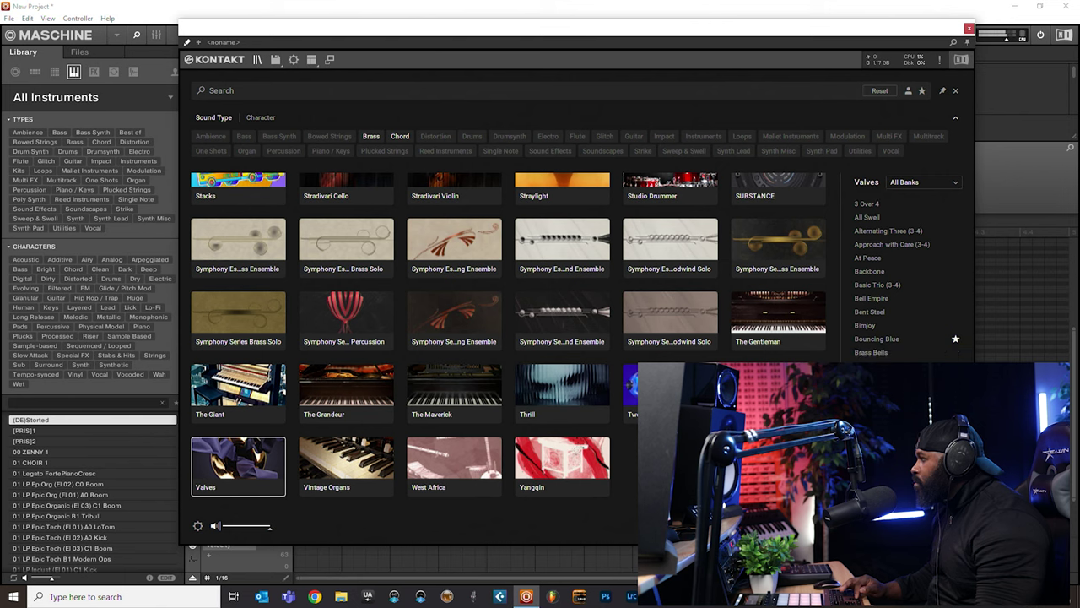
scroll(903, 279, "down", 1)
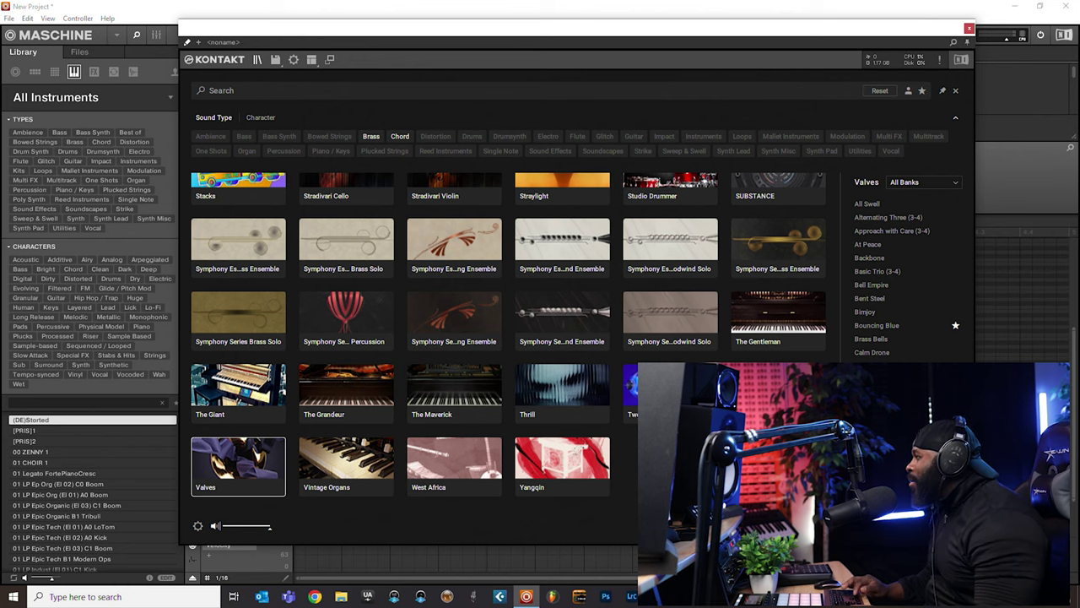
scroll(903, 279, "down", 1)
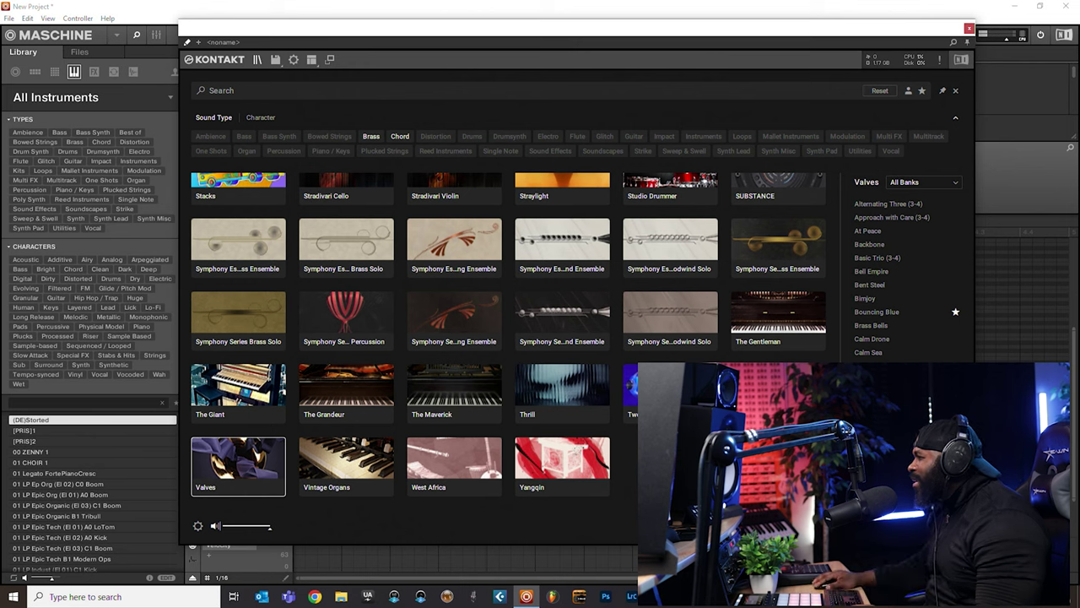
scroll(903, 278, "down", 1)
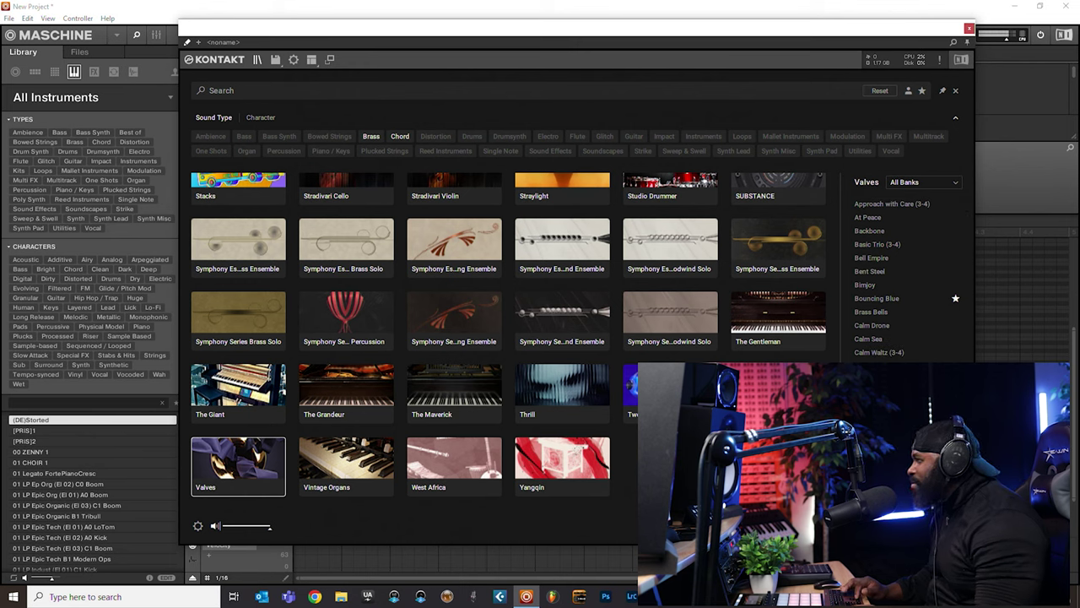
scroll(902, 278, "down", 1)
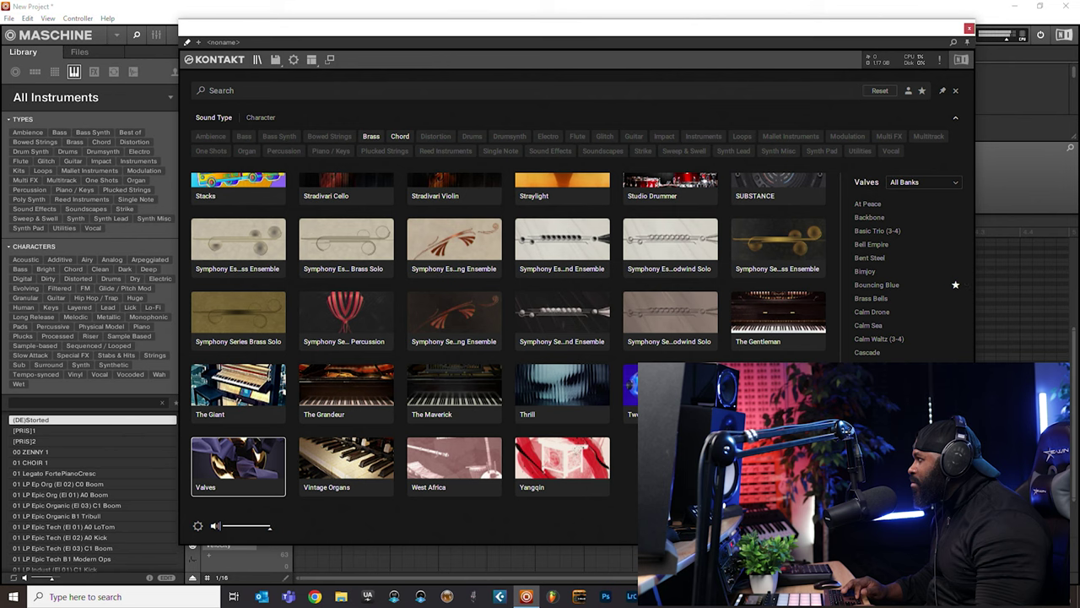
scroll(903, 278, "down", 1)
scroll(903, 278, "down", 1)
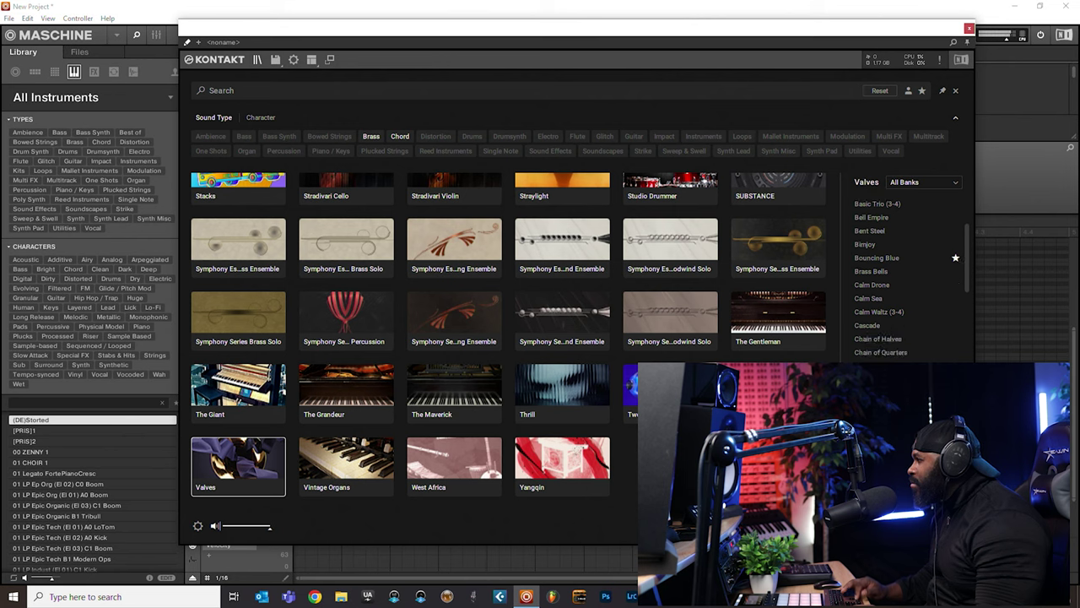
scroll(903, 279, "down", 1)
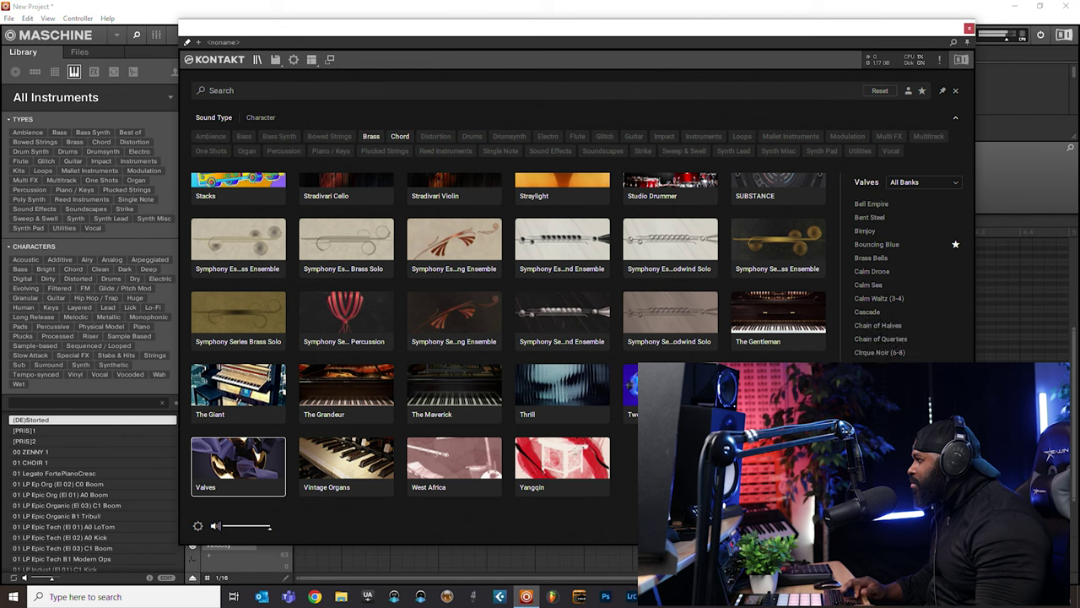
scroll(903, 278, "down", 1)
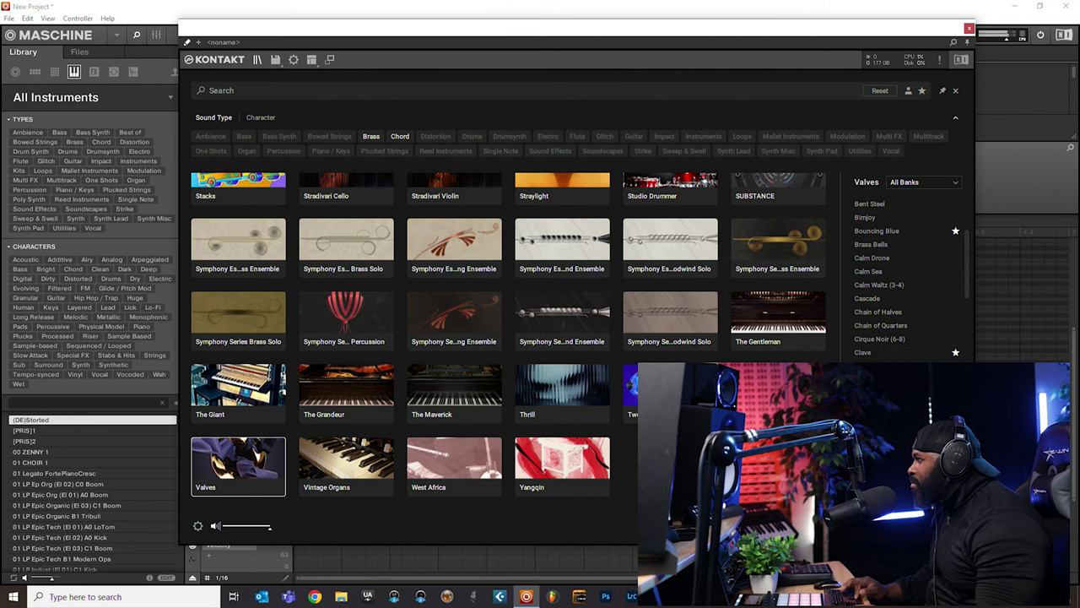
scroll(902, 278, "down", 1)
scroll(903, 279, "down", 1)
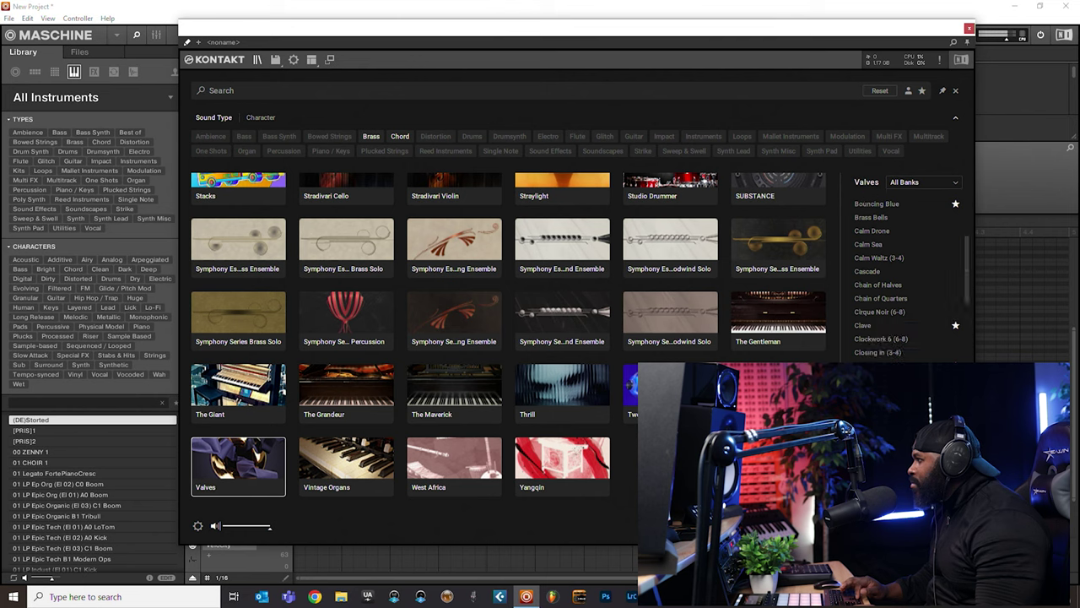
scroll(902, 278, "down", 1)
scroll(903, 279, "down", 1)
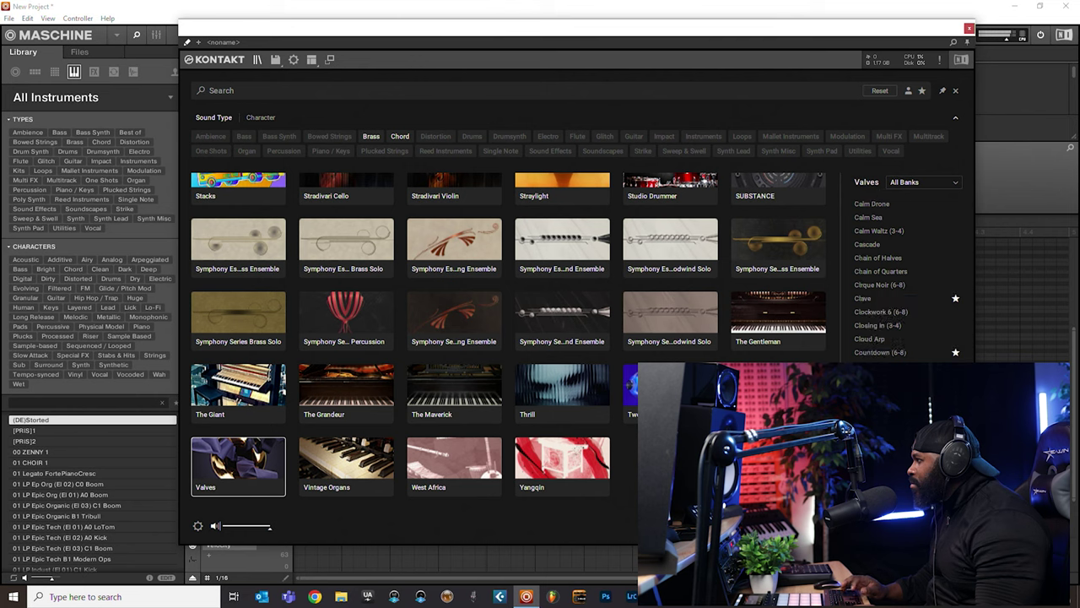
scroll(902, 278, "down", 1)
scroll(903, 278, "down", 1)
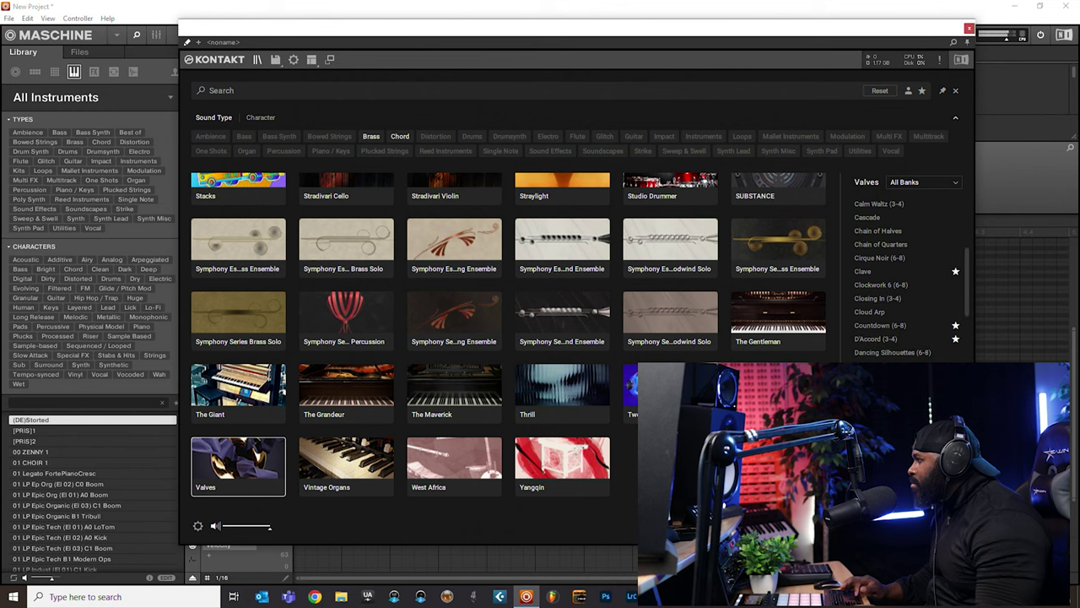
scroll(902, 278, "down", 1)
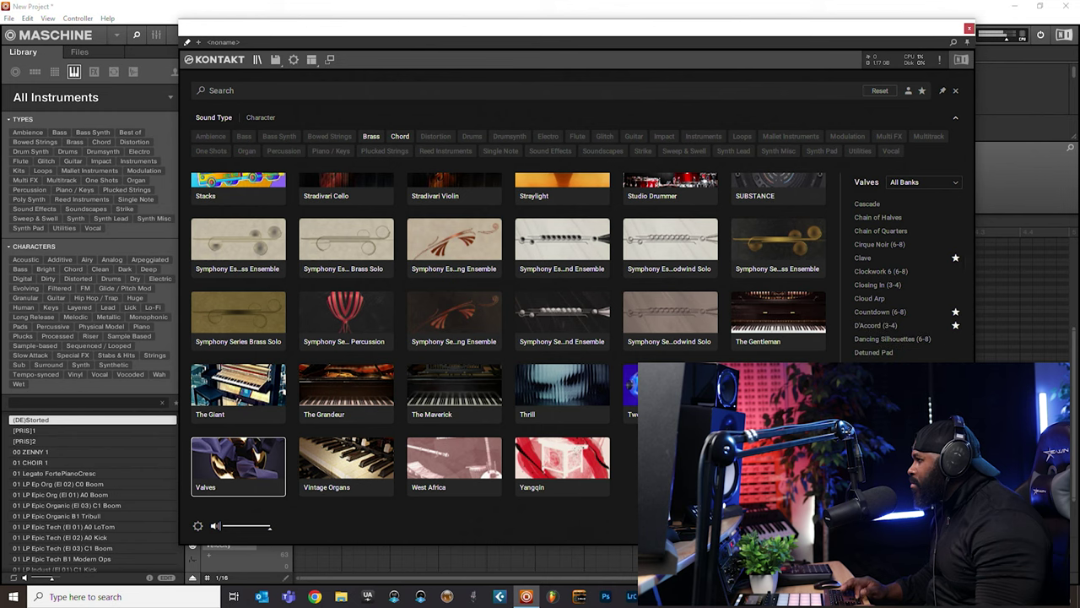
scroll(903, 279, "down", 1)
scroll(903, 278, "down", 1)
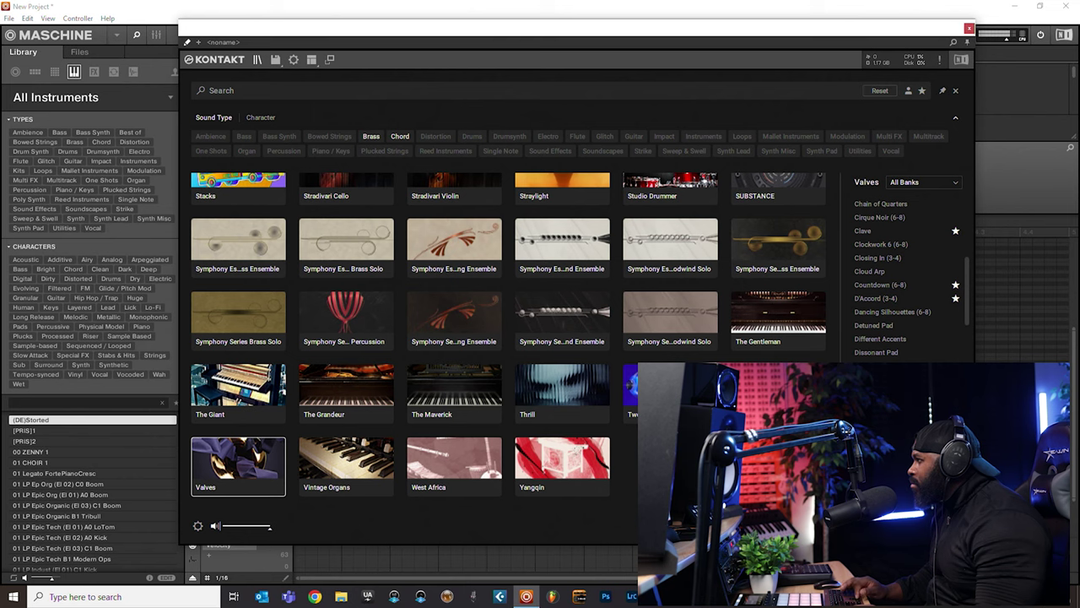
scroll(903, 279, "down", 1)
scroll(903, 279, "down", 1)
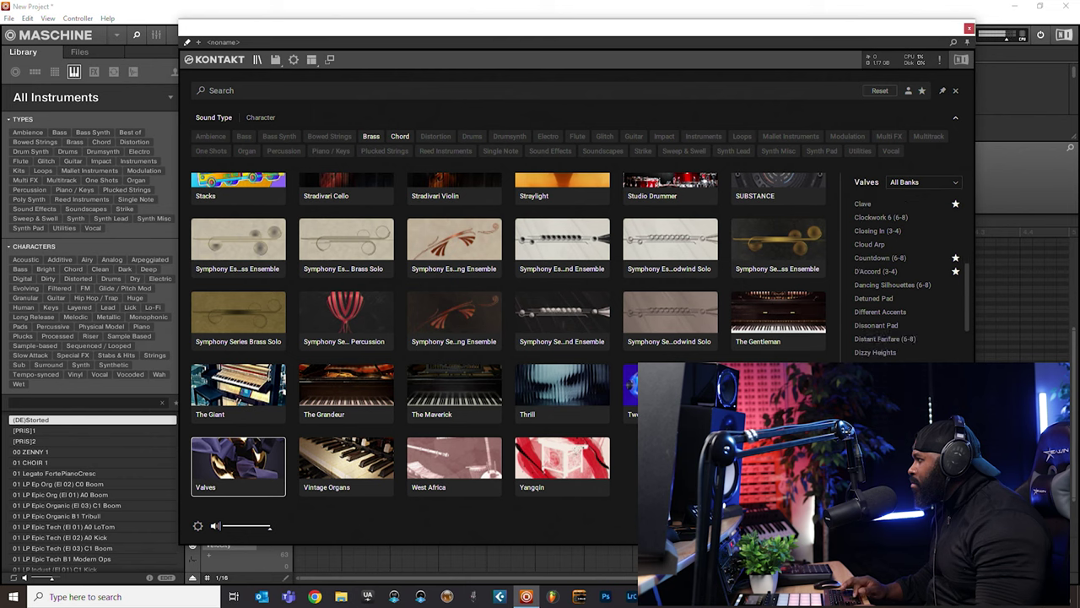
scroll(903, 278, "down", 1)
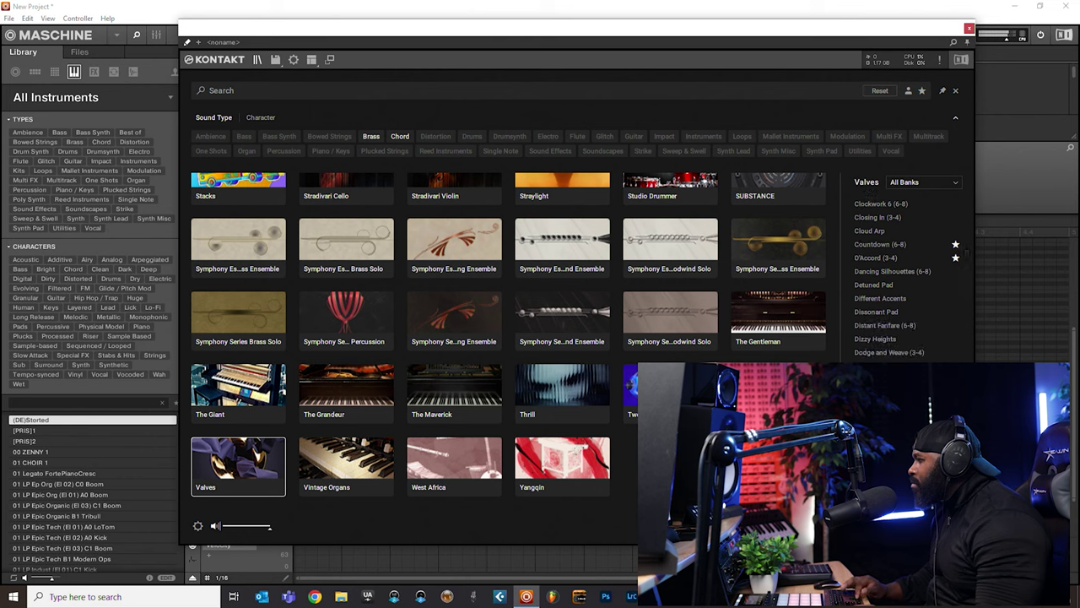
scroll(903, 278, "down", 1)
scroll(902, 278, "down", 1)
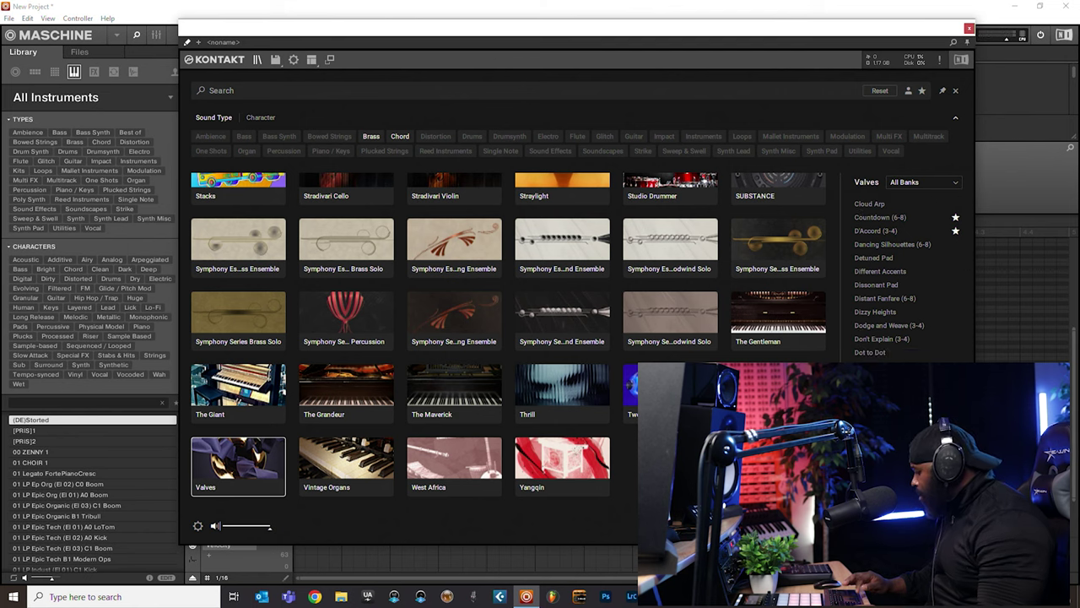
scroll(903, 278, "down", 1)
- Scroll through the rest of the Valves preset list, then back up near the top
scroll(902, 279, "down", 1)
scroll(903, 278, "down", 1)
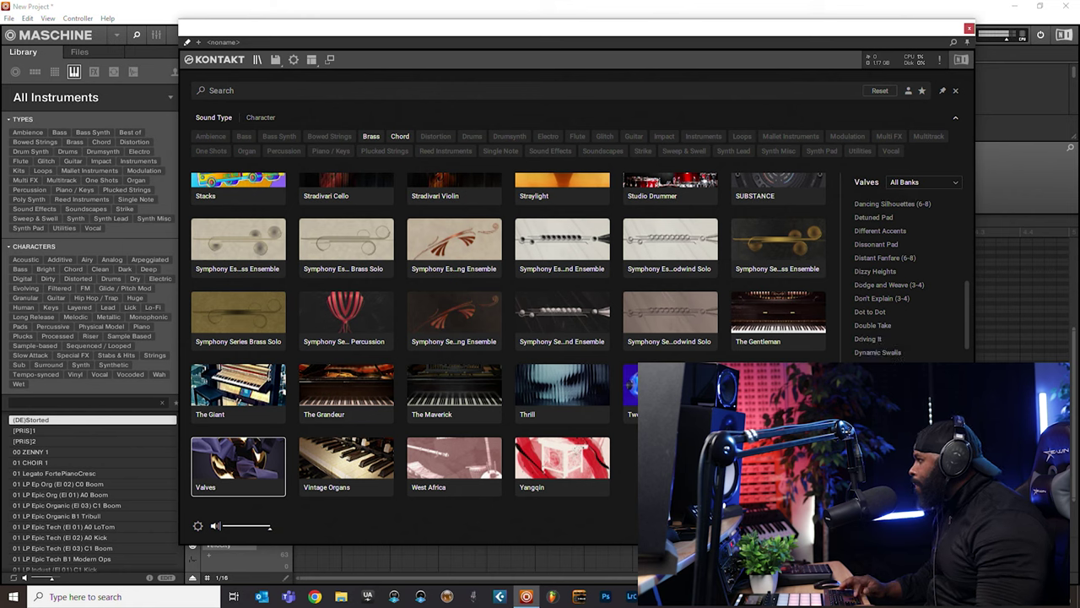
scroll(902, 278, "down", 1)
scroll(903, 279, "down", 1)
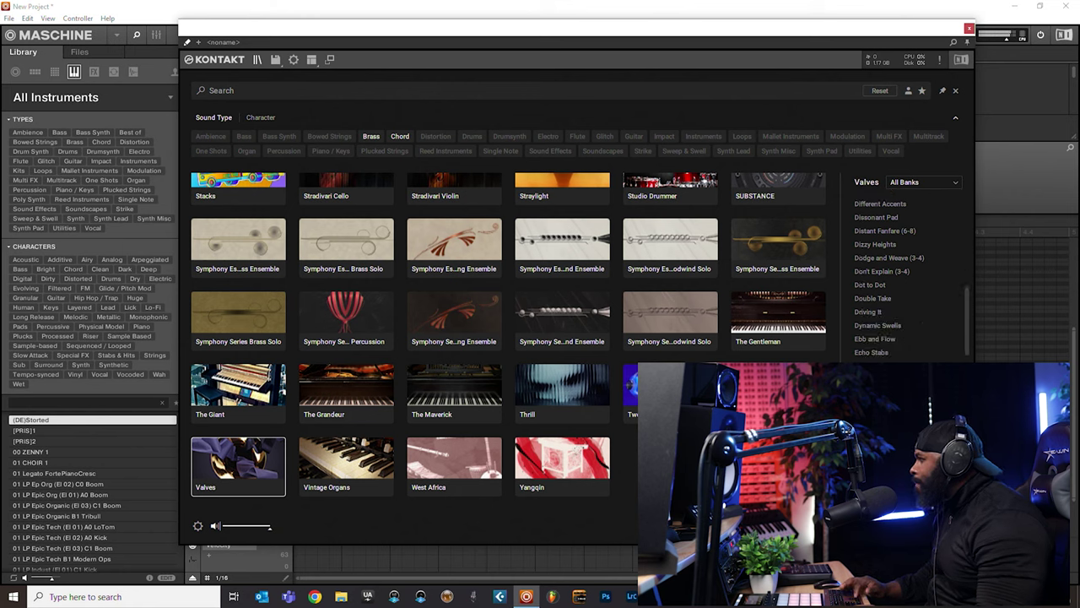
scroll(903, 279, "down", 1)
scroll(903, 278, "down", 1)
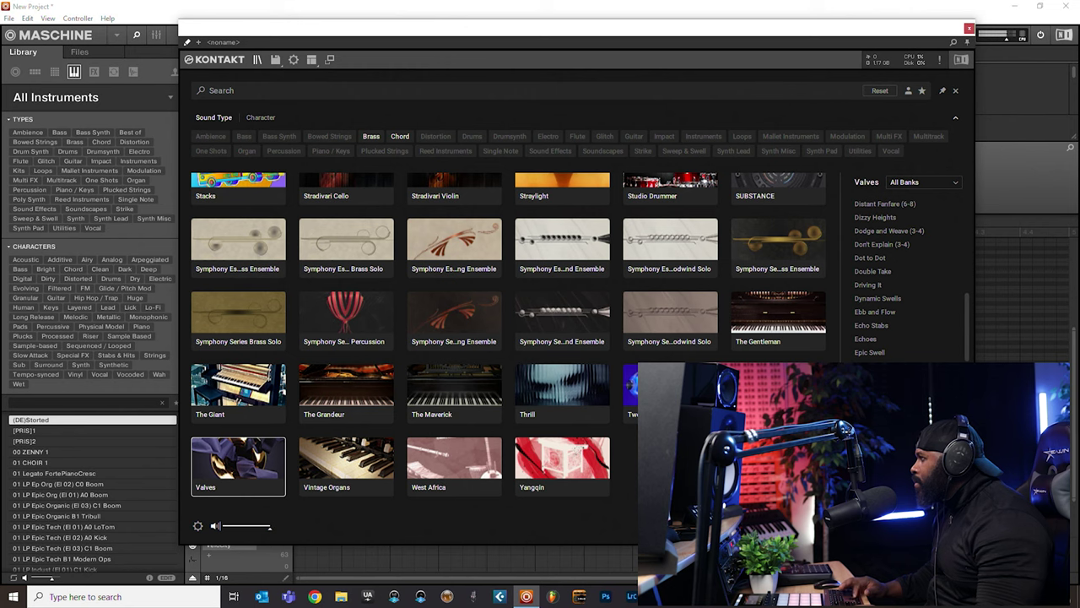
scroll(902, 279, "down", 1)
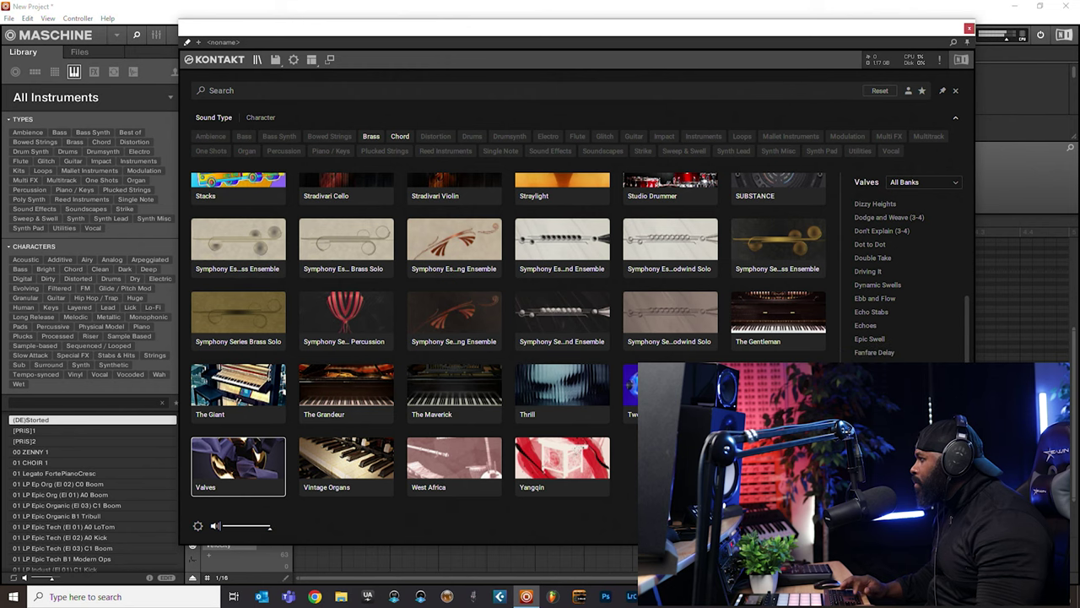
scroll(903, 279, "down", 1)
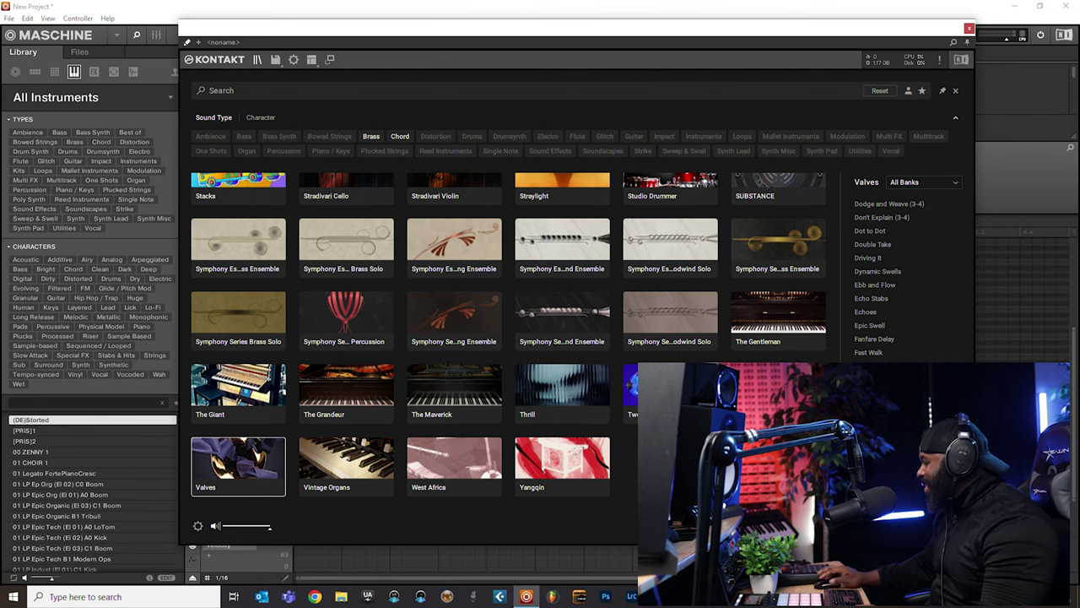
scroll(903, 278, "down", 2)
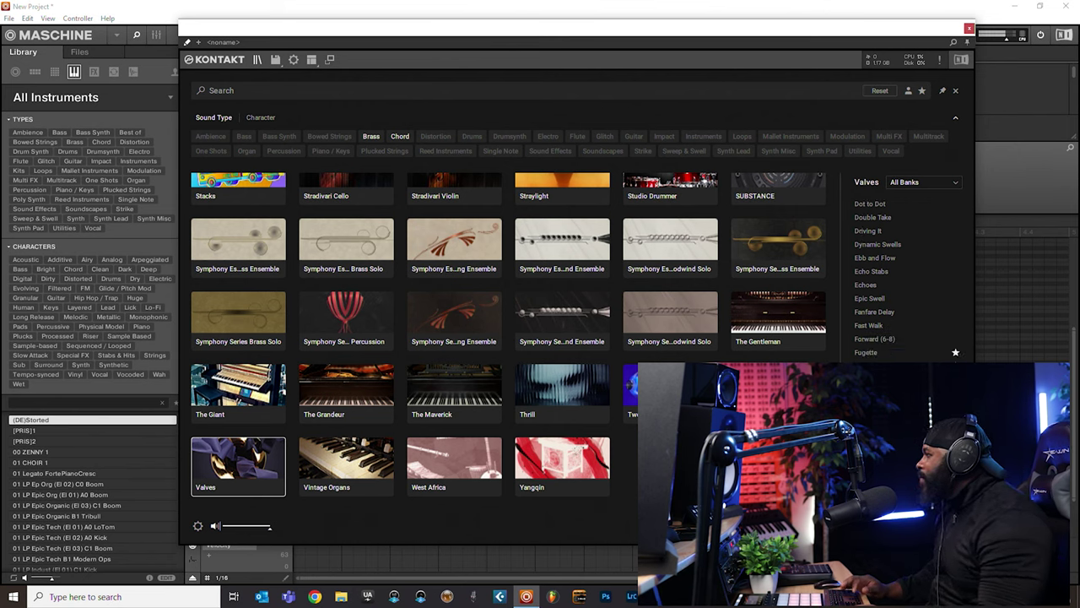
scroll(903, 279, "down", 1)
scroll(902, 279, "down", 3)
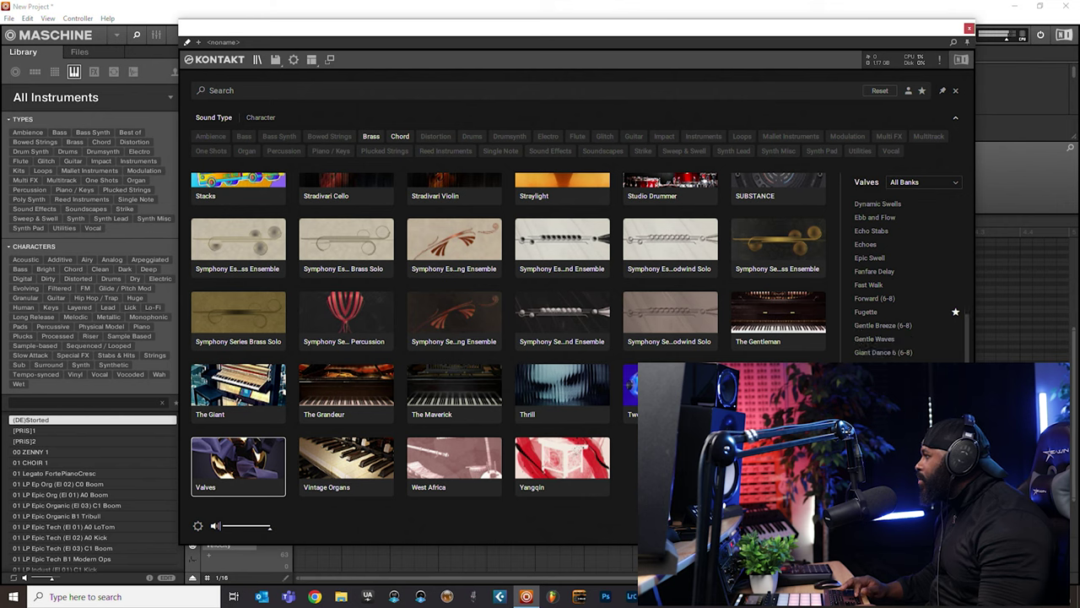
scroll(903, 279, "down", 1)
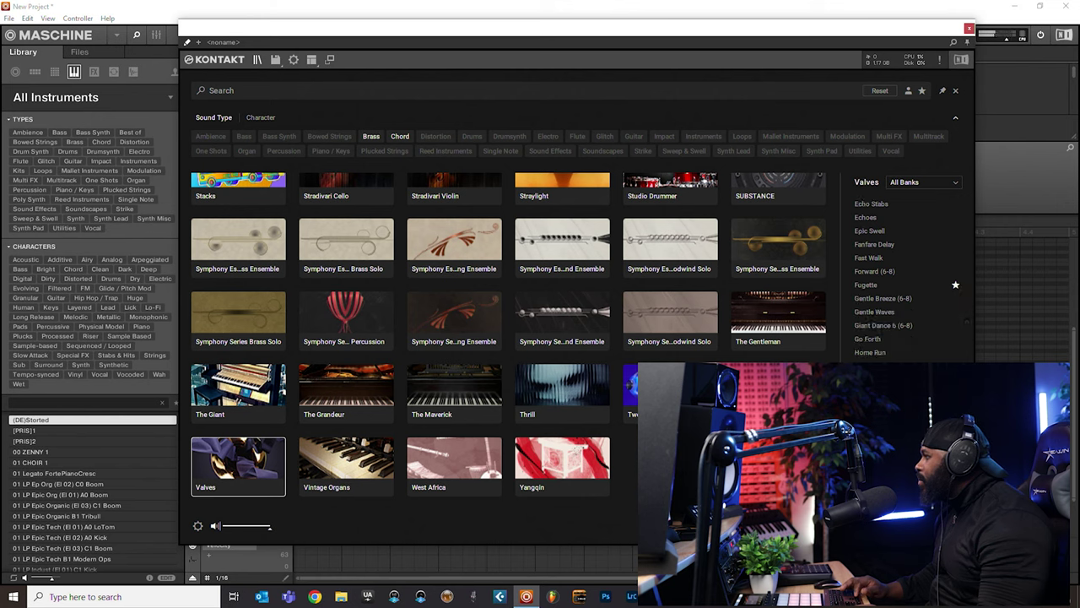
scroll(903, 279, "down", 1)
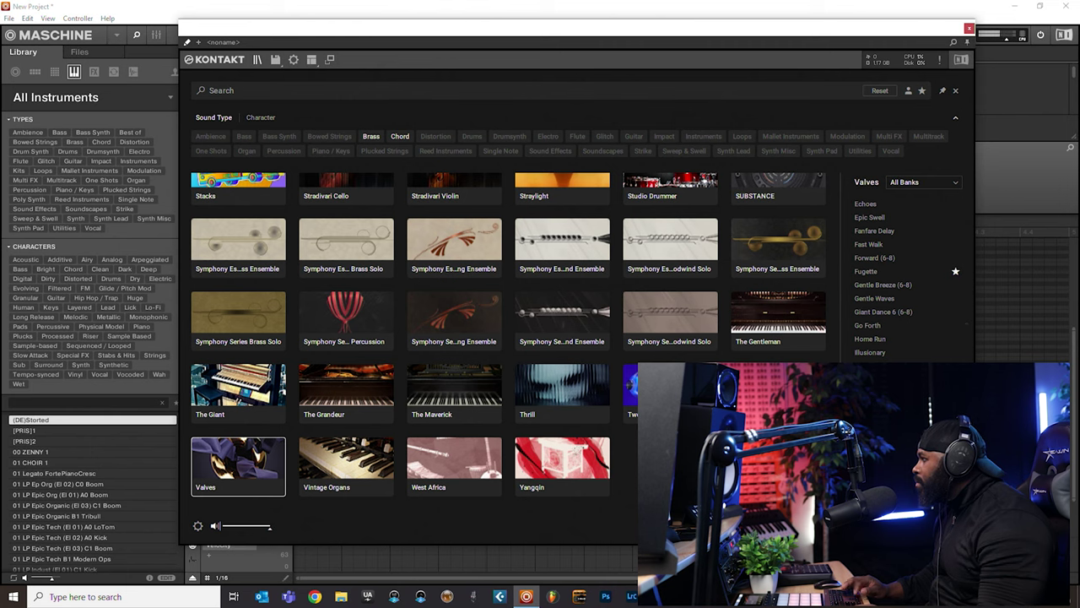
scroll(902, 278, "down", 1)
scroll(903, 279, "down", 1)
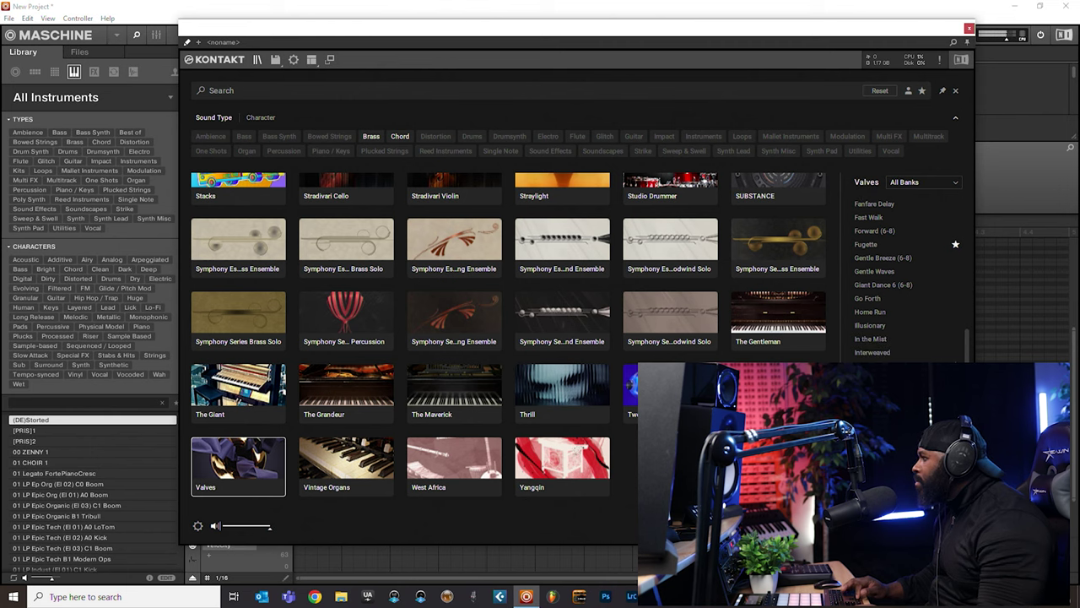
scroll(903, 278, "down", 1)
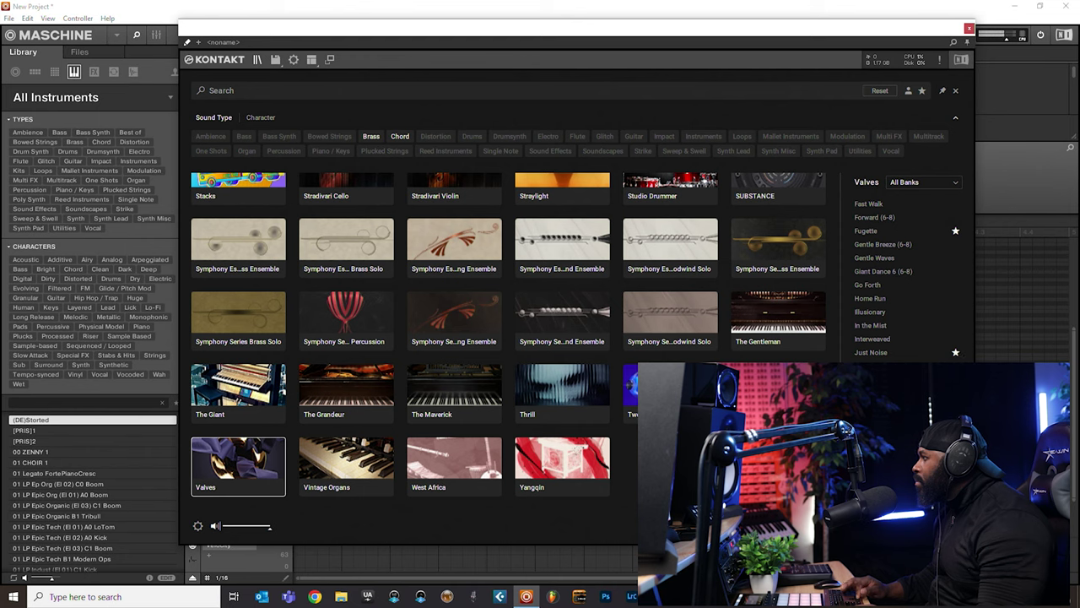
scroll(903, 278, "down", 1)
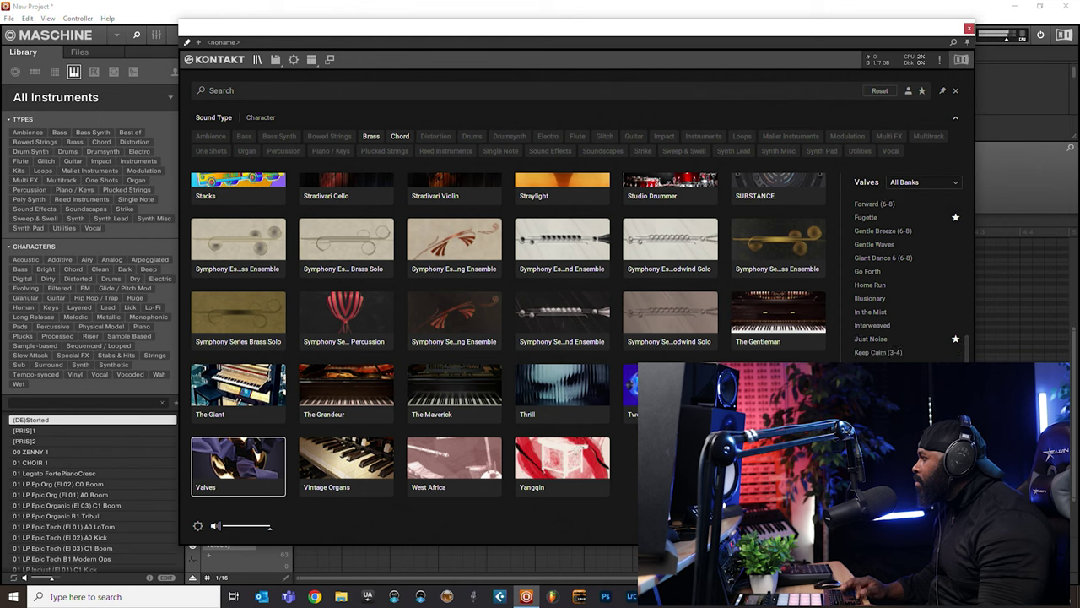
scroll(903, 279, "down", 1)
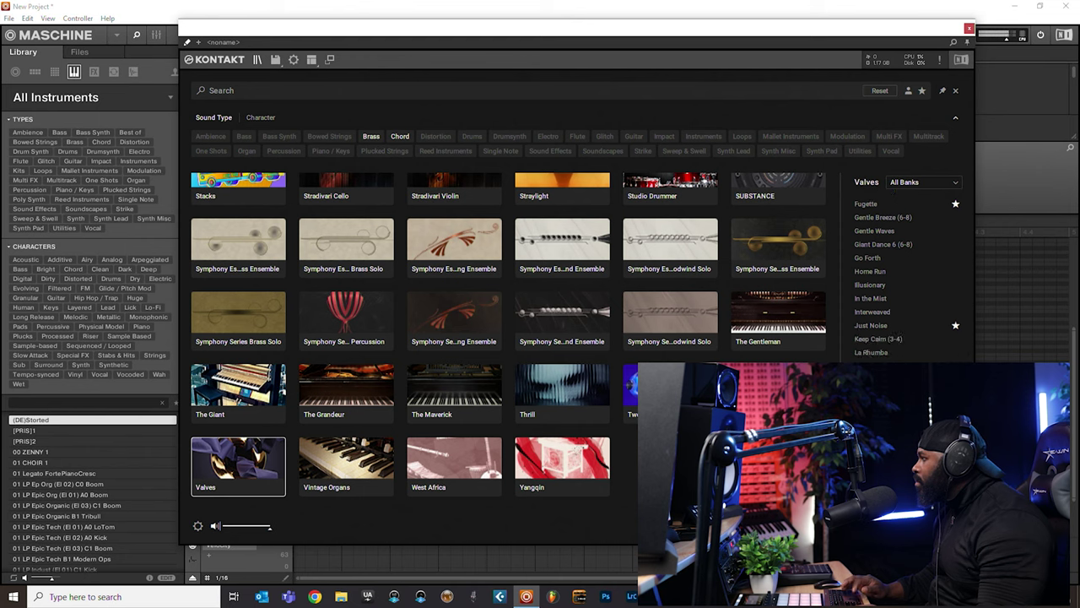
scroll(903, 279, "down", 1)
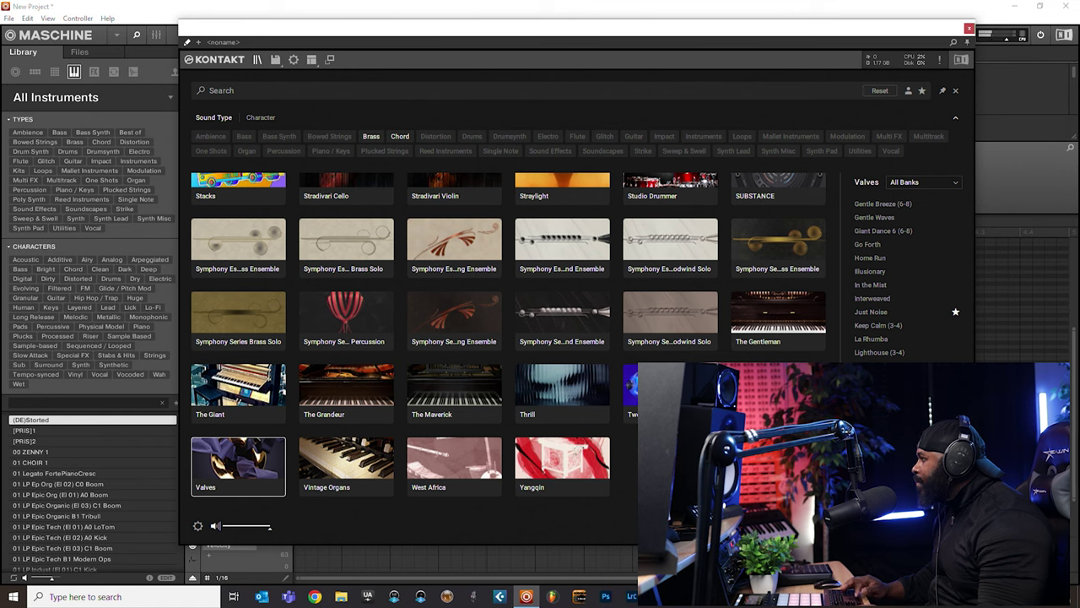
scroll(902, 278, "down", 1)
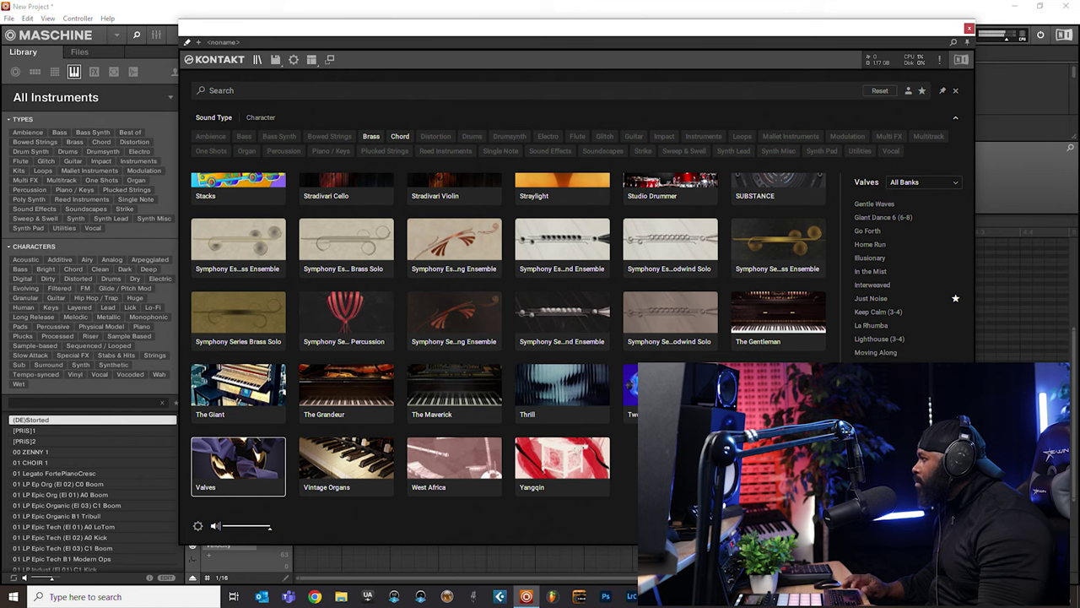
scroll(903, 279, "down", 1)
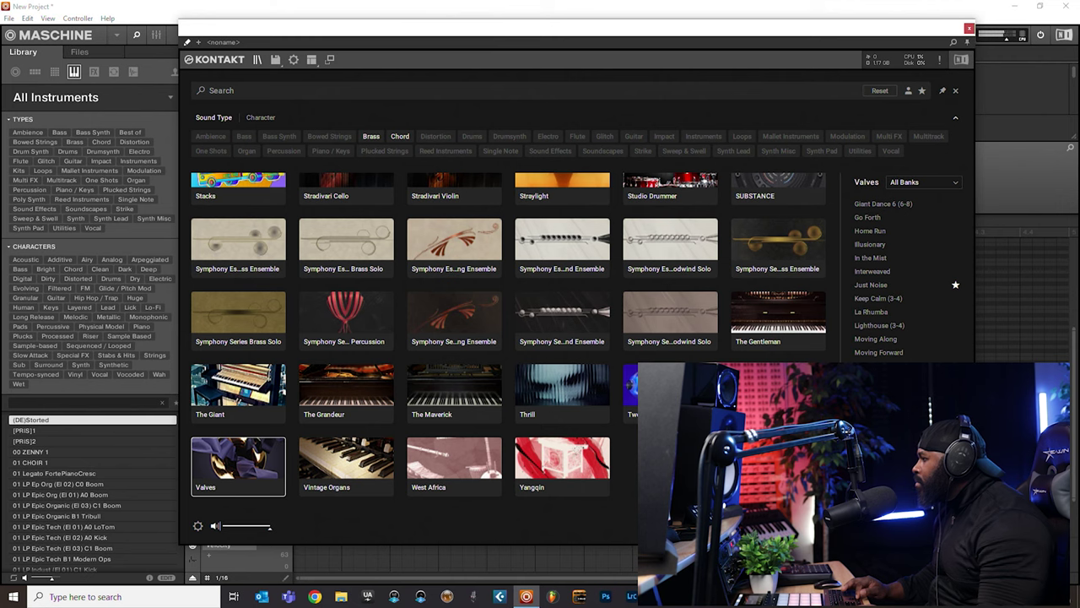
scroll(903, 278, "down", 1)
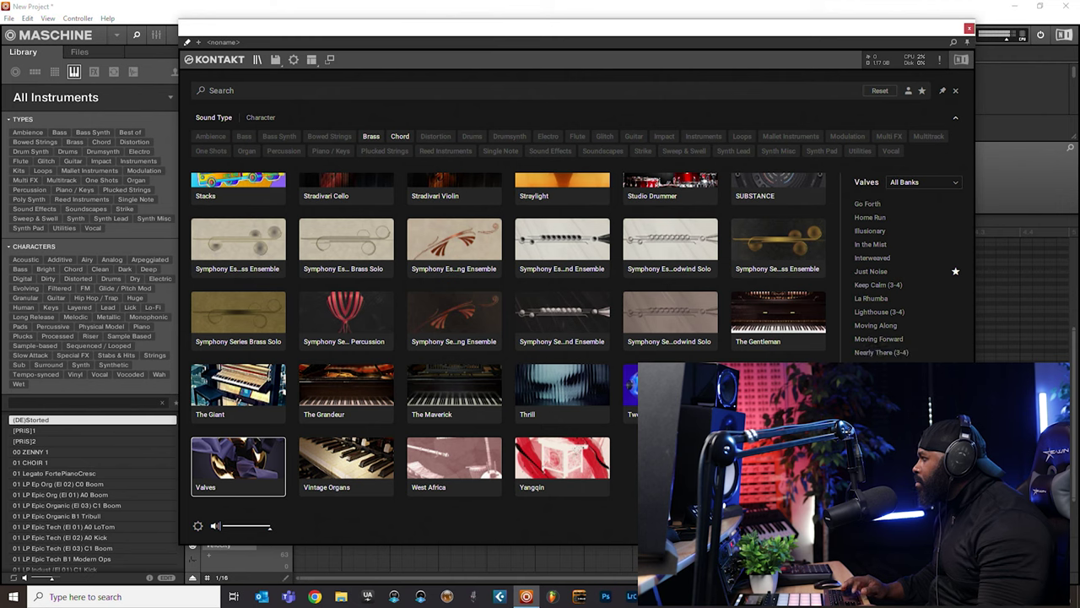
scroll(902, 278, "down", 1)
scroll(903, 278, "down", 1)
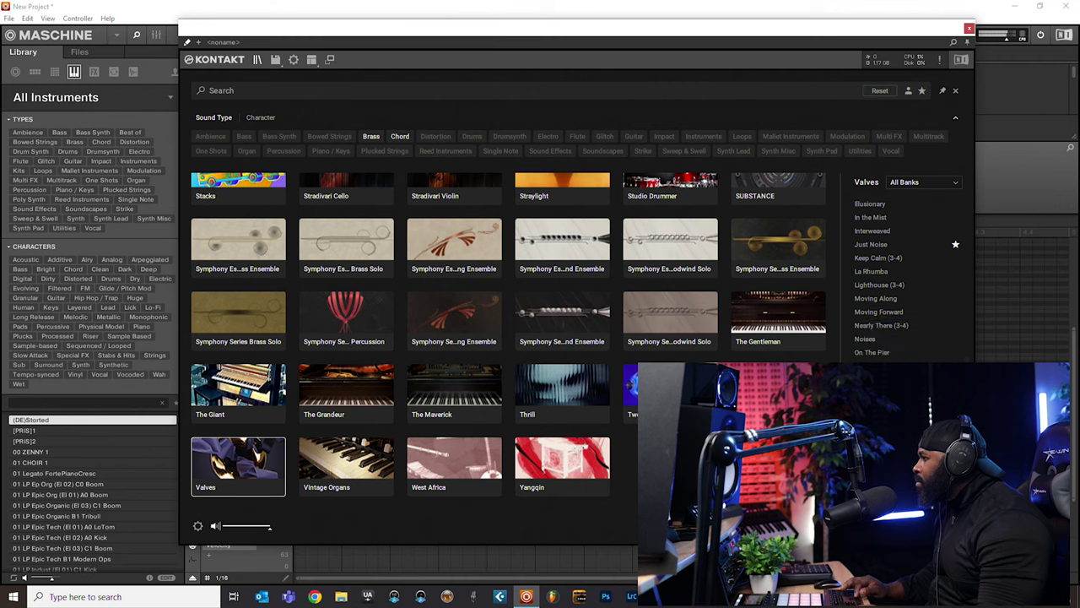
scroll(903, 279, "down", 1)
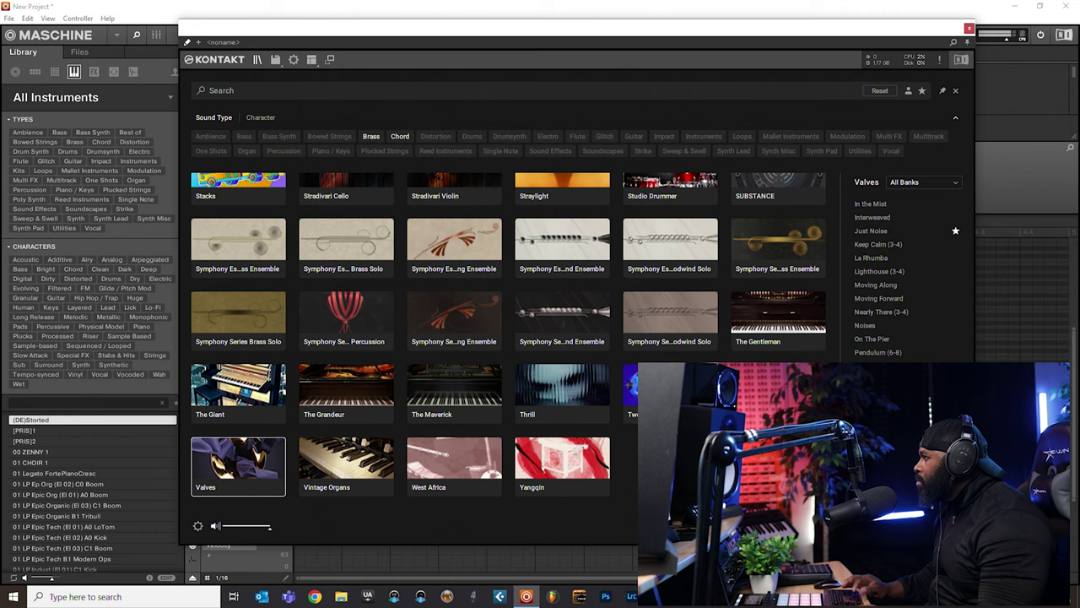
scroll(903, 278, "down", 1)
scroll(903, 279, "down", 1)
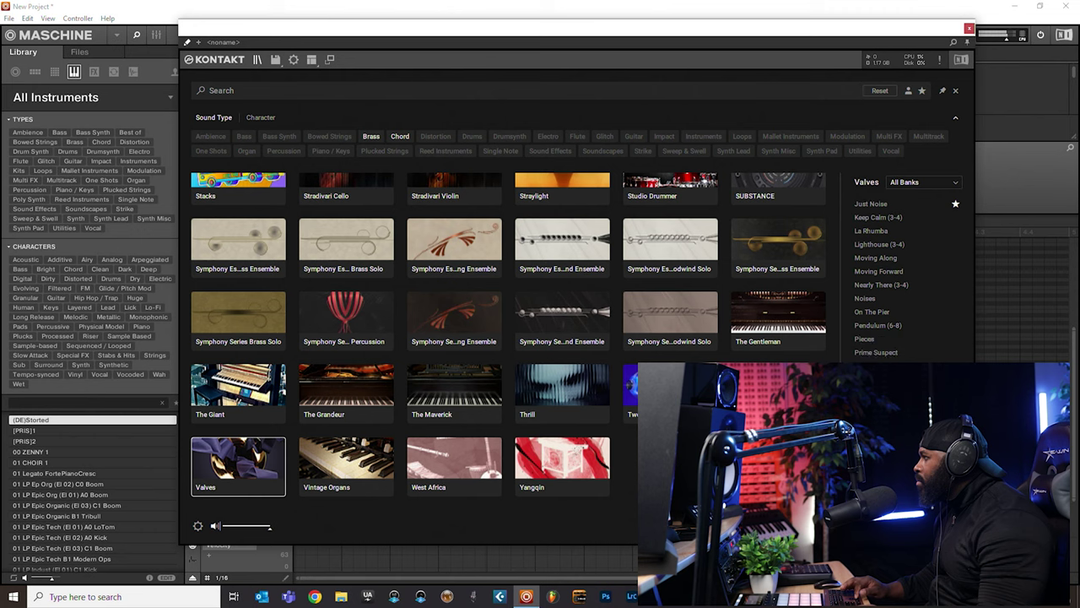
scroll(903, 278, "down", 3)
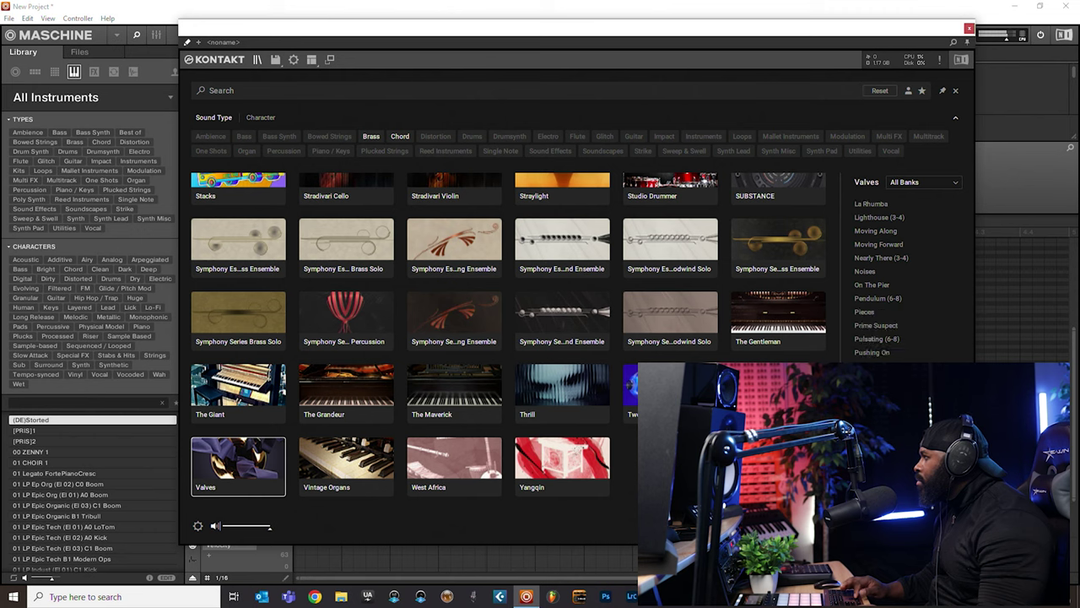
scroll(903, 279, "down", 1)
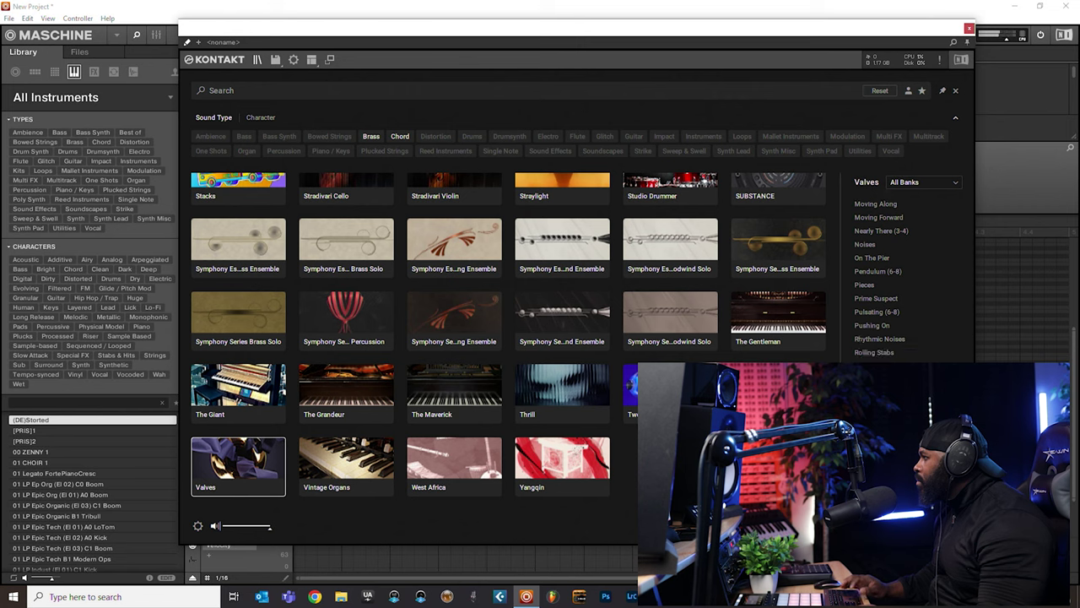
scroll(903, 278, "down", 1)
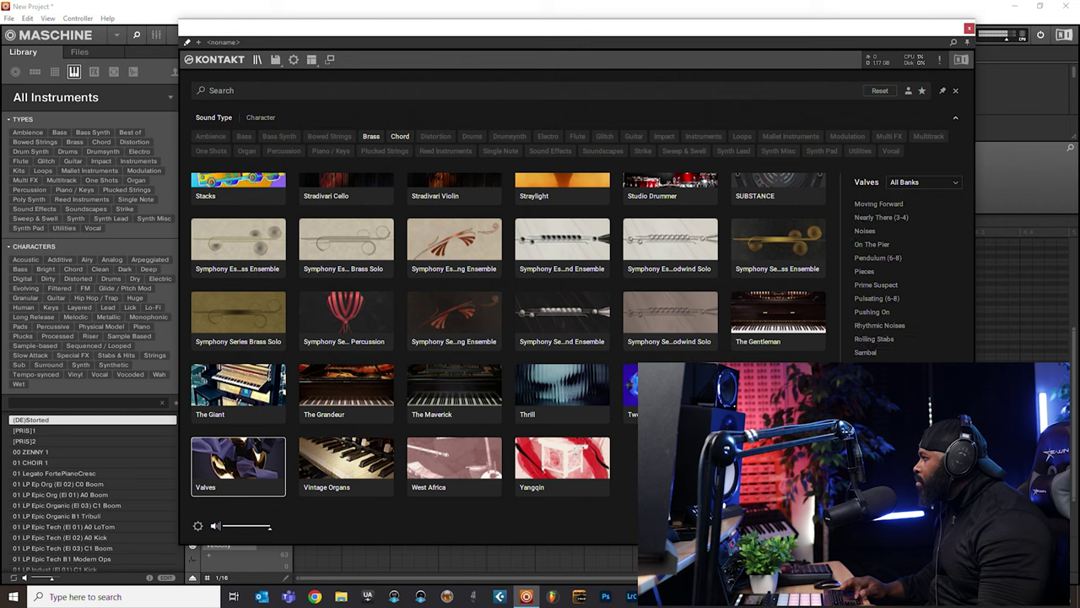
scroll(903, 278, "down", 3)
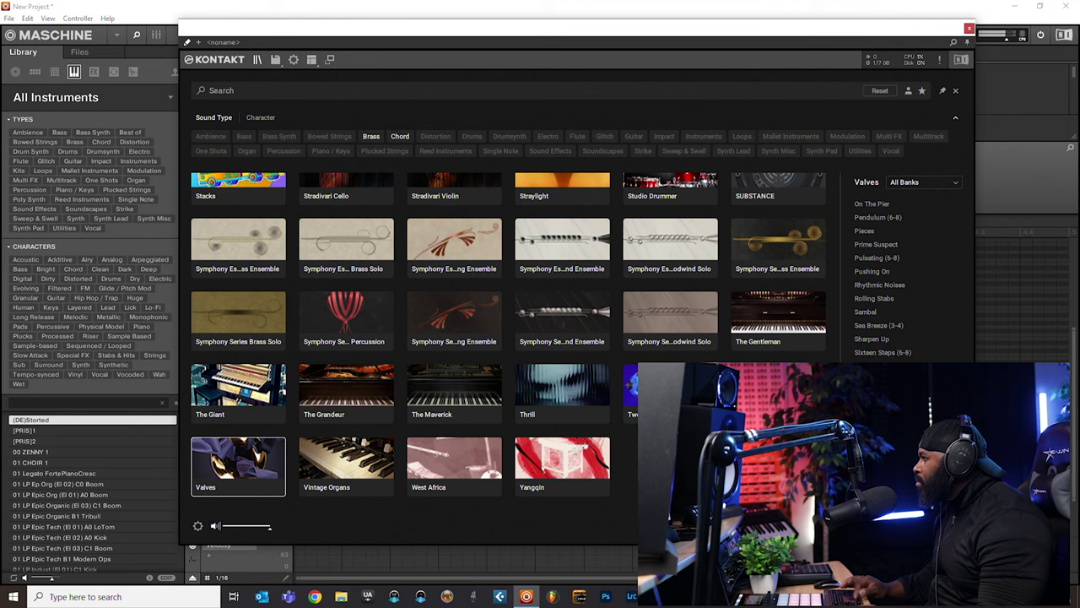
scroll(903, 279, "down", 1)
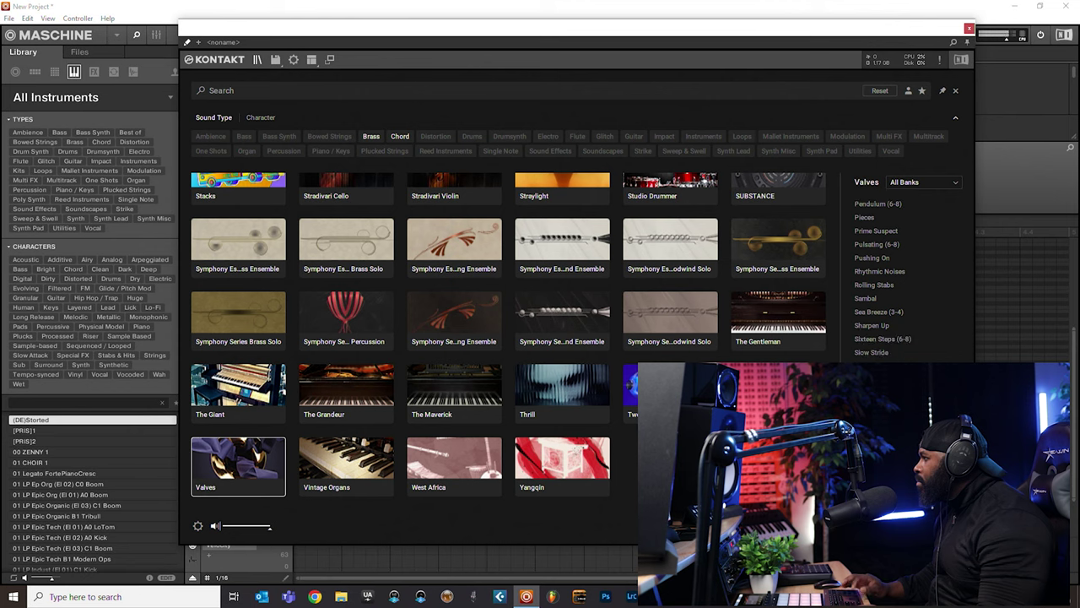
scroll(903, 279, "down", 2)
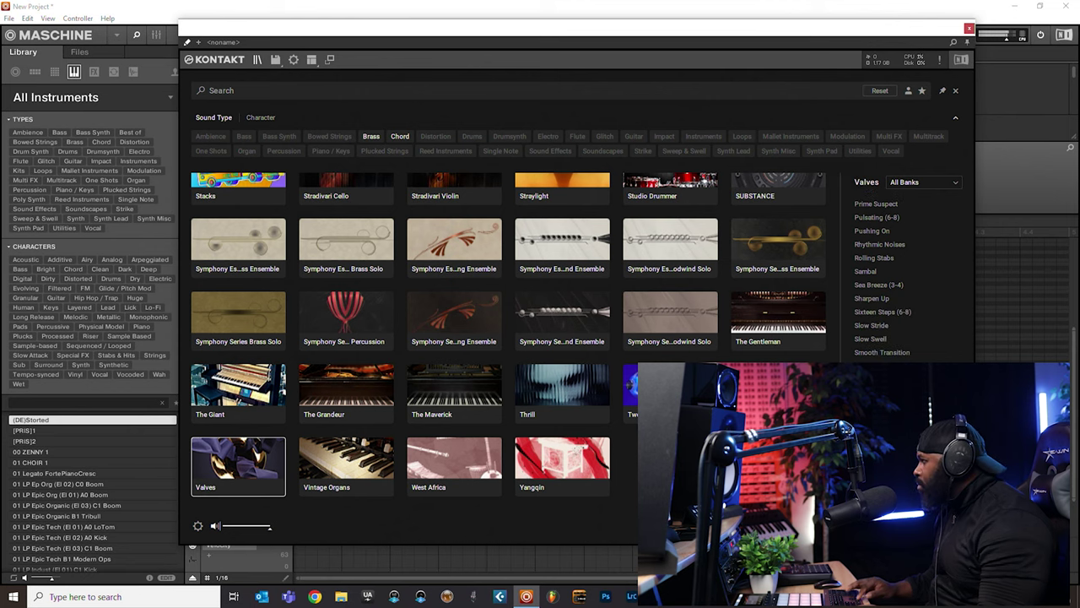
scroll(903, 278, "down", 2)
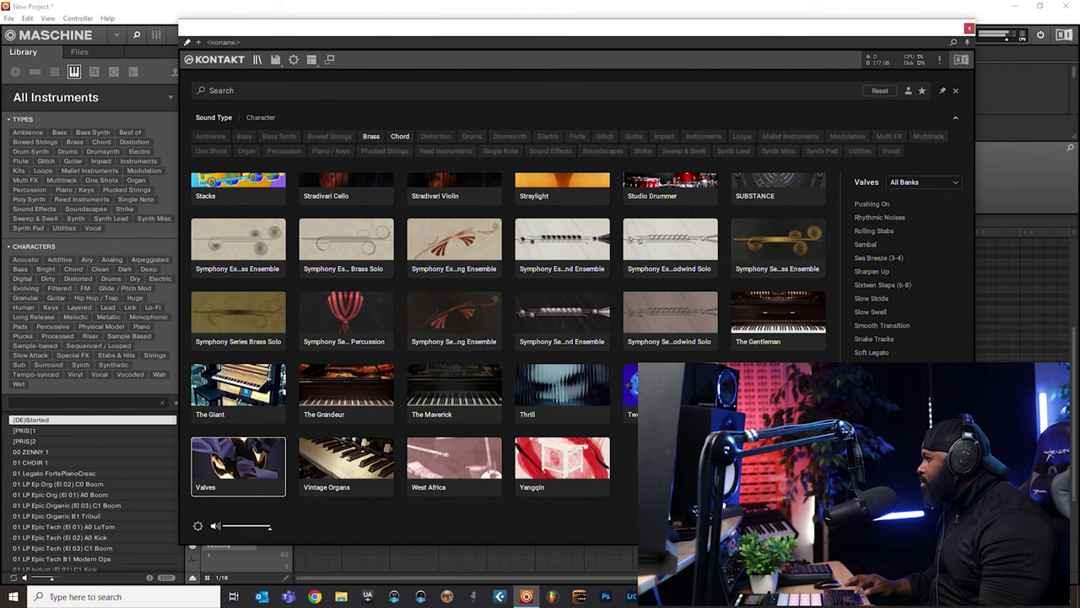
scroll(903, 278, "down", 1)
scroll(903, 279, "down", 1)
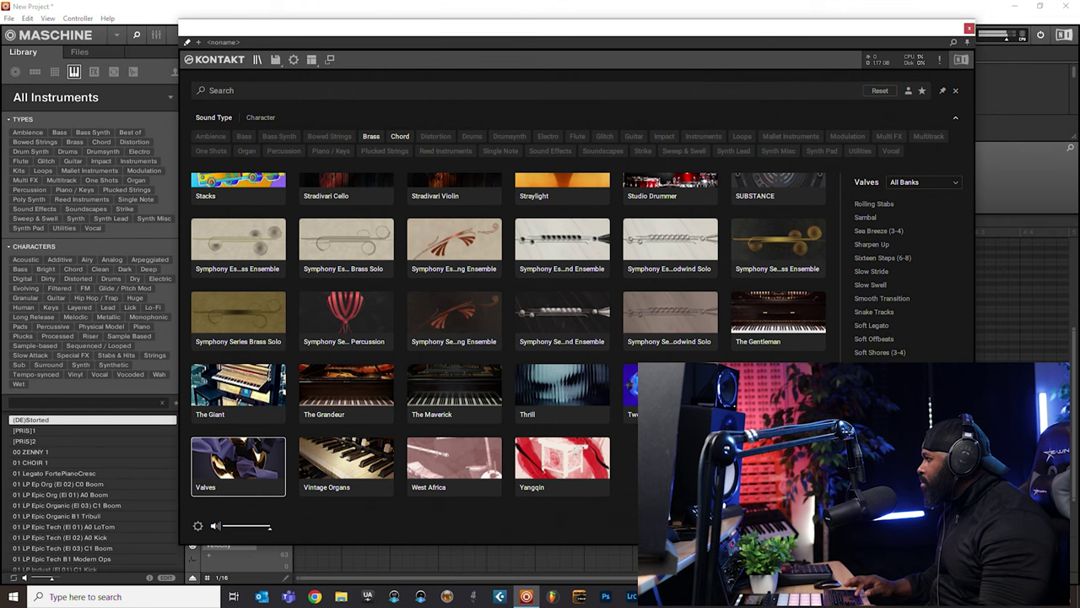
scroll(882, 279, "down", 2)
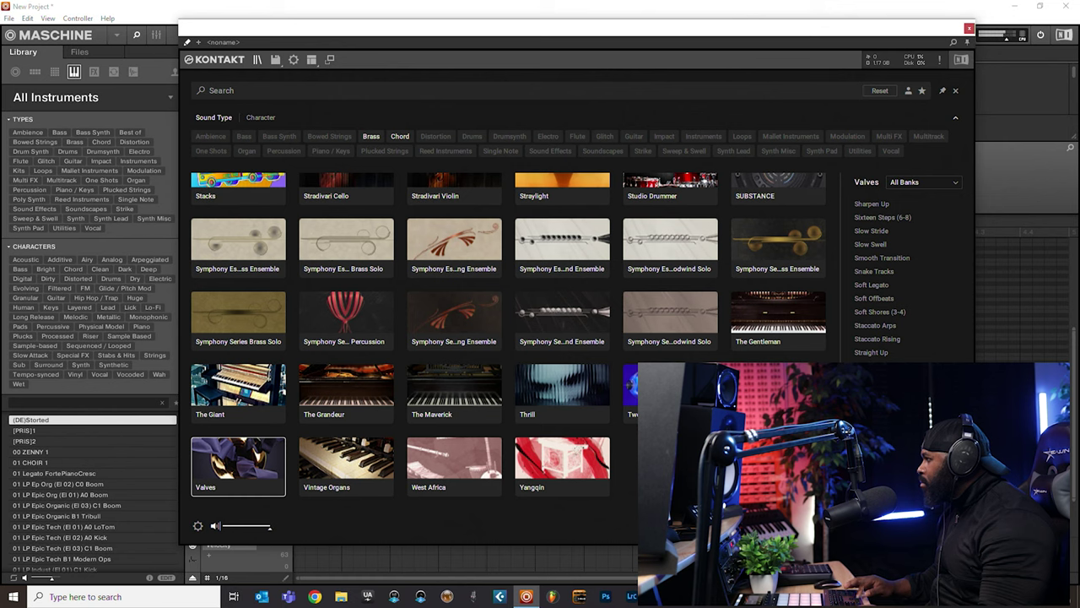
scroll(886, 278, "down", 2)
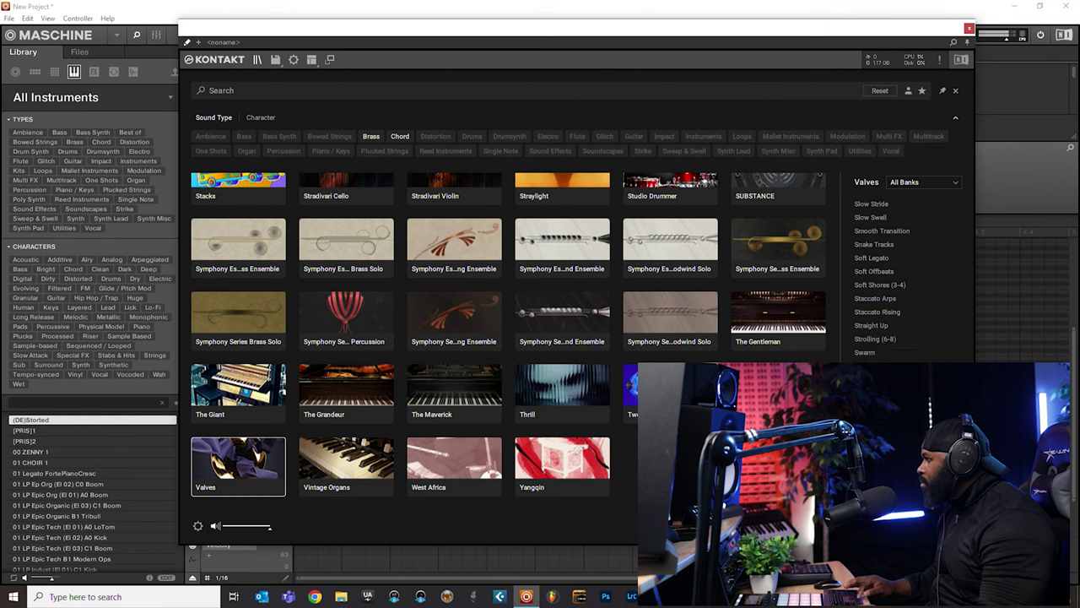
scroll(886, 279, "down", 1)
scroll(886, 278, "down", 1)
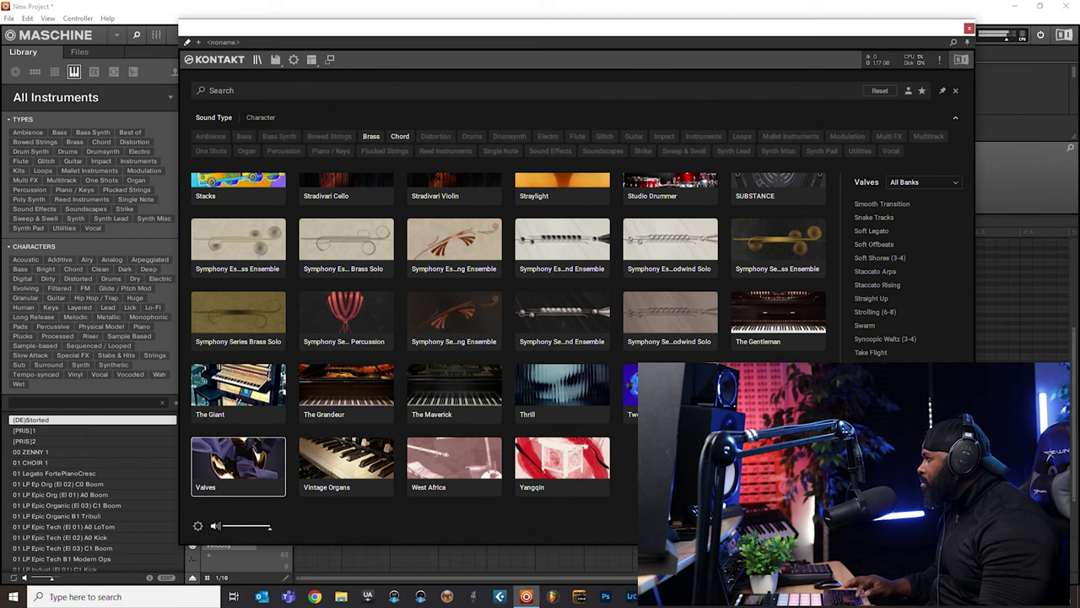
scroll(886, 279, "down", 1)
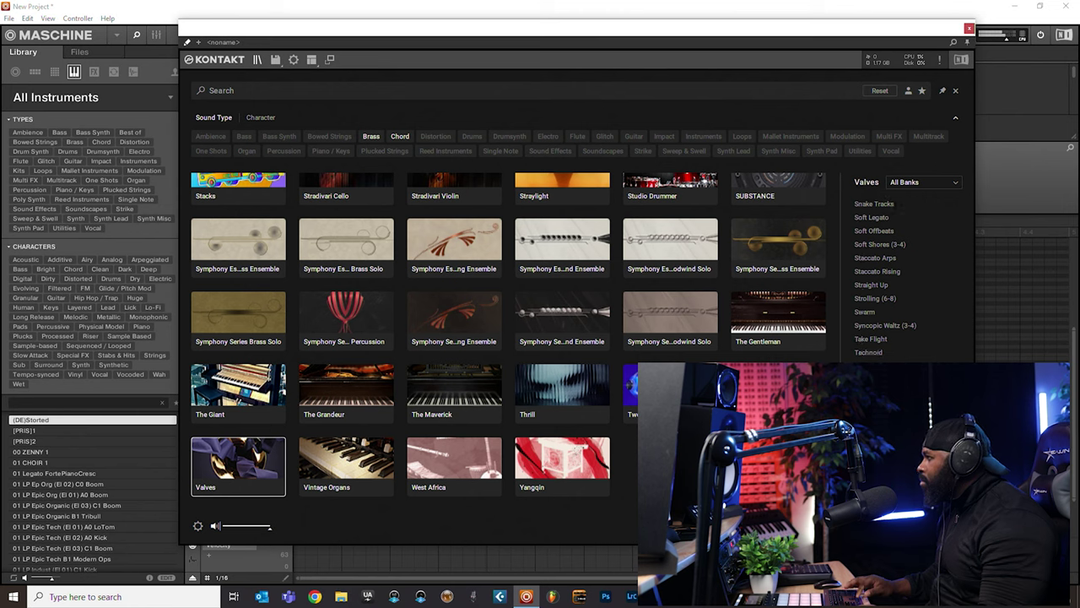
scroll(886, 279, "down", 1)
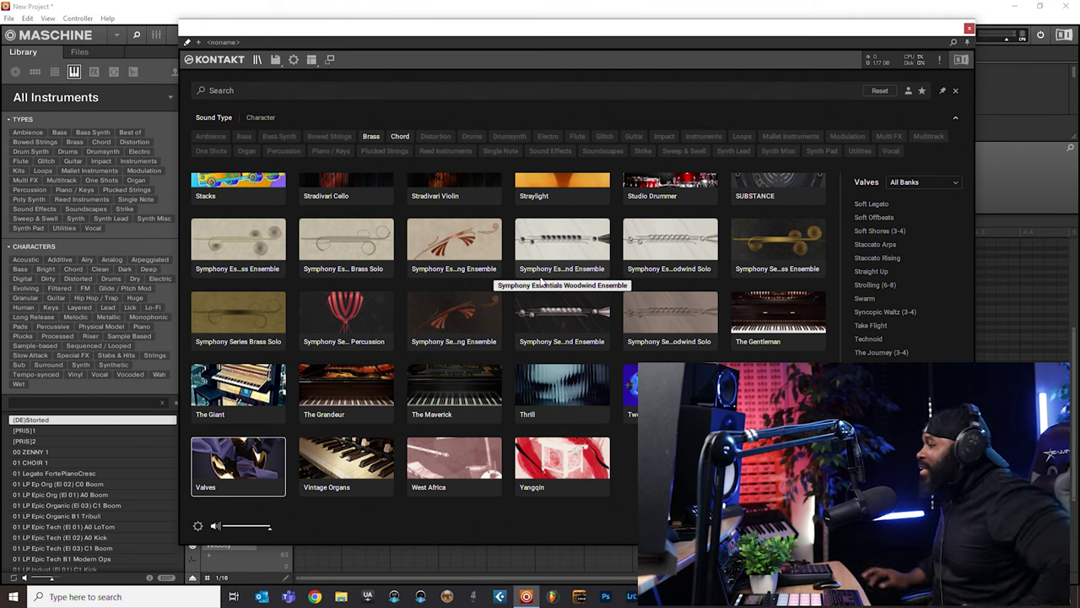
scroll(878, 287, "up", 10)
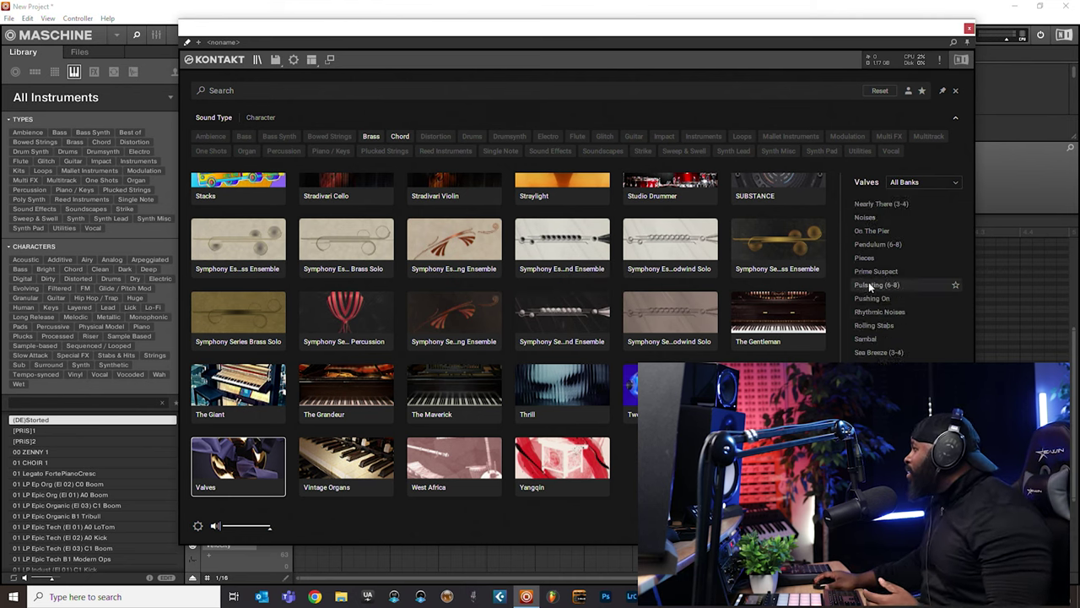
scroll(861, 291, "up", 8)
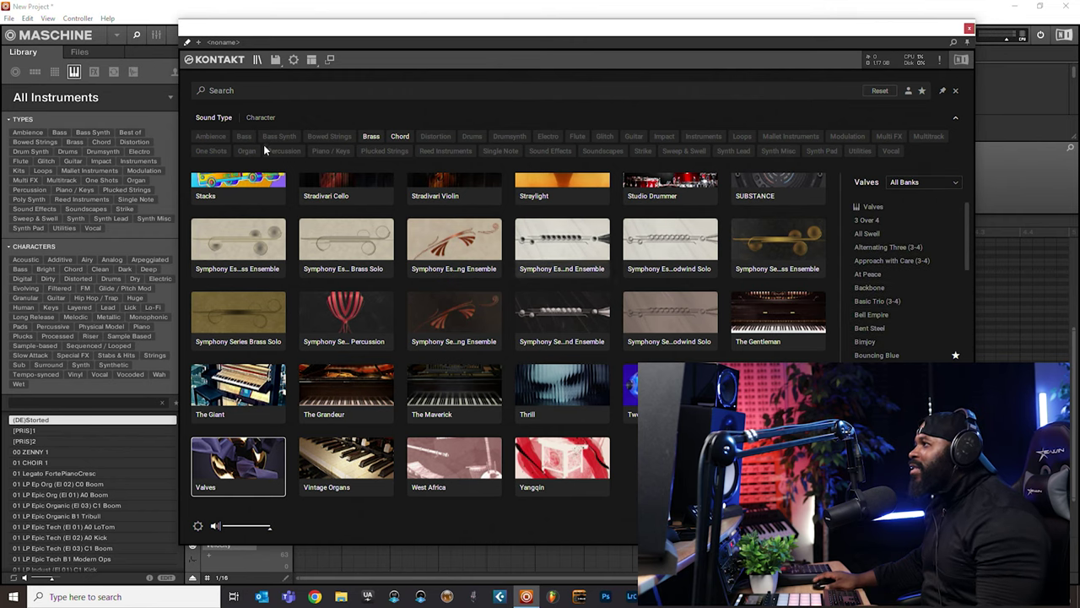
- Return to the All Swell instrument view and randomize the unlocked brass sections' articulations
left_click(261, 60)
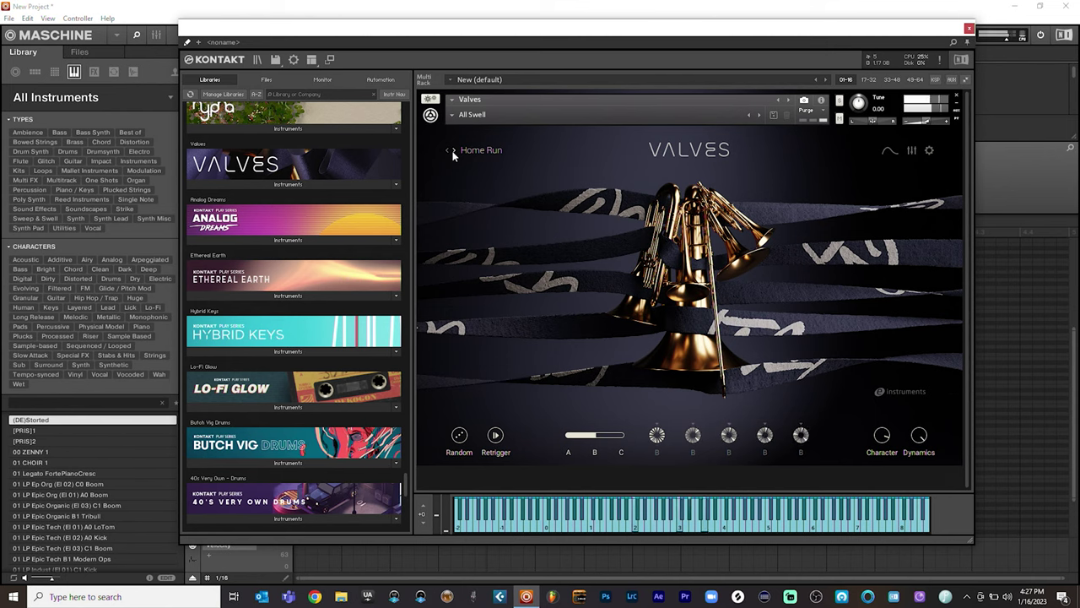
mouse_move(654, 440)
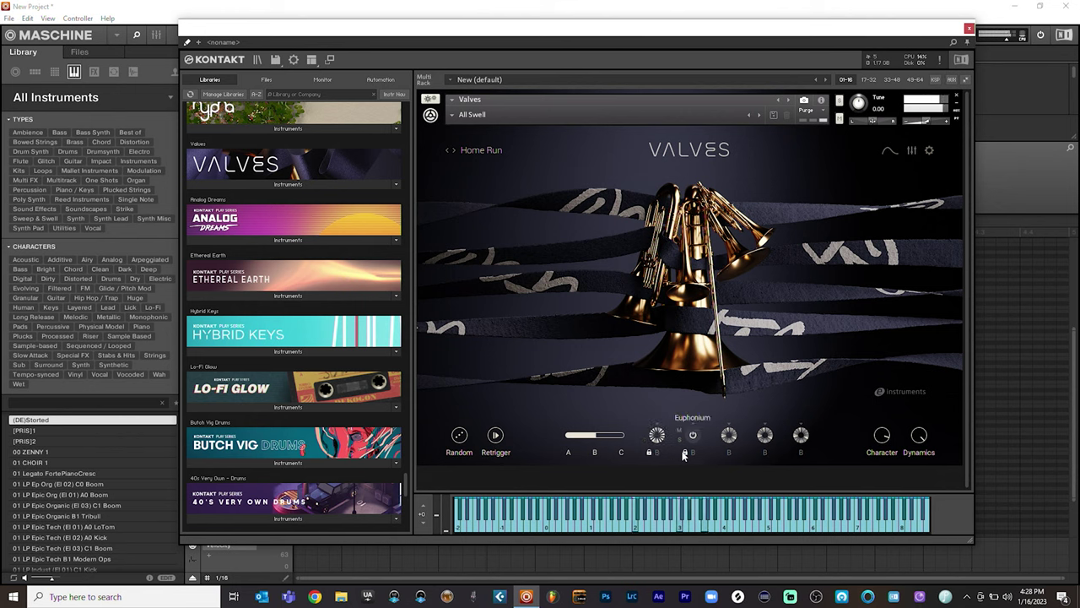
mouse_move(724, 452)
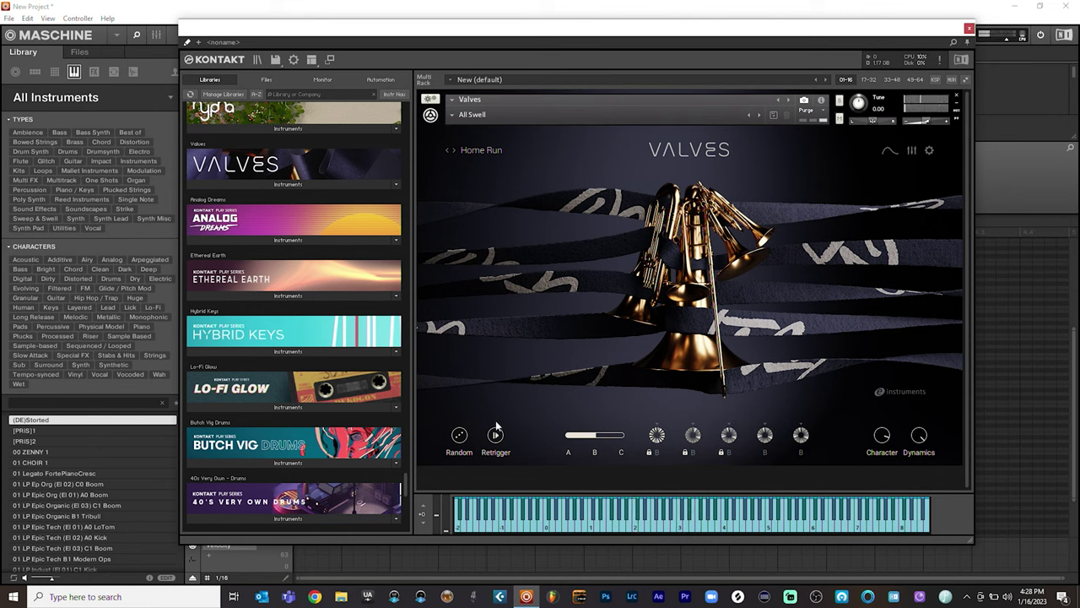
left_click(459, 435)
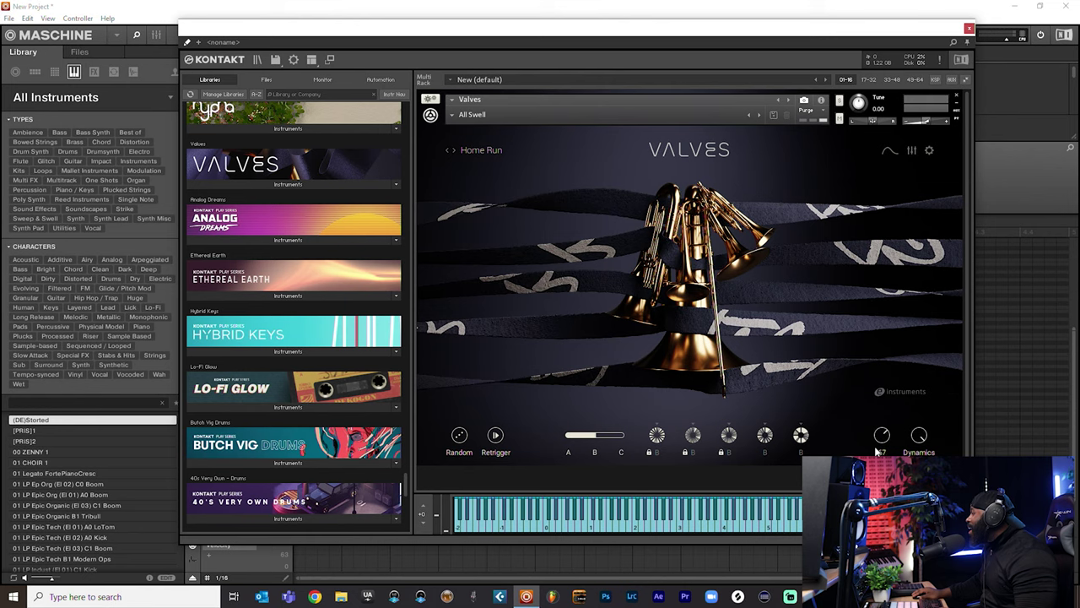
mouse_move(918, 436)
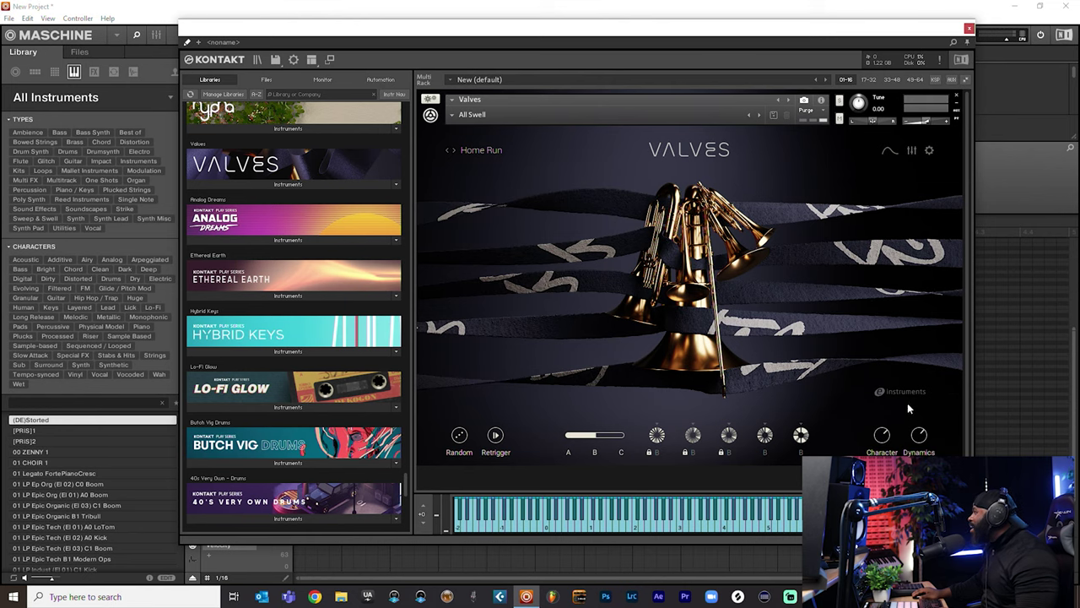
left_click(889, 152)
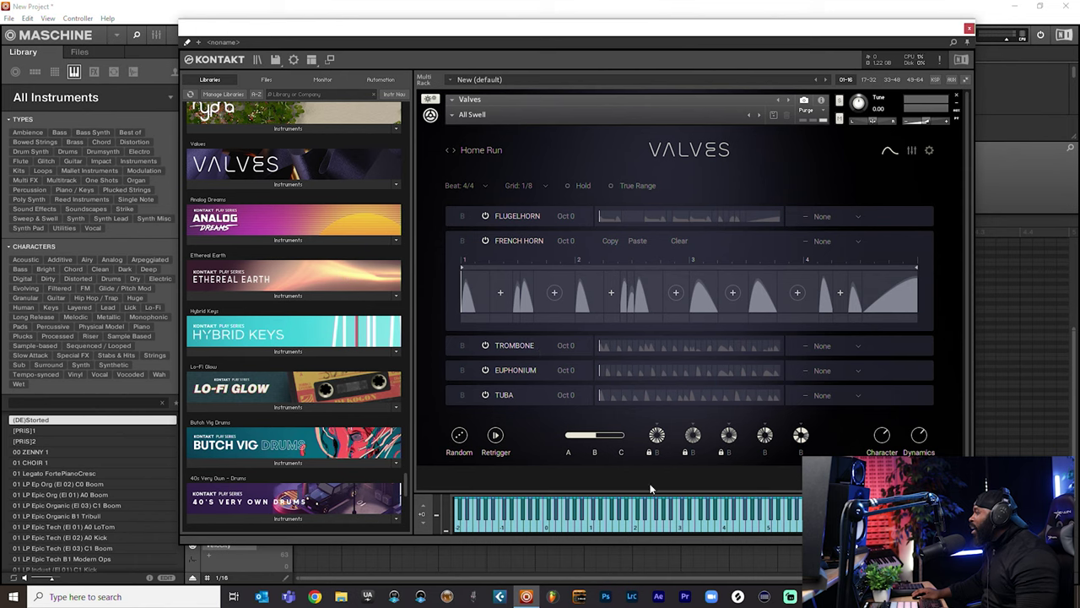
- Fill empty French Horn slots with Staccato, Marcato Med, Staccato and a Noises articulation
left_click(556, 294)
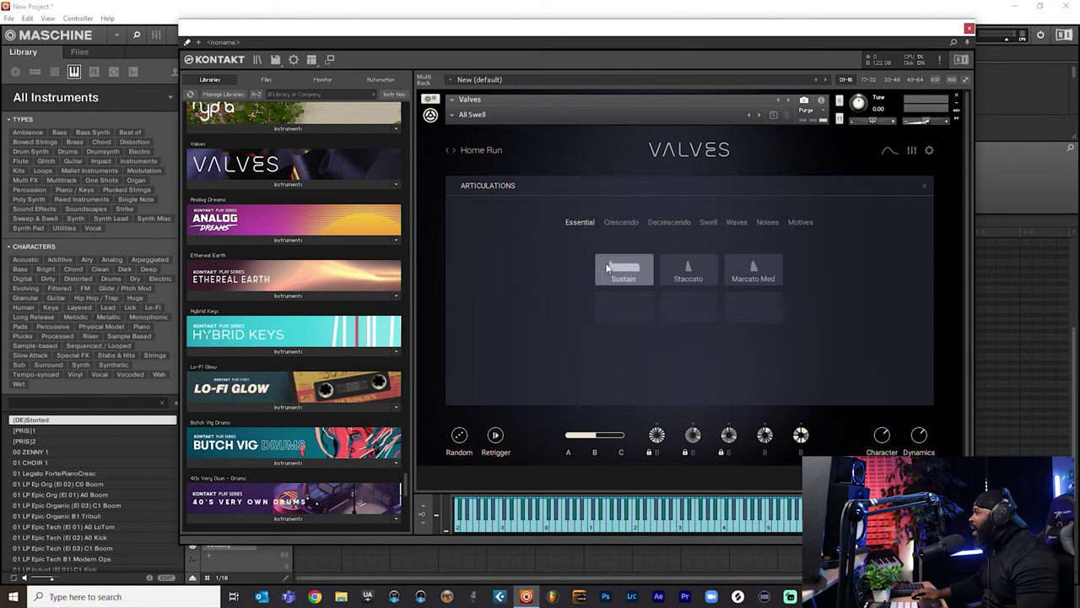
left_click(697, 278)
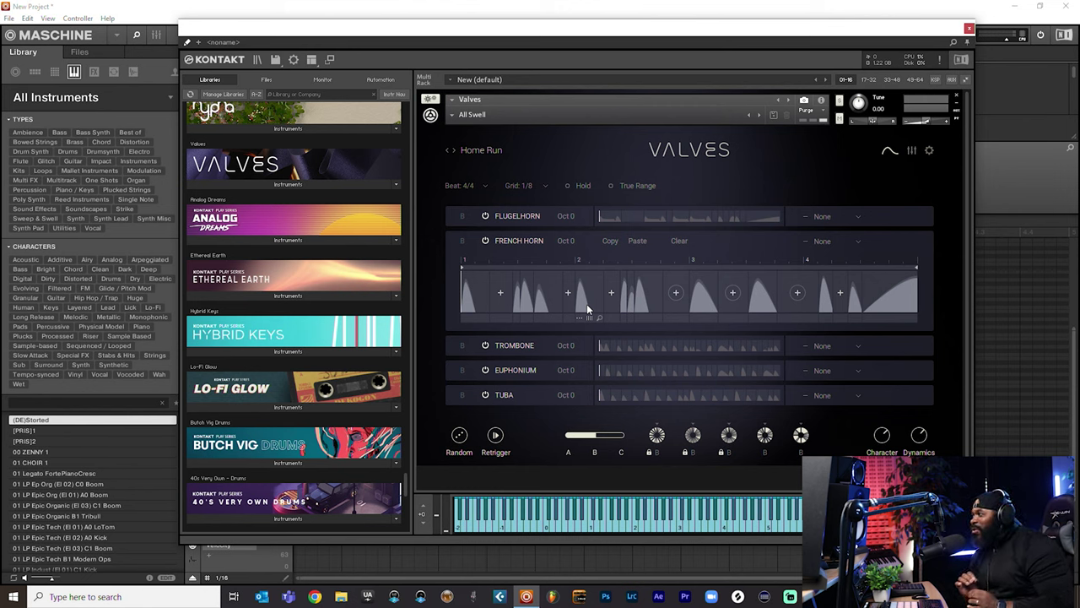
left_click(678, 292)
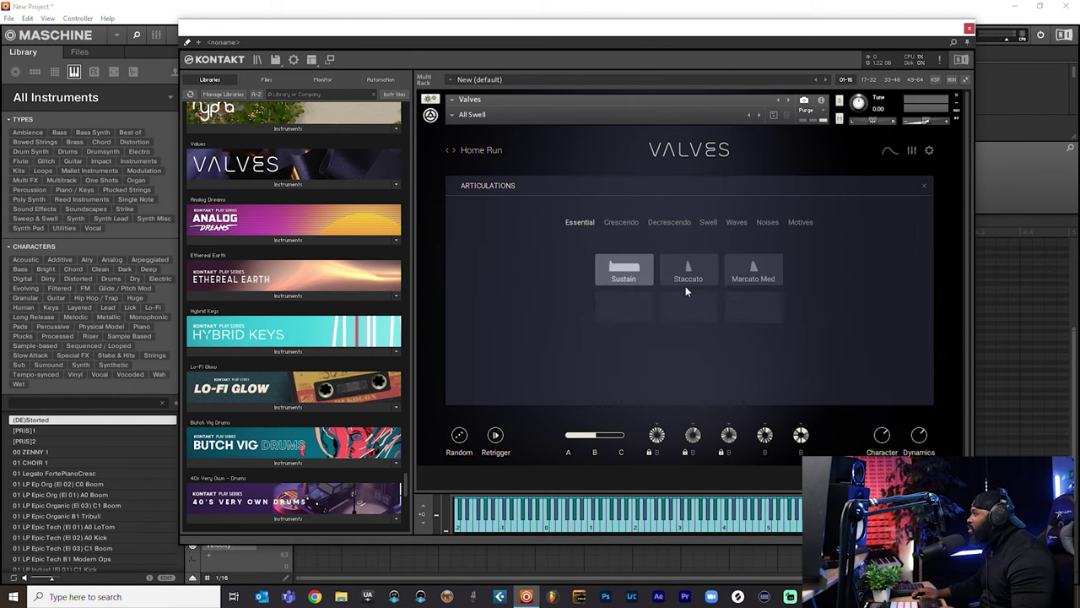
left_click(738, 269)
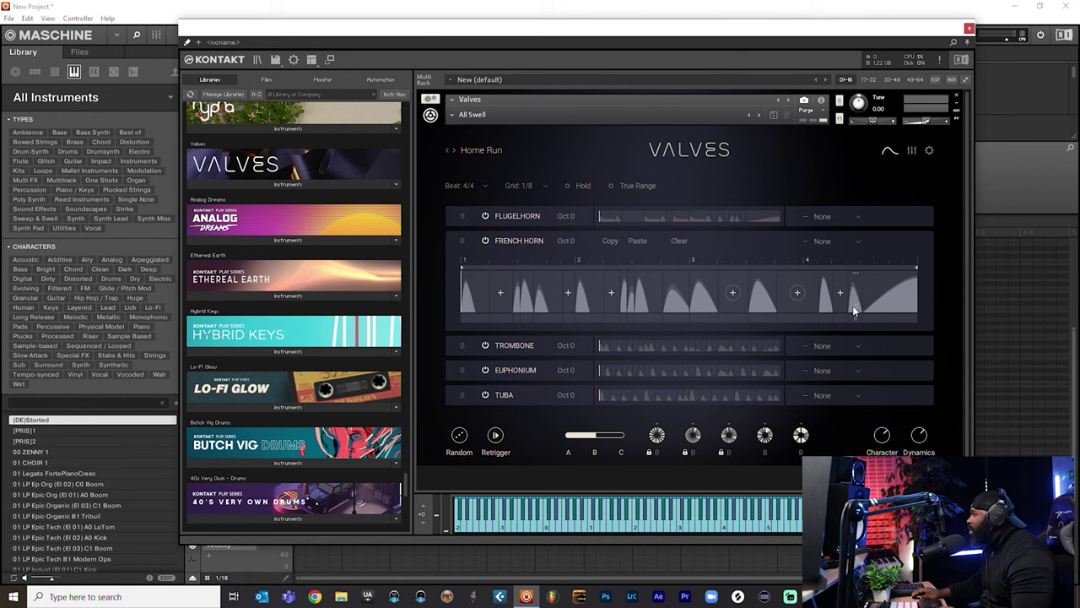
left_click(851, 307)
left_click(701, 274)
left_click(798, 294)
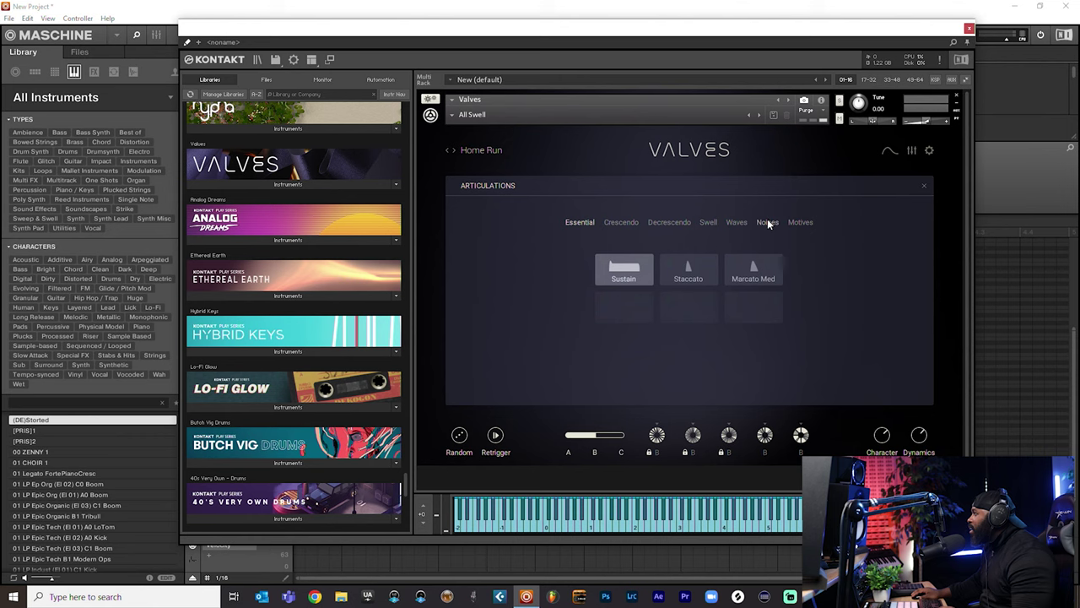
left_click(767, 222)
left_click(706, 304)
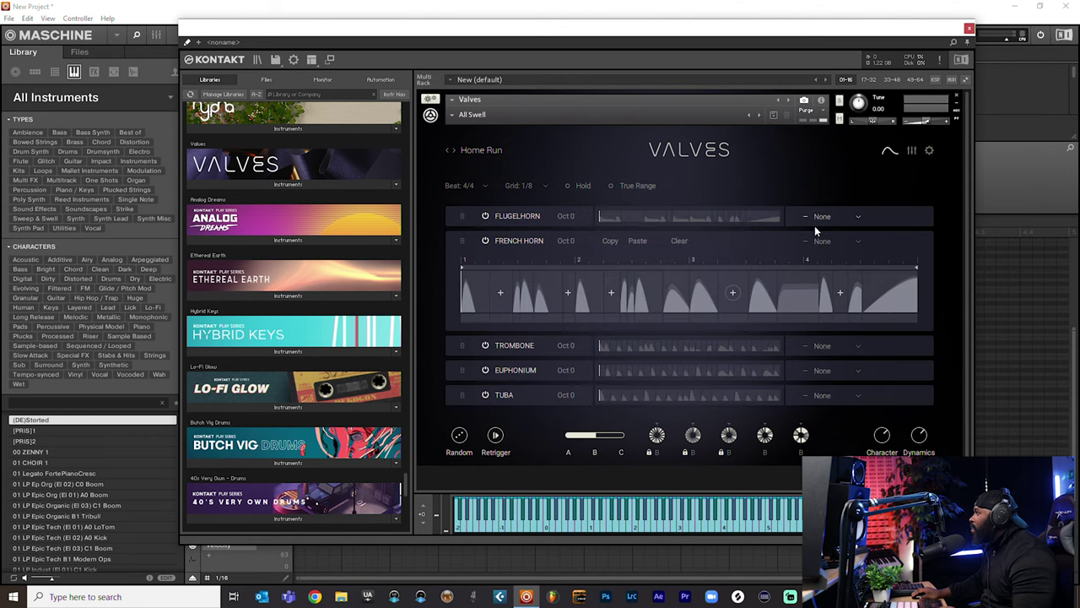
- Mute Flugelhorn, Trombone, Tuba and Euphonium, and add a Motives articulation to French Horn
left_click(485, 216)
left_click(486, 346)
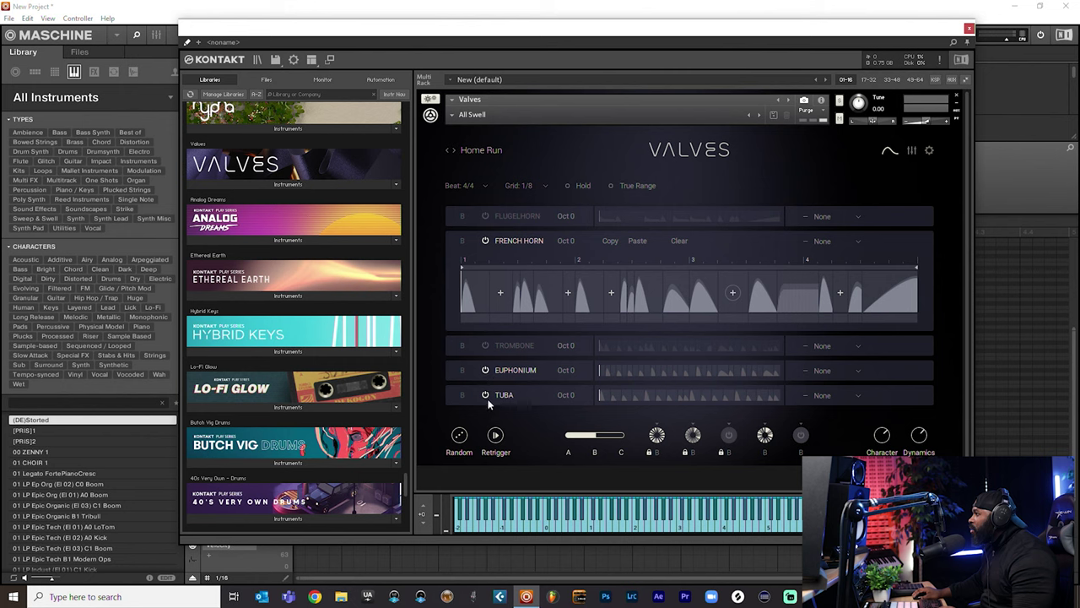
left_click(486, 396)
left_click(486, 370)
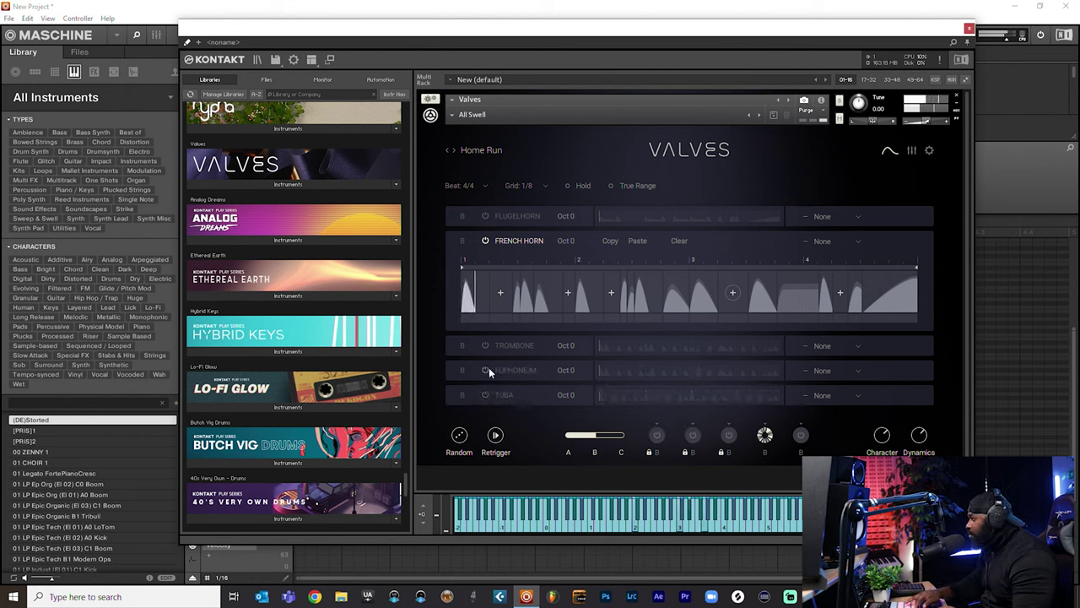
left_click(500, 293)
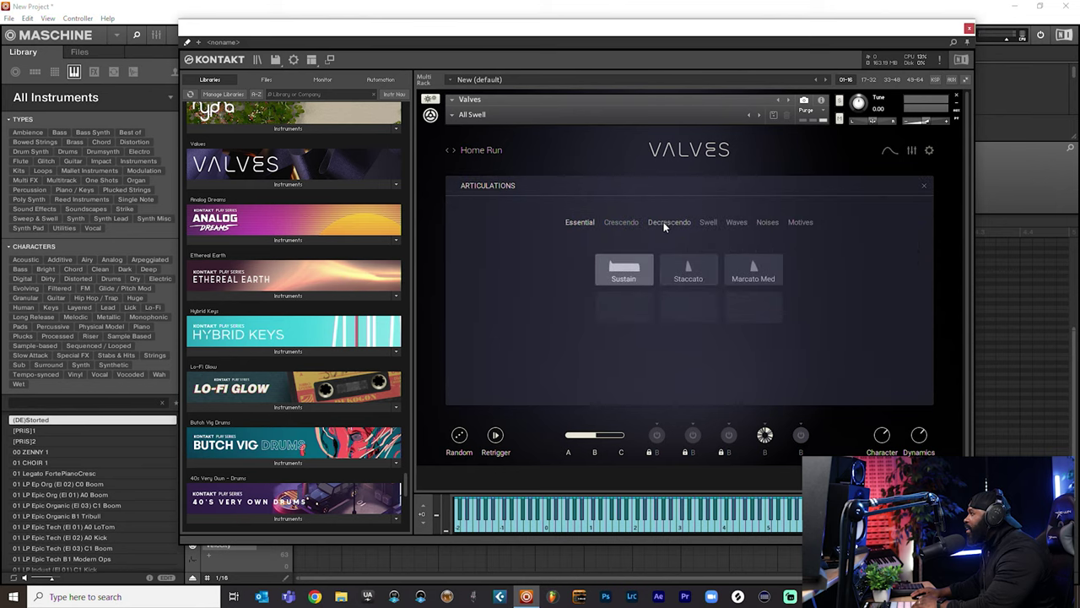
left_click(801, 222)
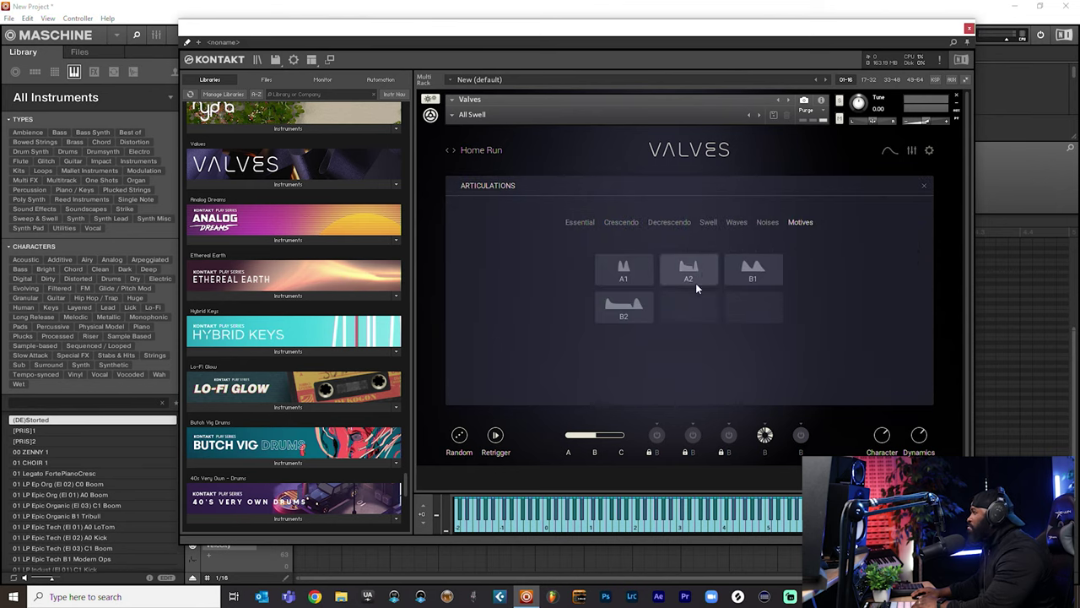
left_click(624, 308)
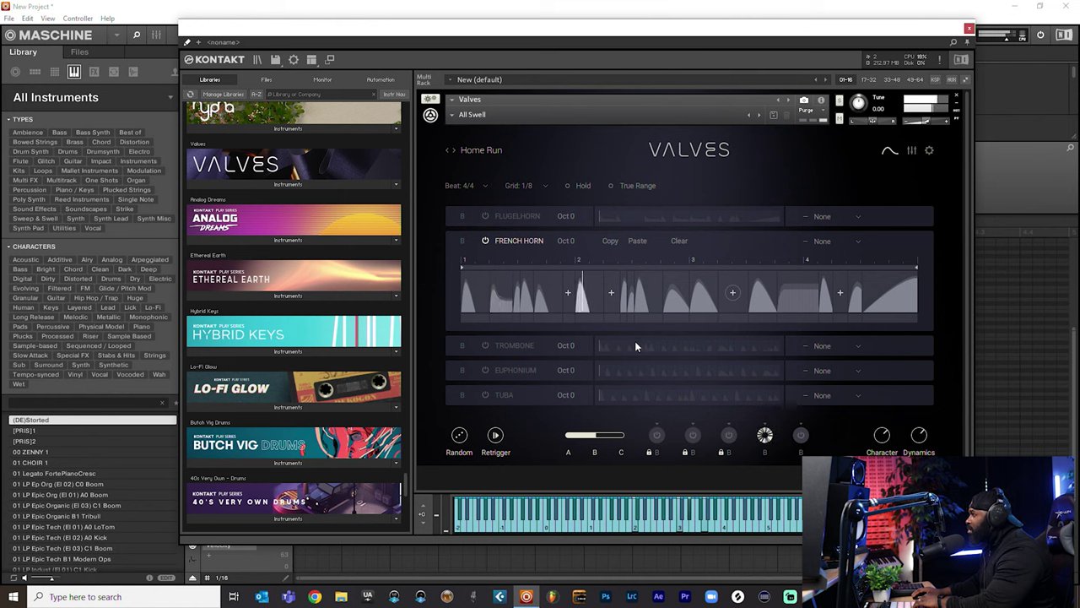
- Set French Horn to Arp Down with its octave back at 0, and turn Flugelhorn back on
left_click(858, 245)
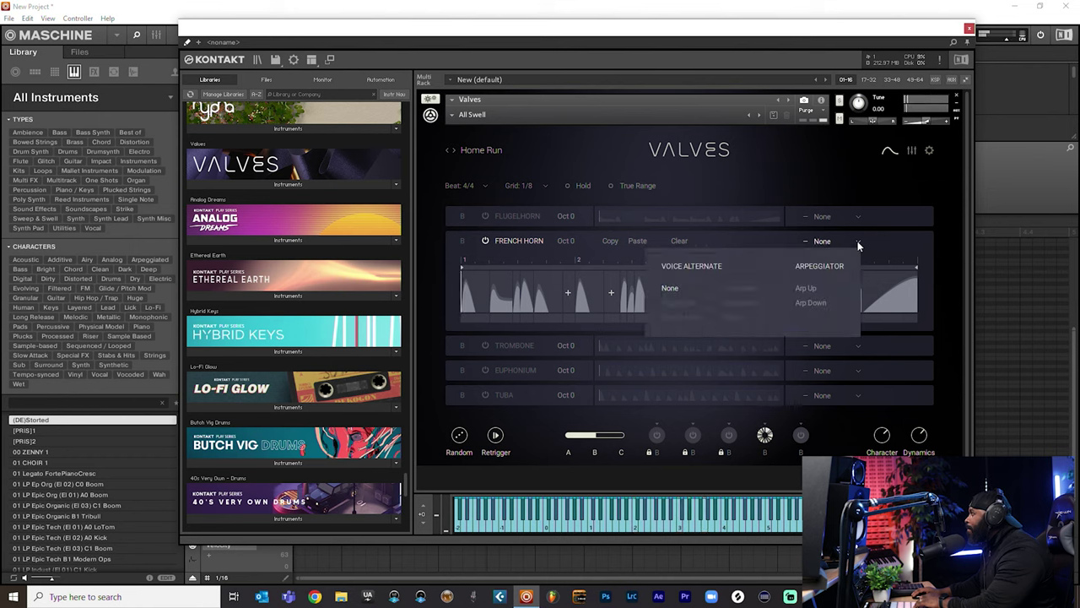
left_click(811, 299)
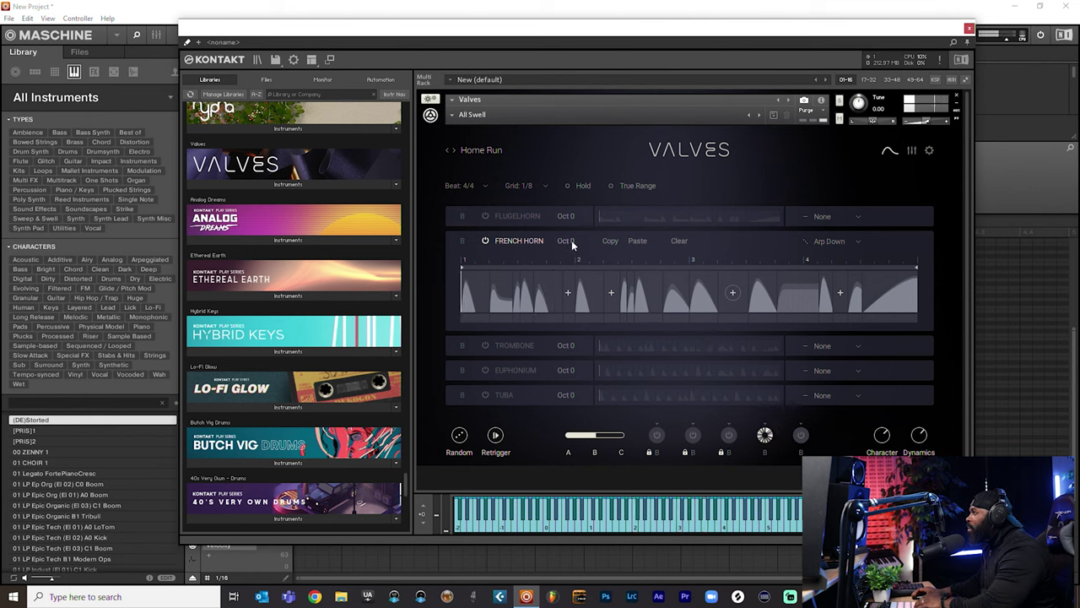
left_click_drag(571, 240, 565, 239)
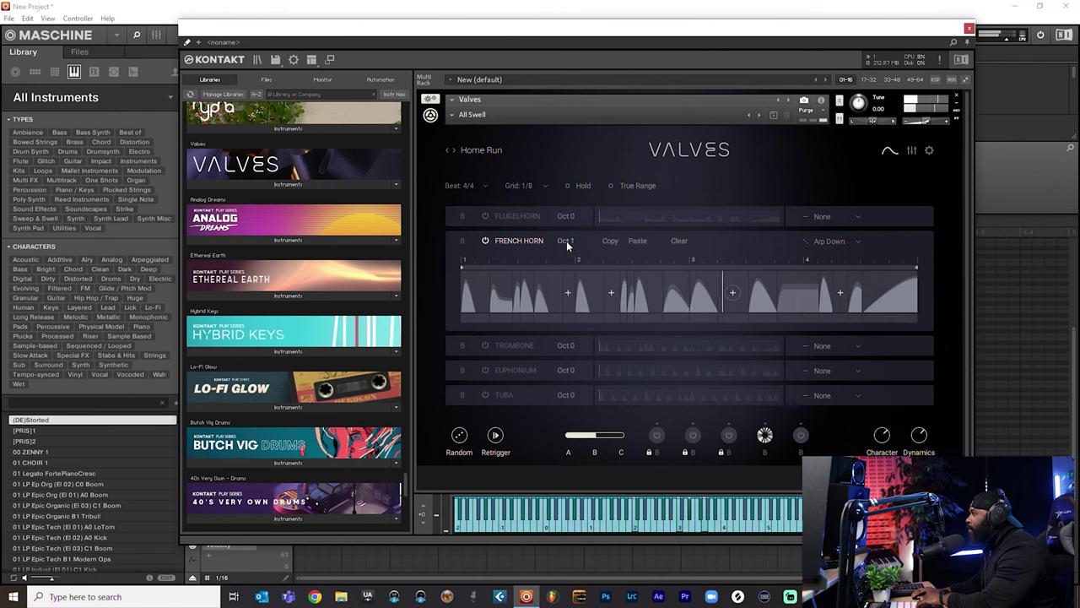
left_click_drag(569, 244, 569, 278)
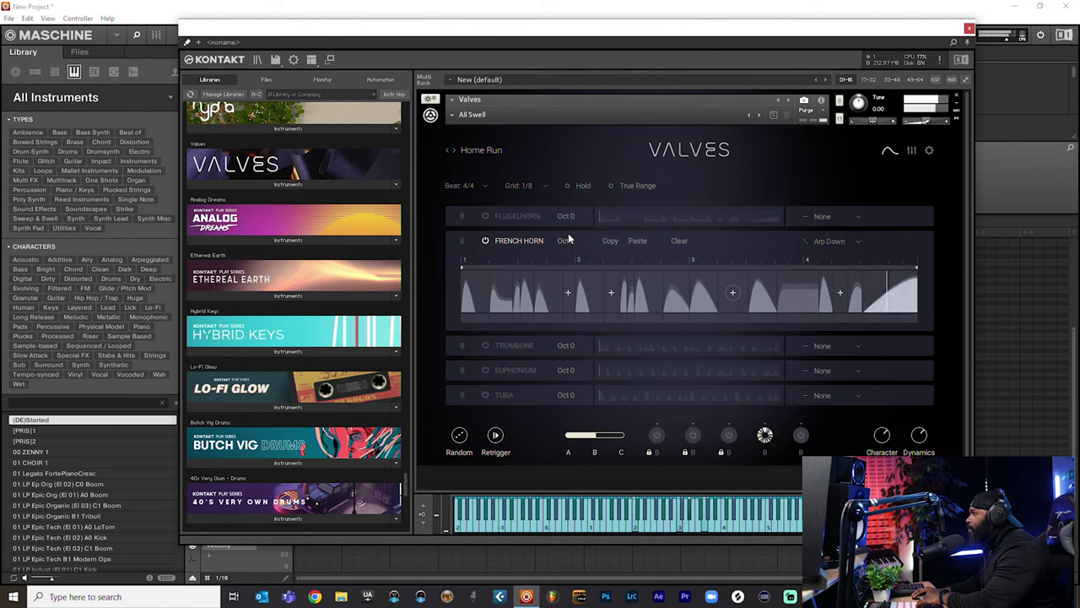
mouse_move(568, 215)
left_mouse_down()
mouse_move(567, 290)
mouse_move(571, 227)
left_mouse_up()
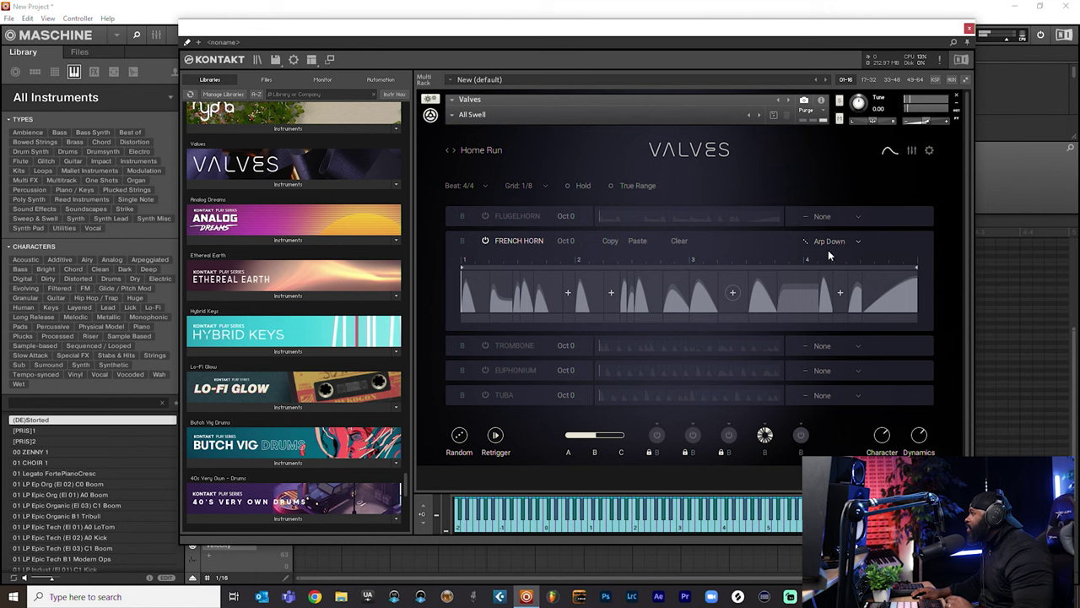
left_click(485, 216)
- Set the Flugelhorn section to arpeggiate downward (Arp Down)
left_click(530, 215)
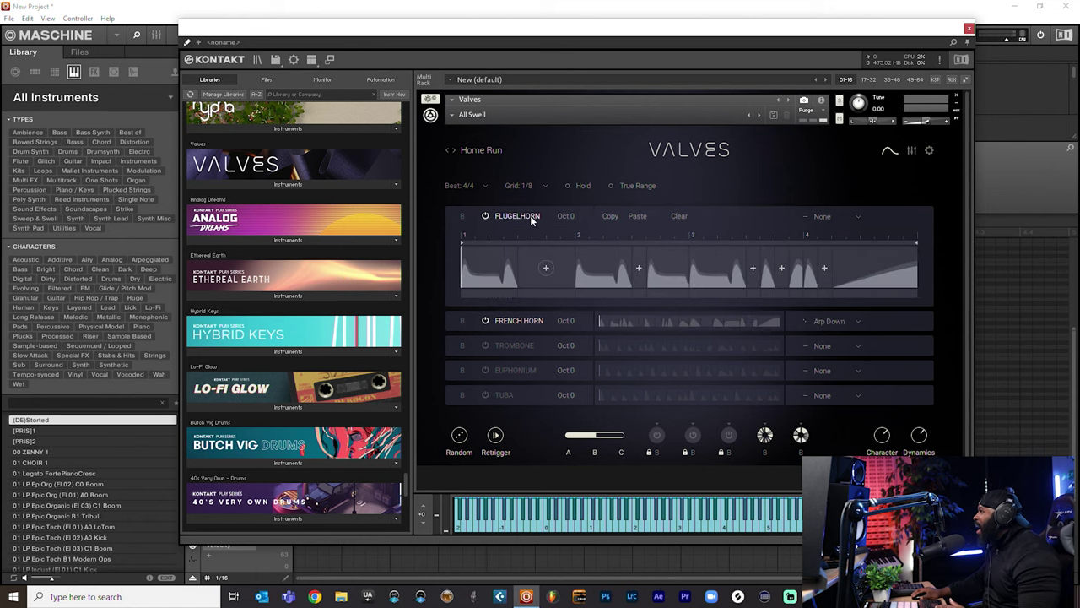
left_click(850, 218)
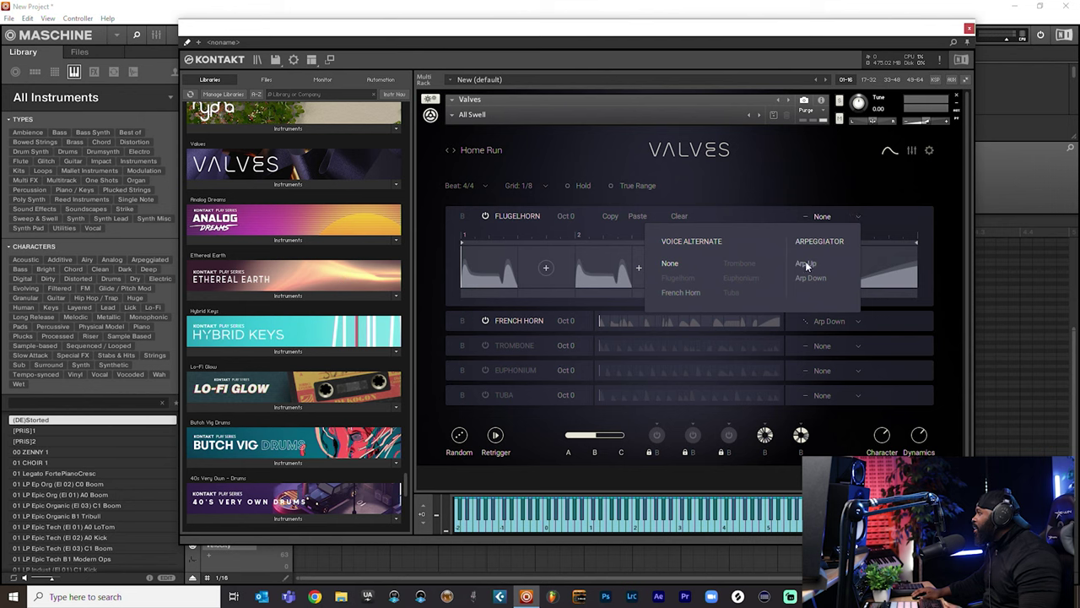
left_click(684, 292)
left_click(843, 216)
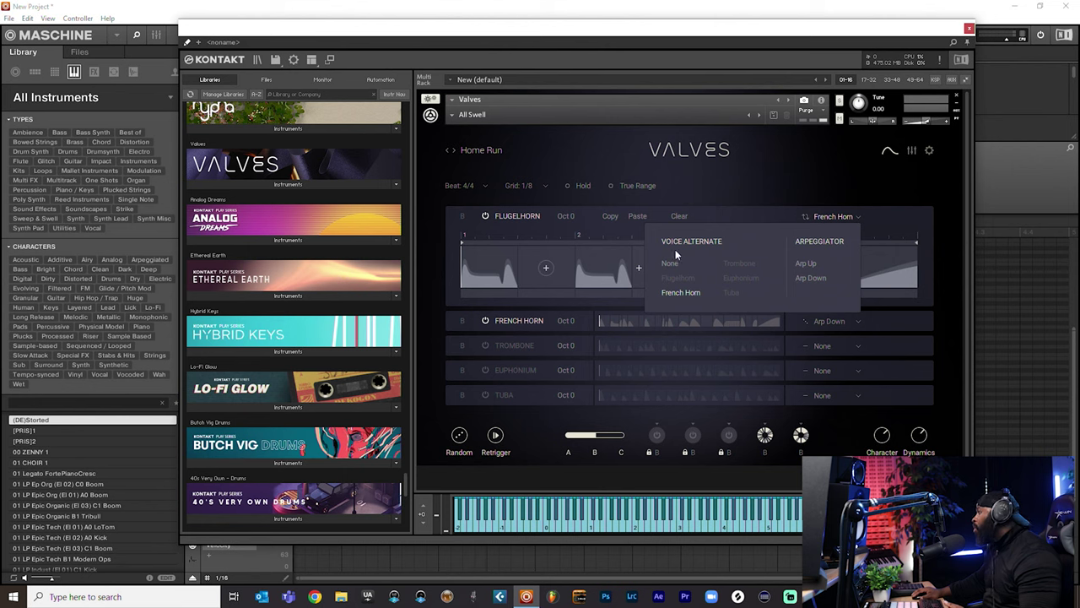
left_click(812, 279)
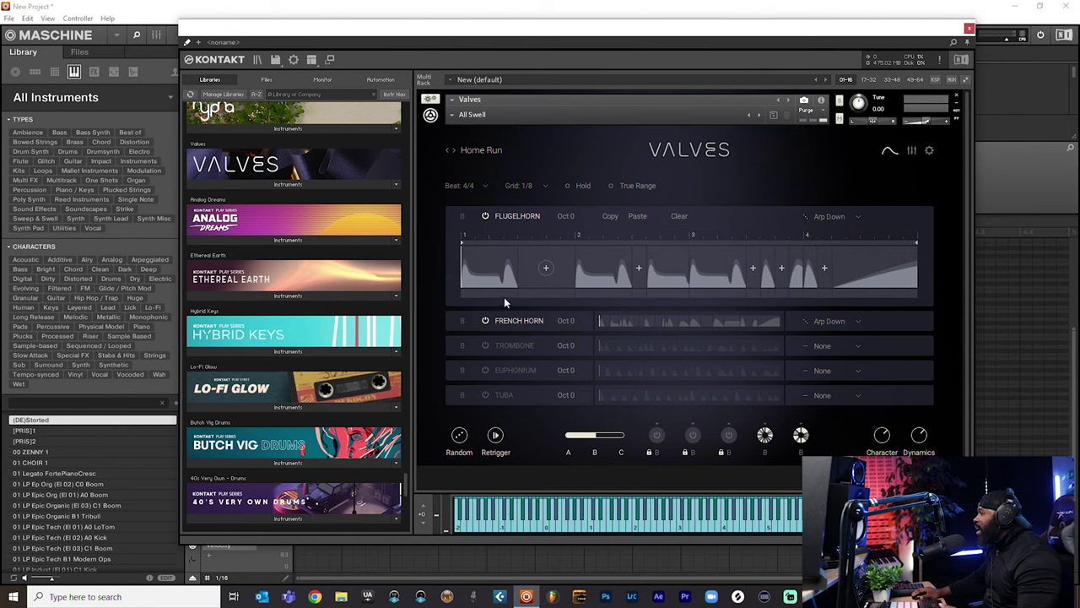
- Add a 4-bar Swell to an empty Flugelhorn slot and switch the Tuba section on
left_click(546, 268)
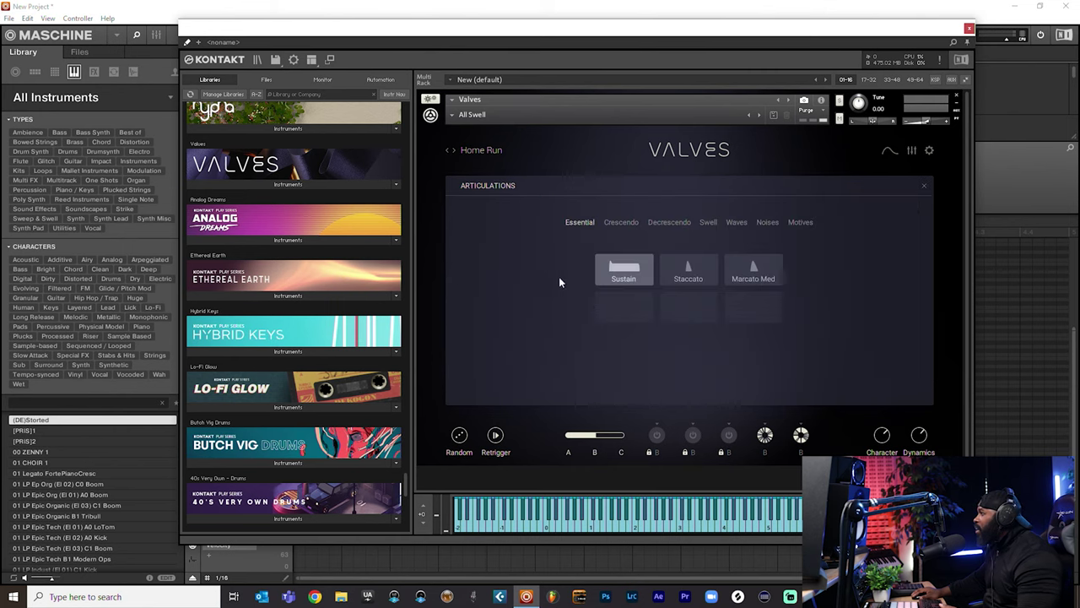
left_click(708, 223)
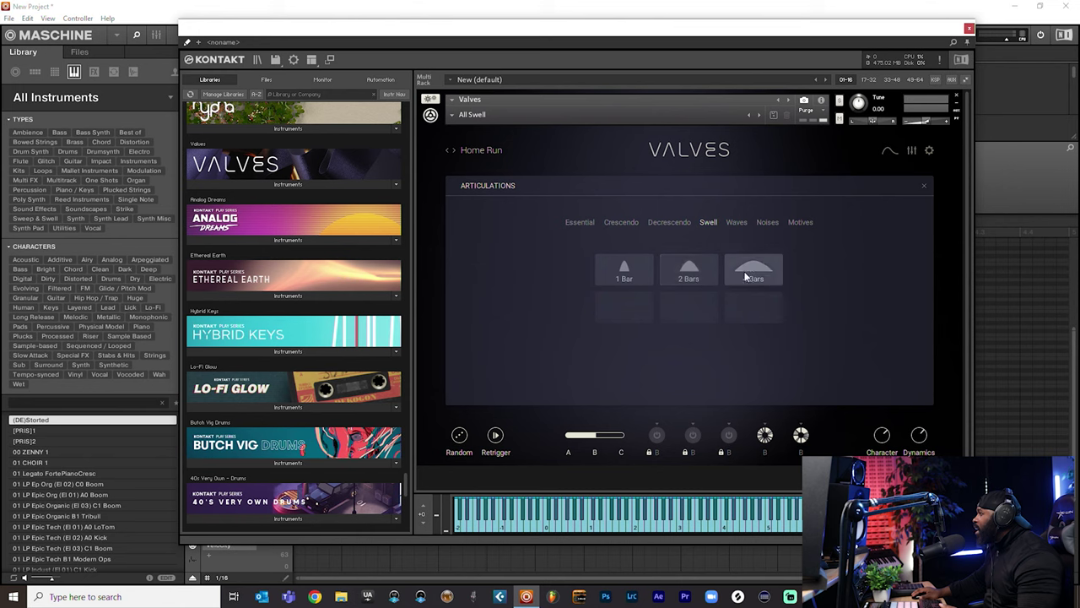
left_click(729, 272)
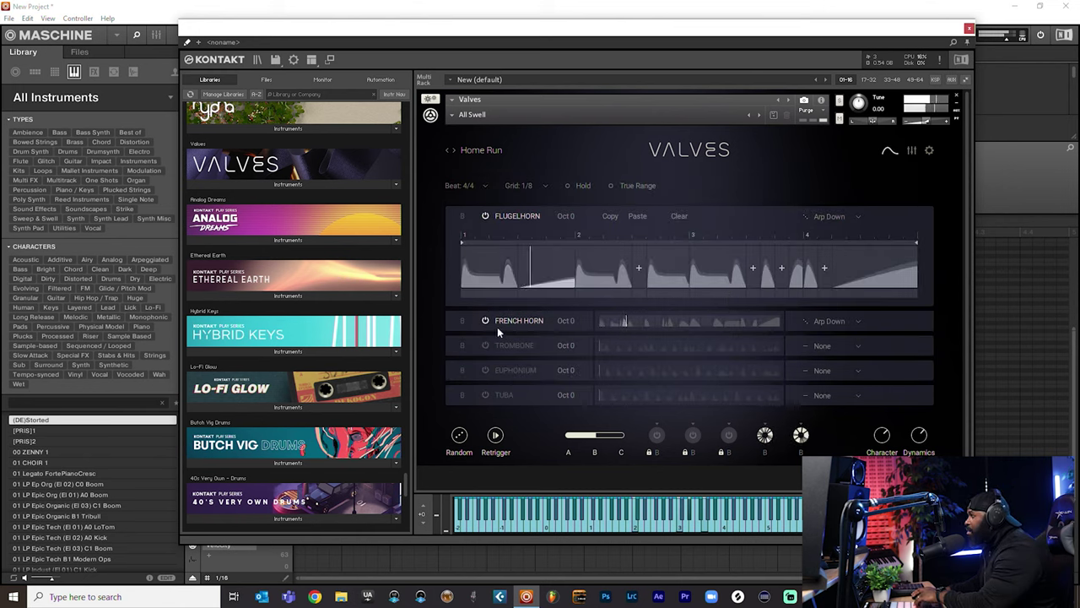
left_click(485, 394)
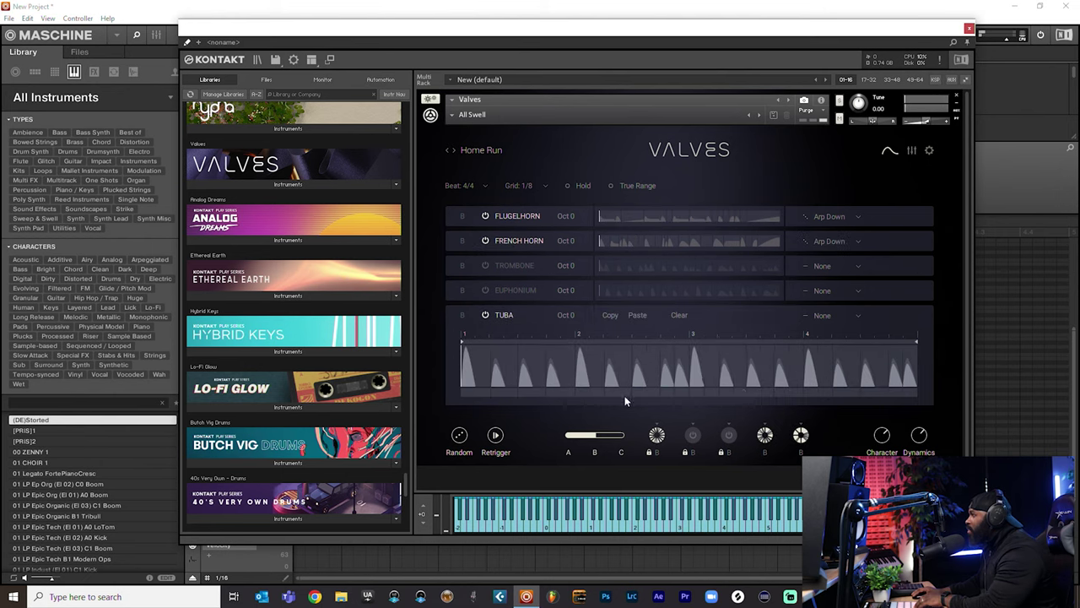
- Delete a tall step from the Tuba pattern and insert a 4-bar Decrescendo in its slot
left_click(625, 395)
left_click(734, 268)
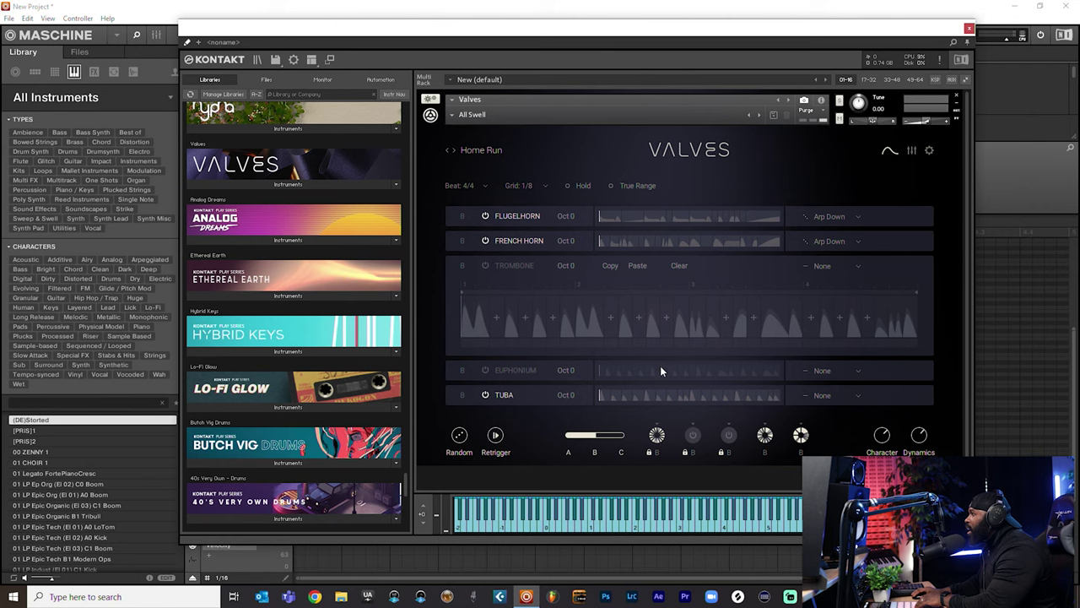
left_click(652, 396)
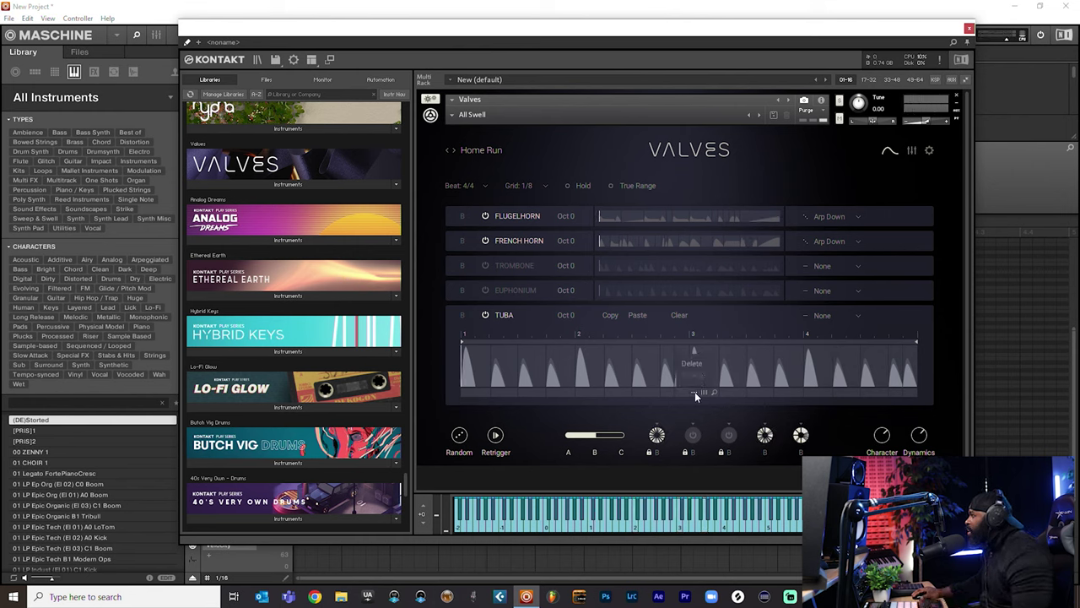
right_click(697, 367)
left_click(714, 392)
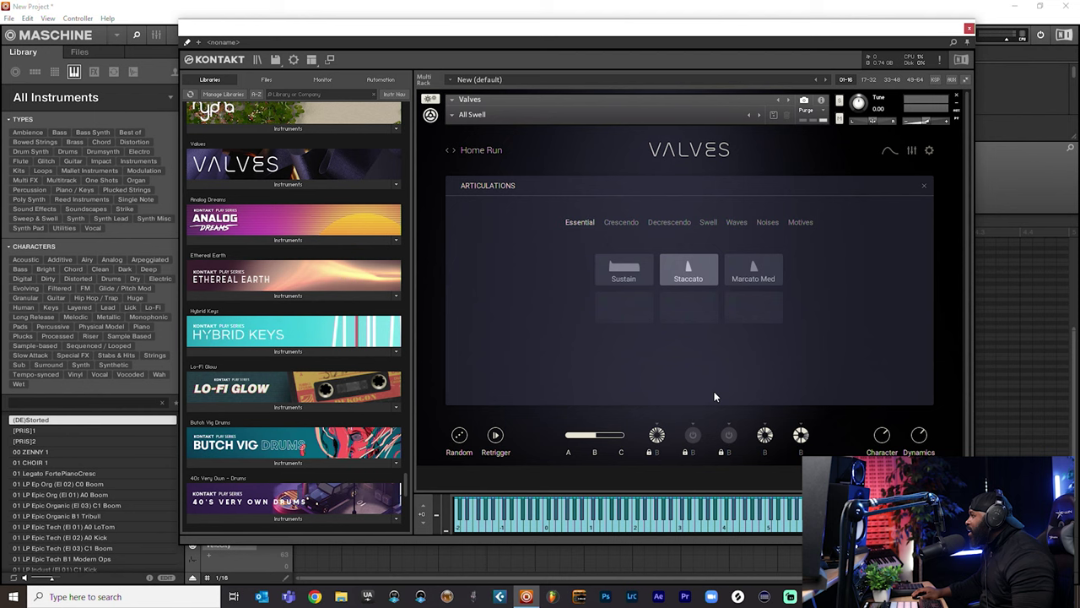
left_click(639, 221)
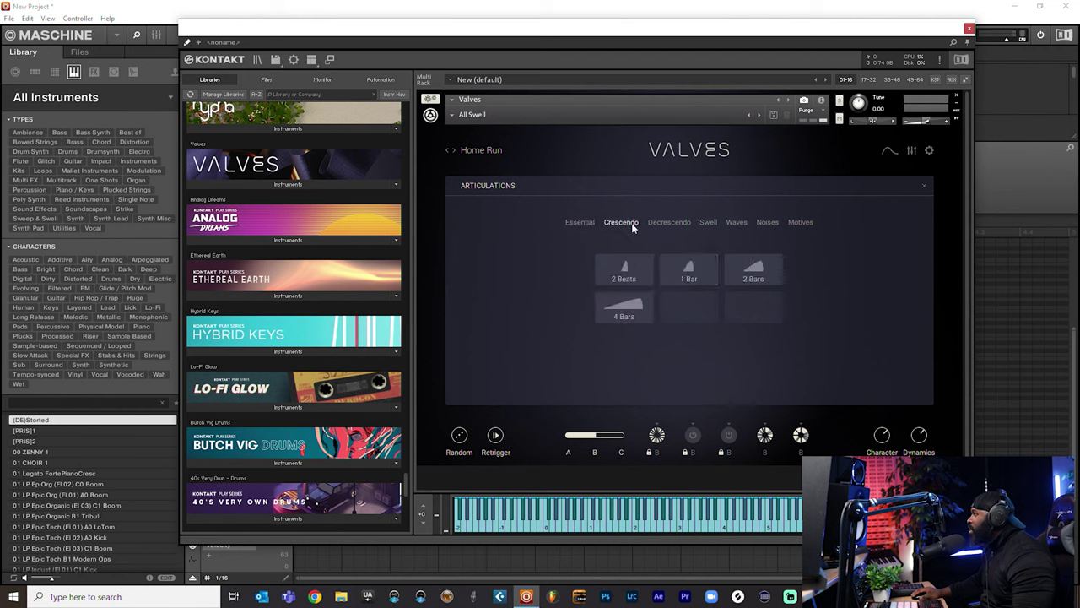
left_click(666, 225)
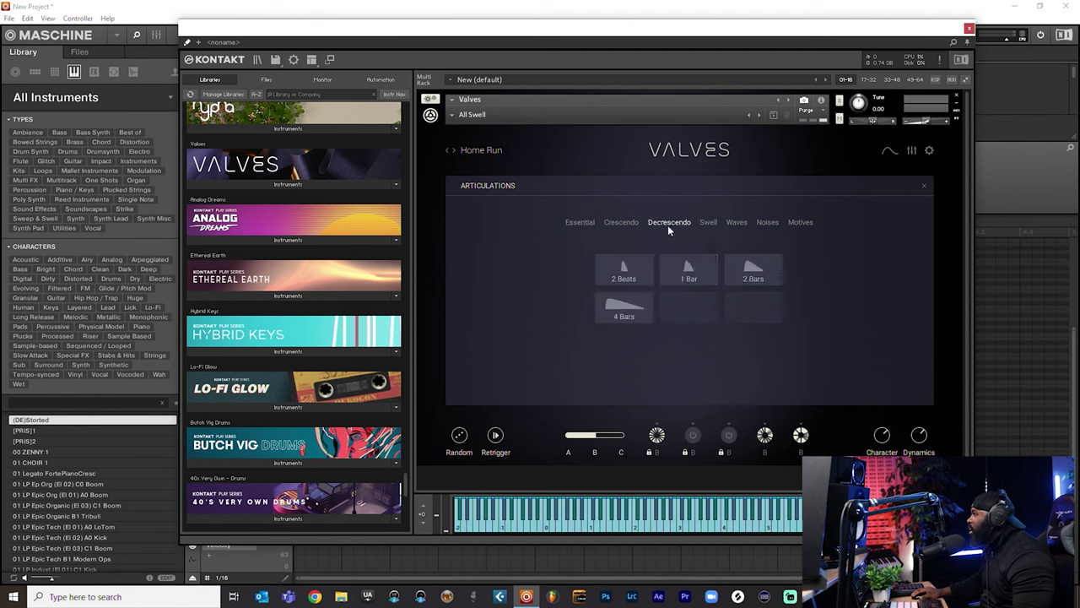
left_click(630, 318)
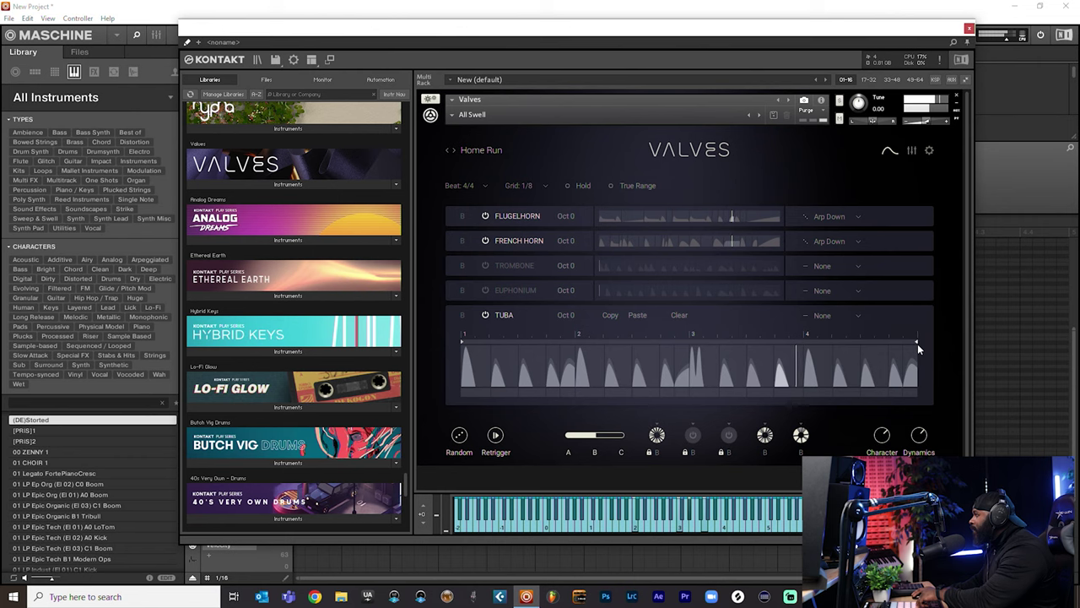
- Try shorter Tuba loop lengths, move Kontakt aside, and drop the tempo from 122 to 88 BPM
mouse_move(918, 346)
left_mouse_down()
mouse_move(684, 364)
mouse_move(705, 334)
mouse_move(766, 322)
mouse_move(692, 346)
left_mouse_up()
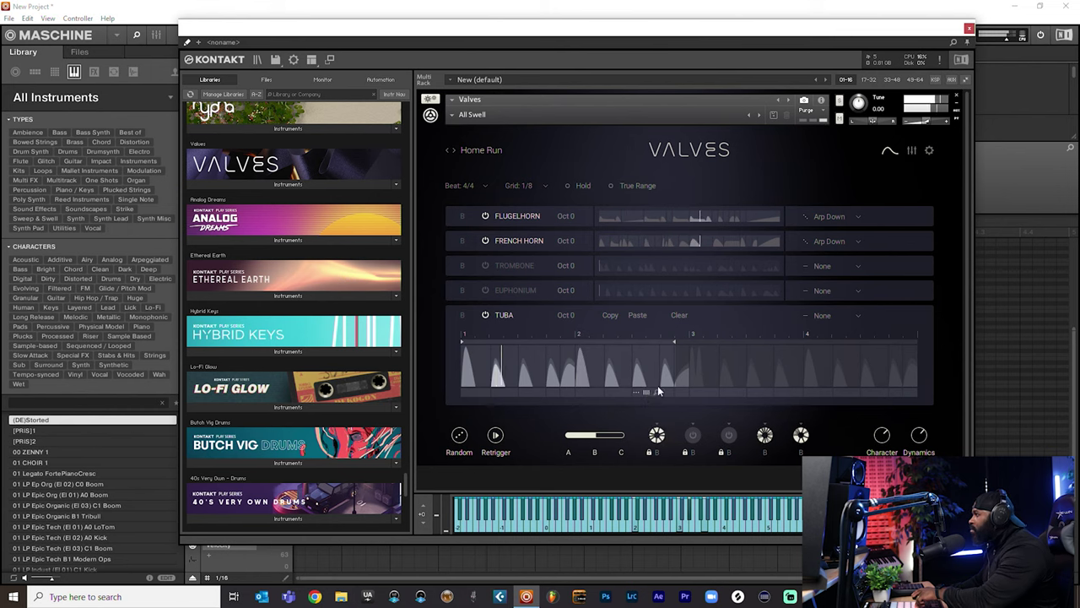
mouse_move(674, 342)
left_mouse_down()
mouse_move(665, 346)
mouse_move(964, 337)
left_mouse_up()
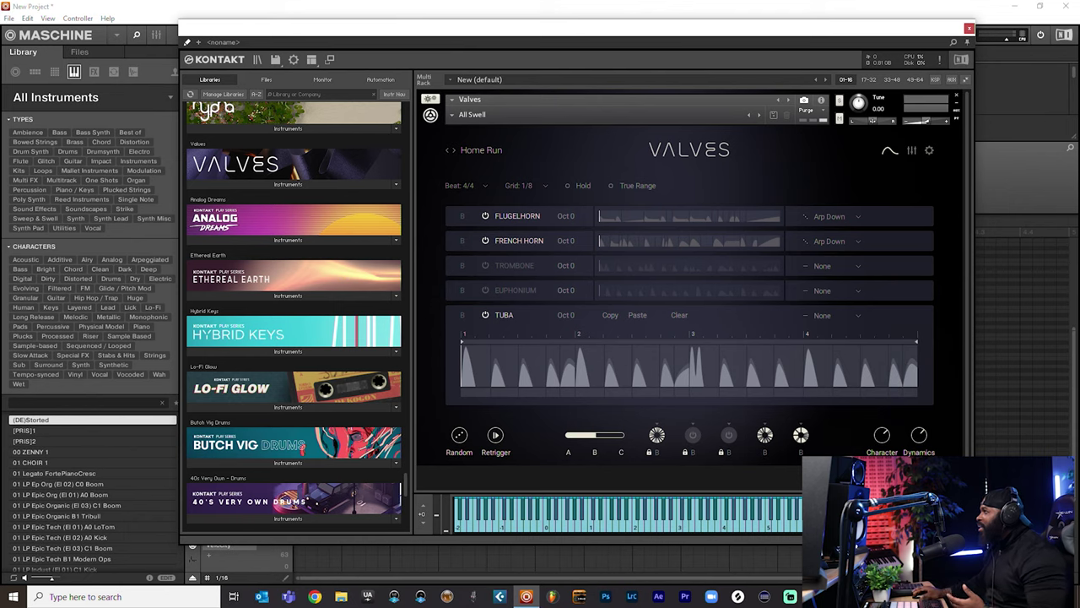
left_click_drag(487, 34, 458, 63)
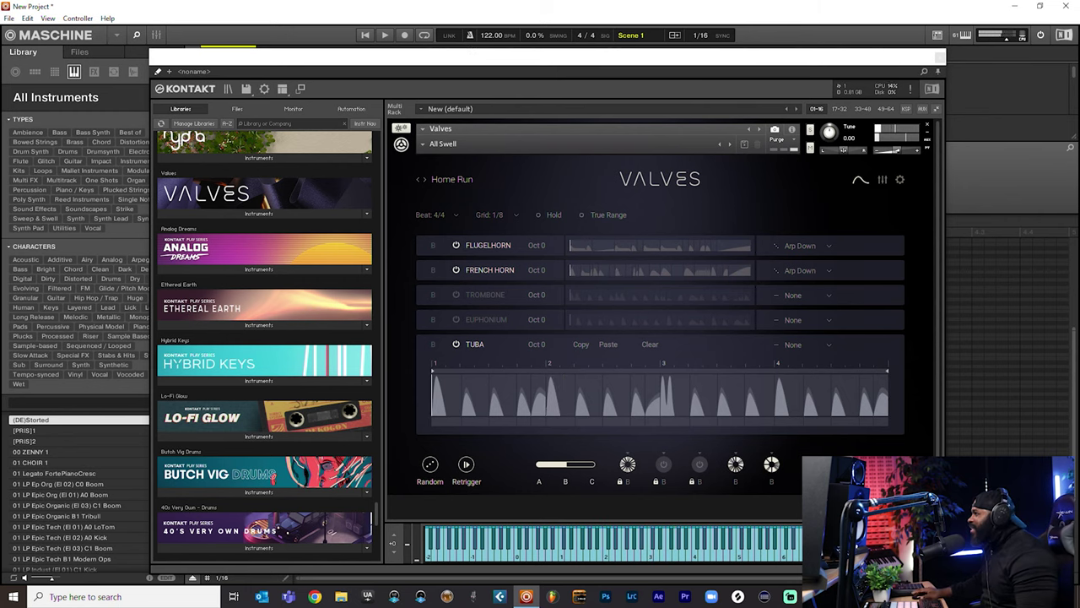
left_click_drag(489, 37, 490, 63)
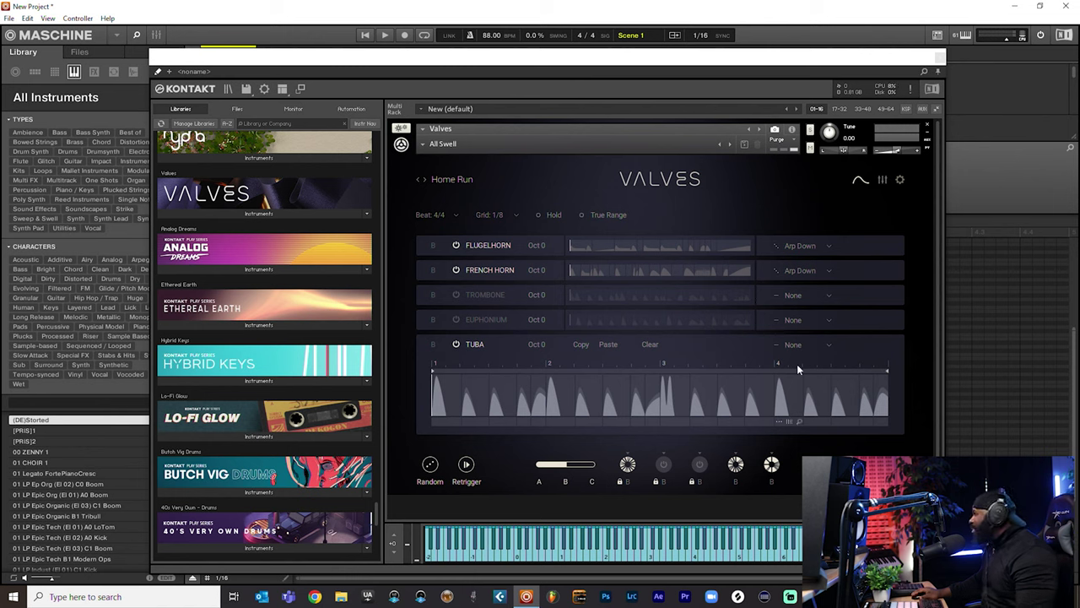
- Load Don't Explain, toggle the Tuba lock, set variation C, and randomize the ensemble
left_click(424, 178)
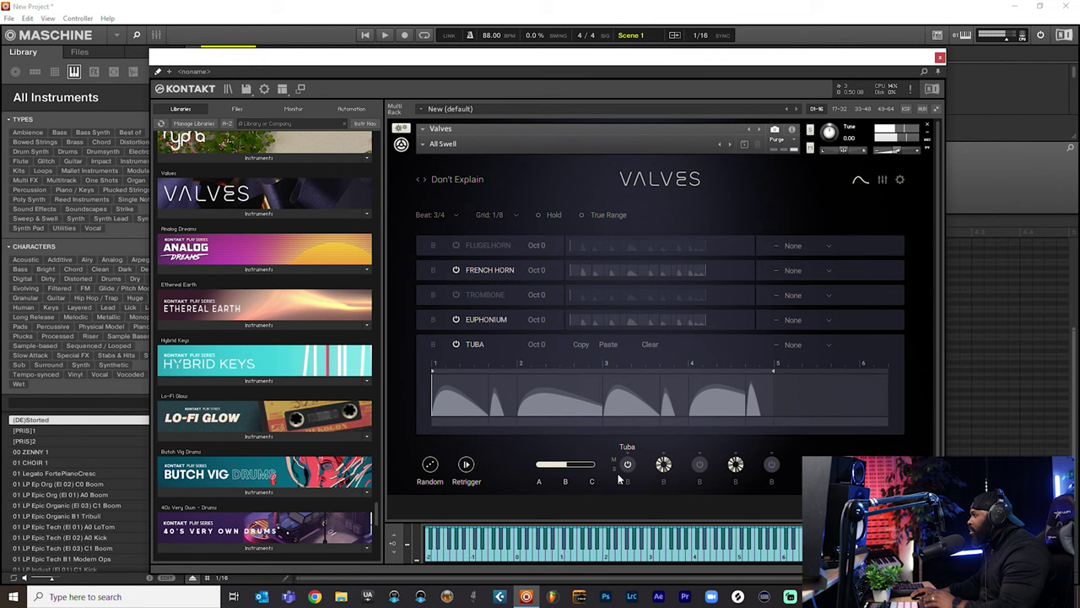
left_click(621, 482)
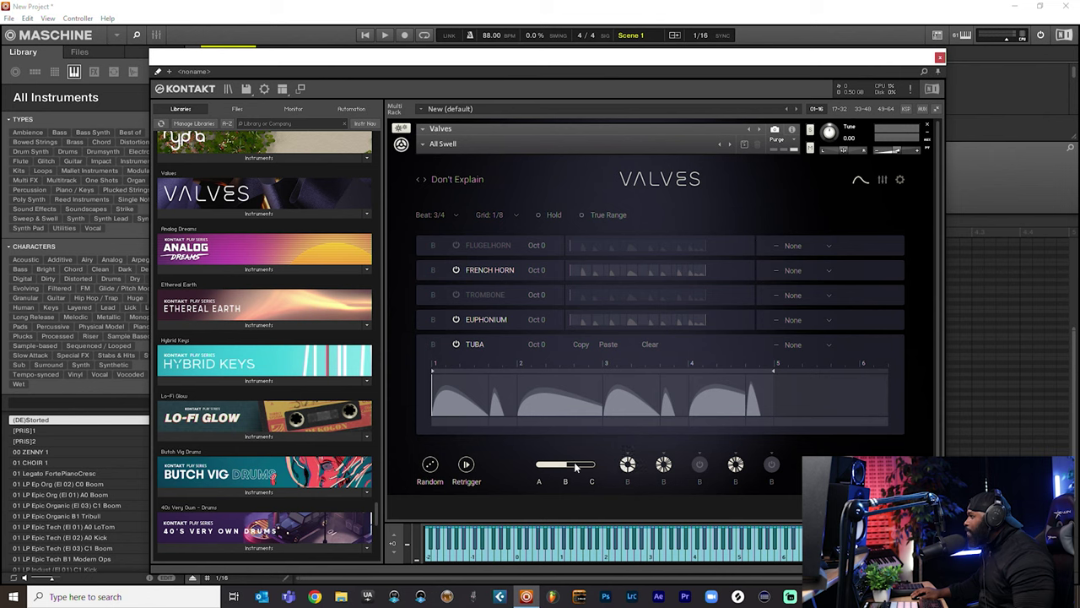
mouse_move(576, 466)
left_mouse_down()
mouse_move(552, 467)
mouse_move(602, 466)
mouse_move(532, 475)
mouse_move(592, 472)
left_mouse_up()
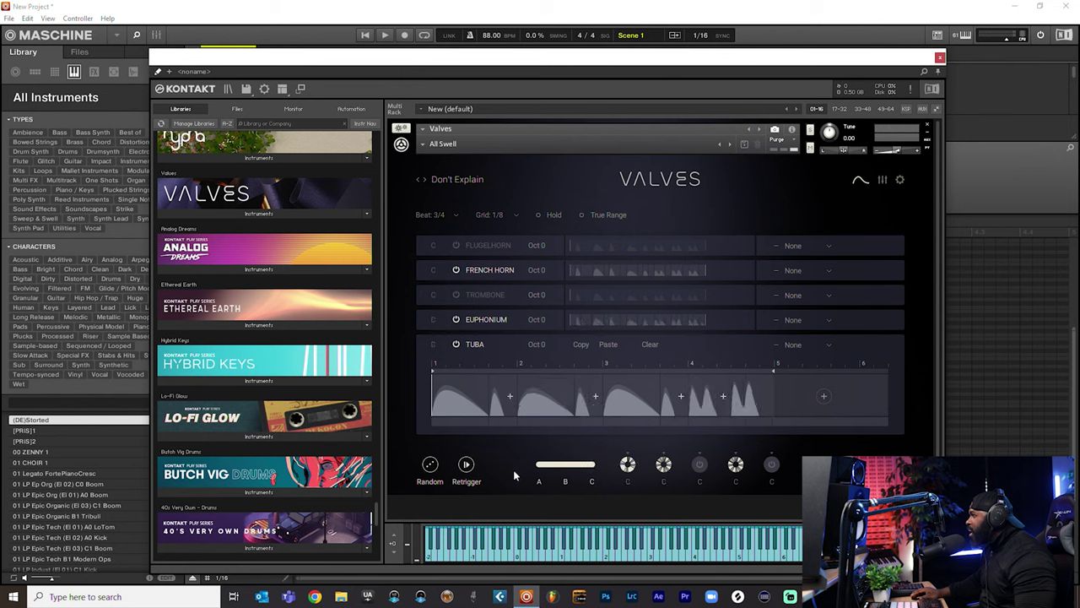
left_click(430, 467)
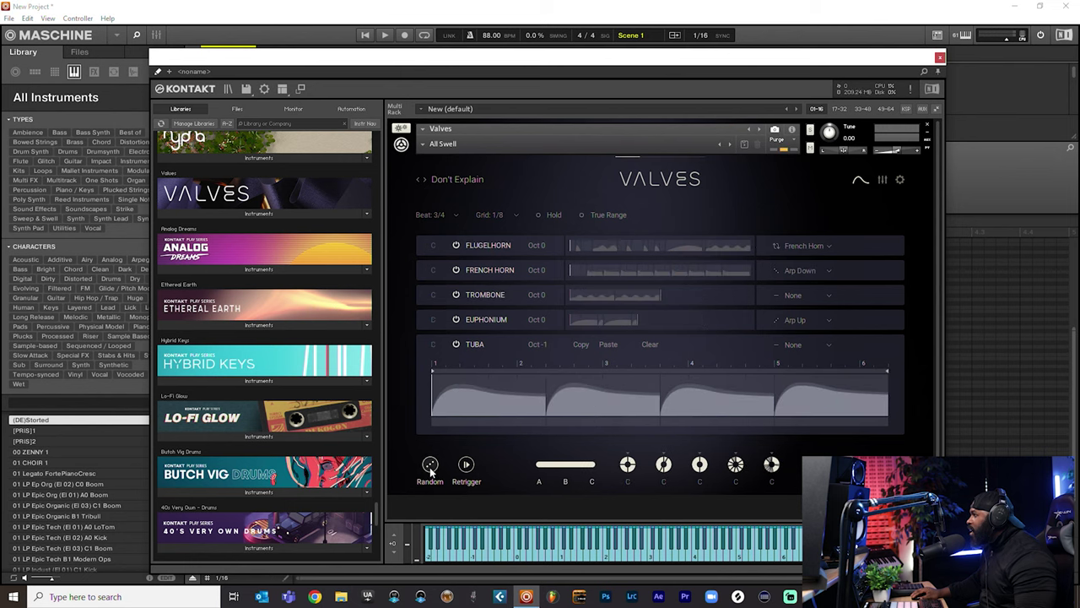
- Randomize the brass ensemble three more times, then show the Valves mixer and effects page
left_click(430, 467)
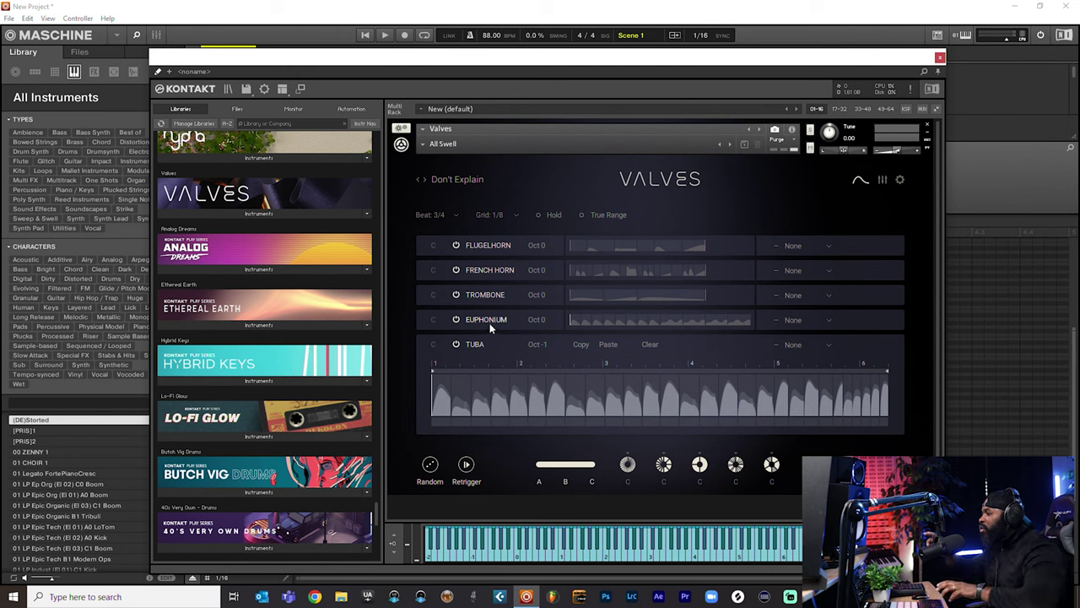
left_click(440, 461)
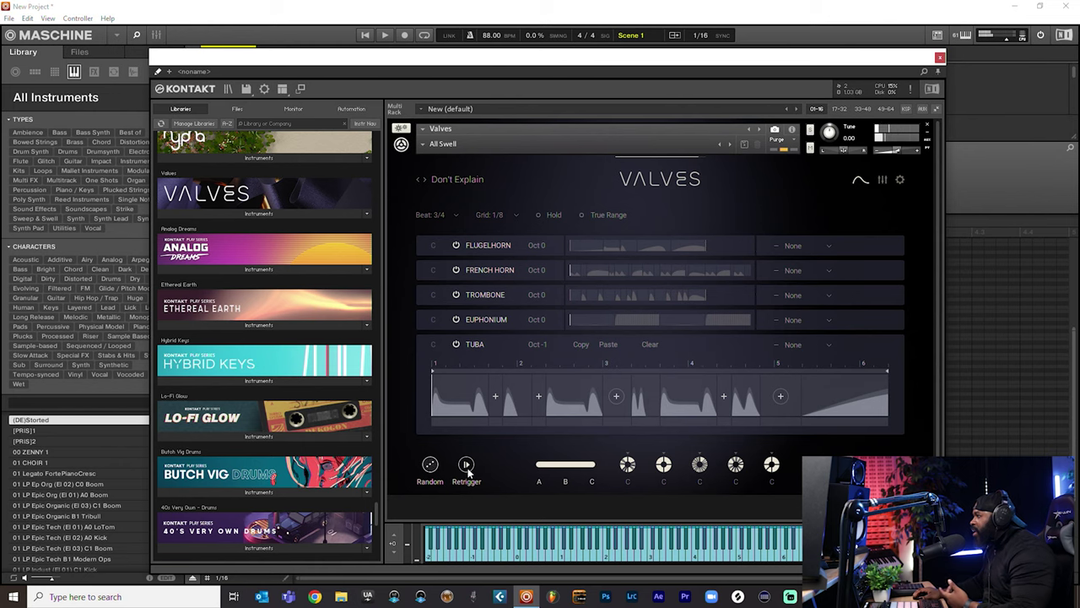
left_click(429, 464)
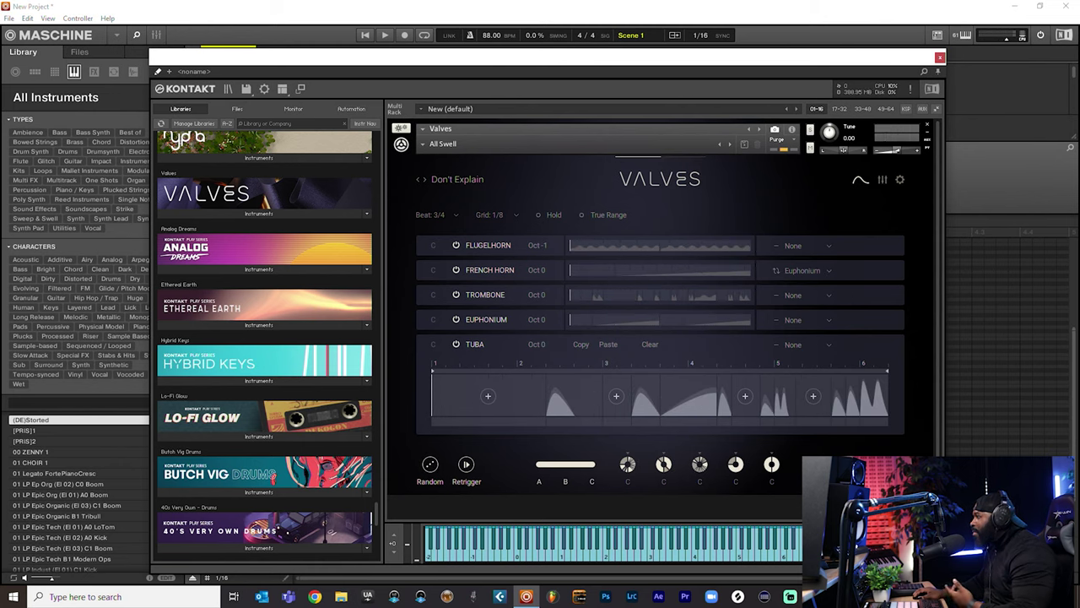
left_click(883, 183)
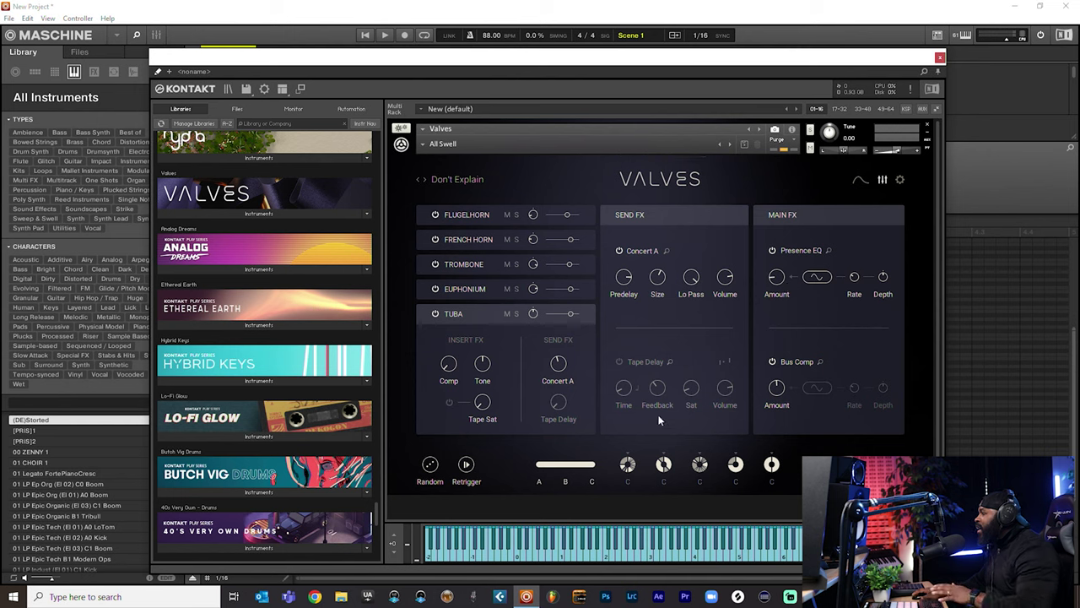
- Mute Trombone, reroll the ensemble three times, then load the Bell Empire preset
left_click(429, 464)
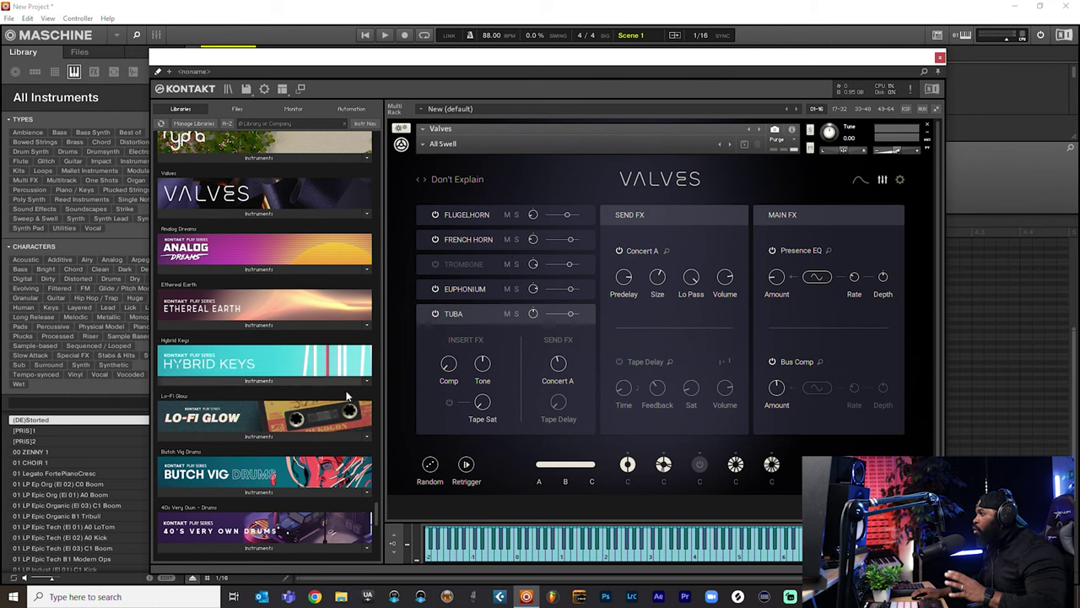
left_click(431, 466)
left_click(434, 466)
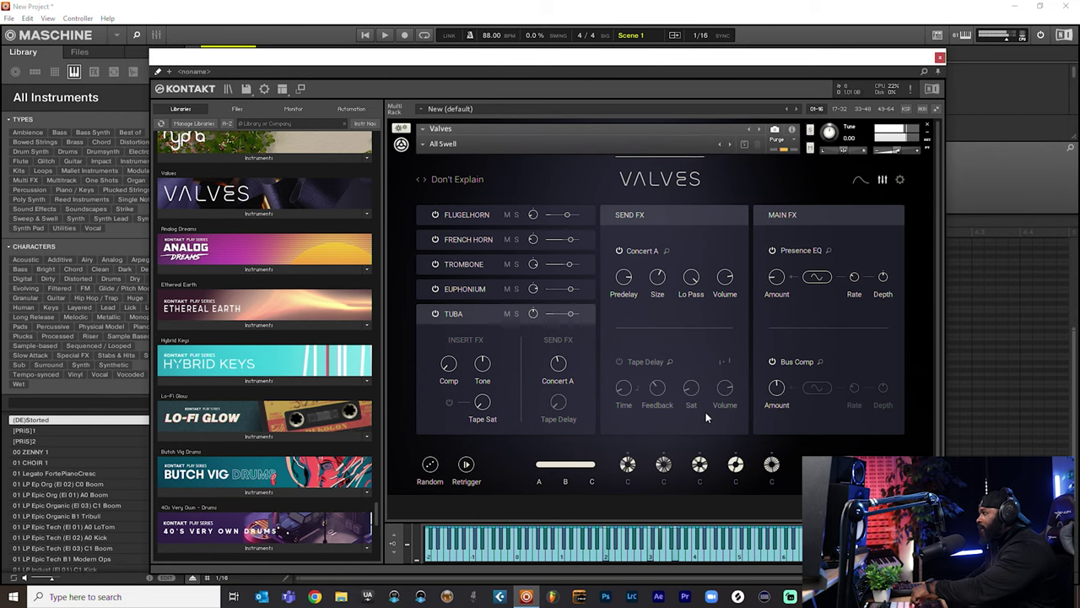
mouse_move(729, 404)
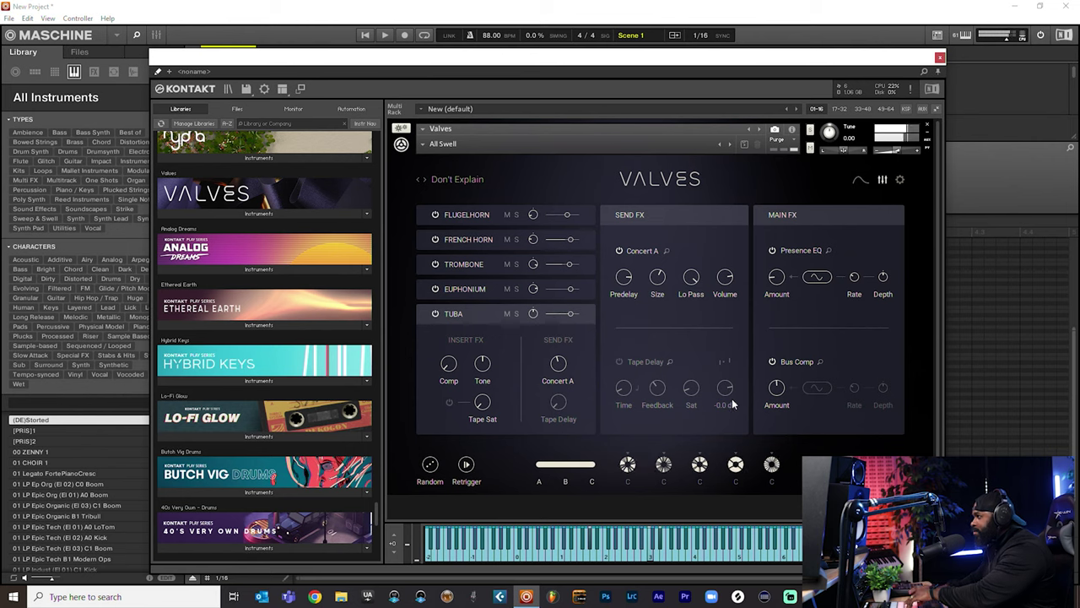
left_click(430, 465)
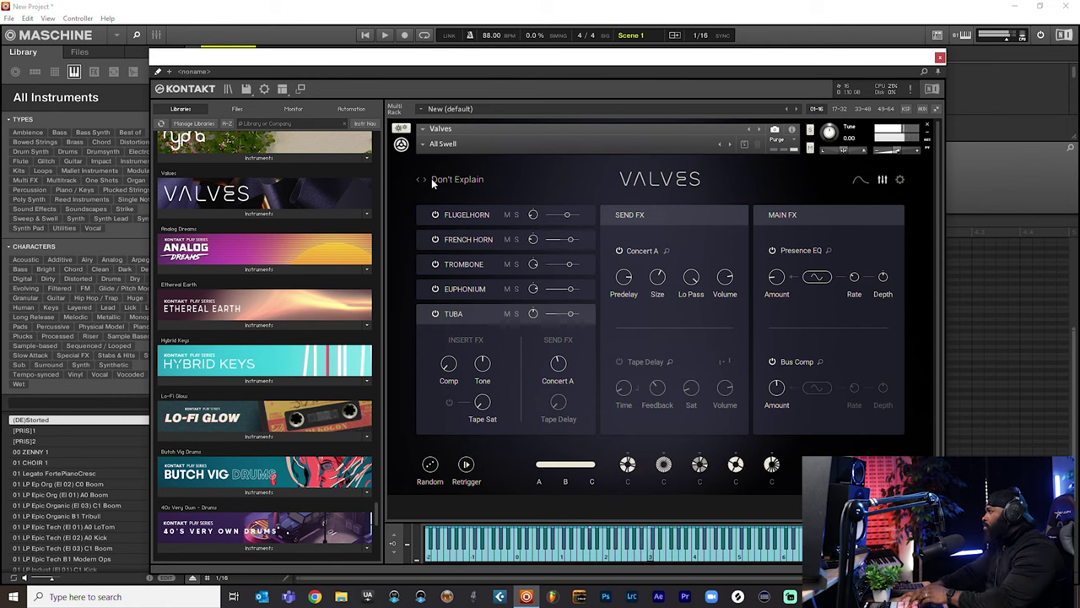
left_click(425, 180)
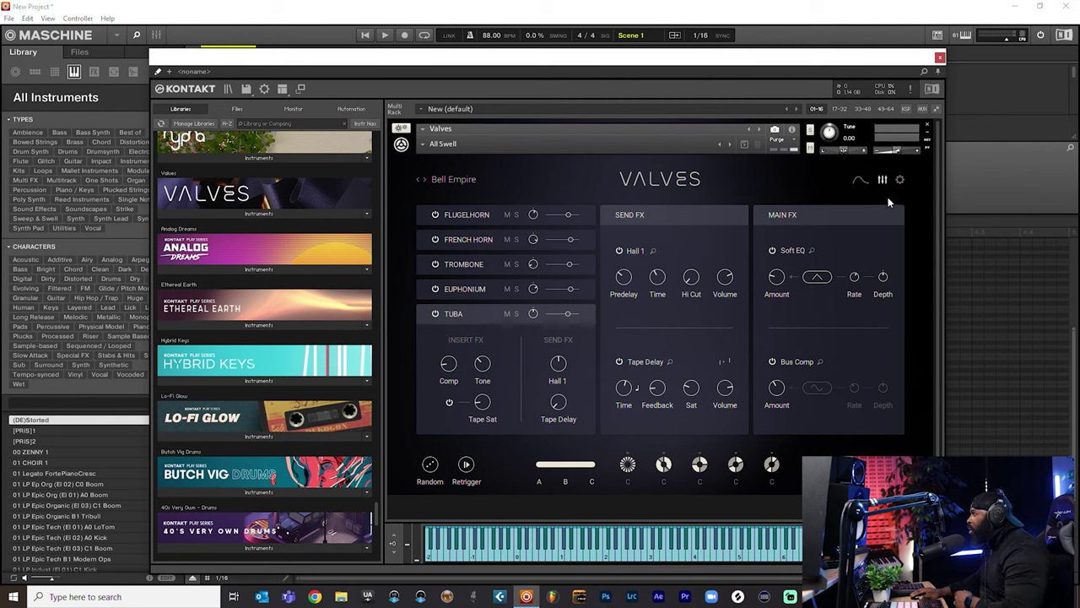
- Audition Don't Explain and Bell Empire, settle on Waterfall, show its mixer page, and randomize
left_click(859, 181)
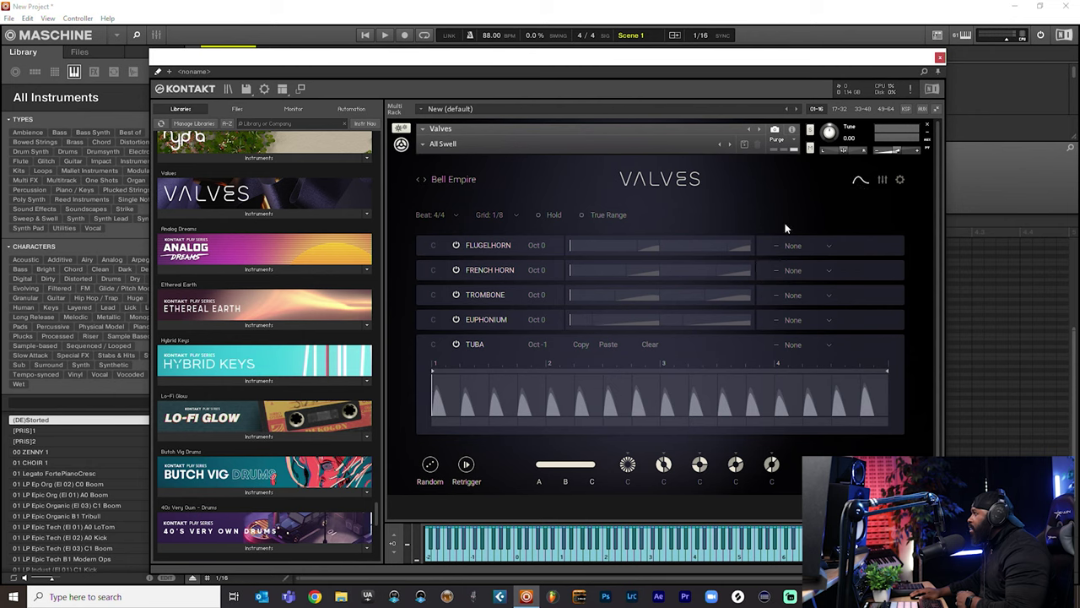
left_click(424, 179)
left_click(425, 179)
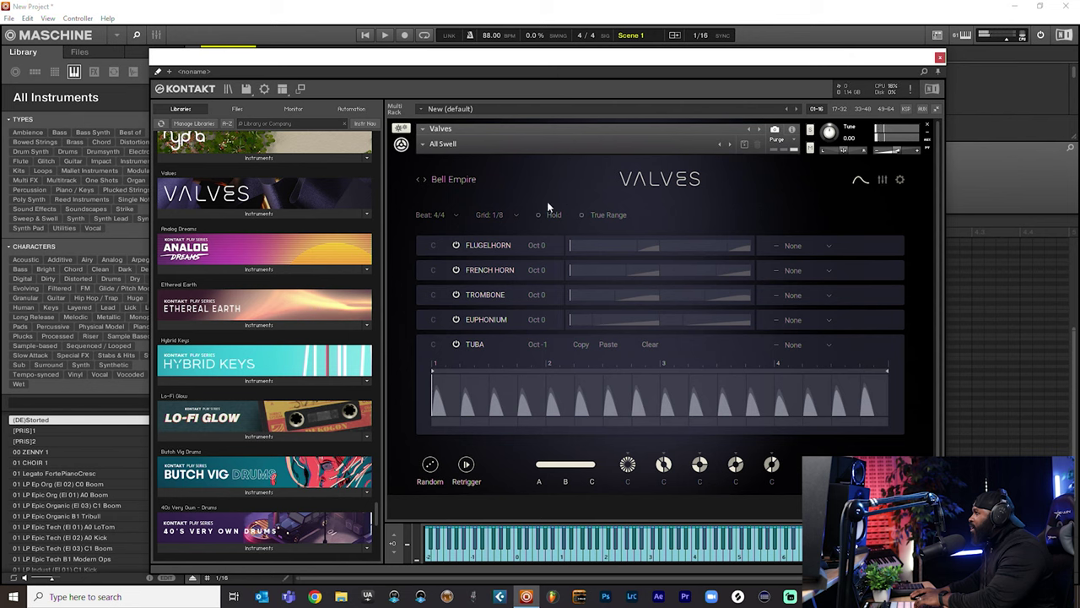
left_click(426, 179)
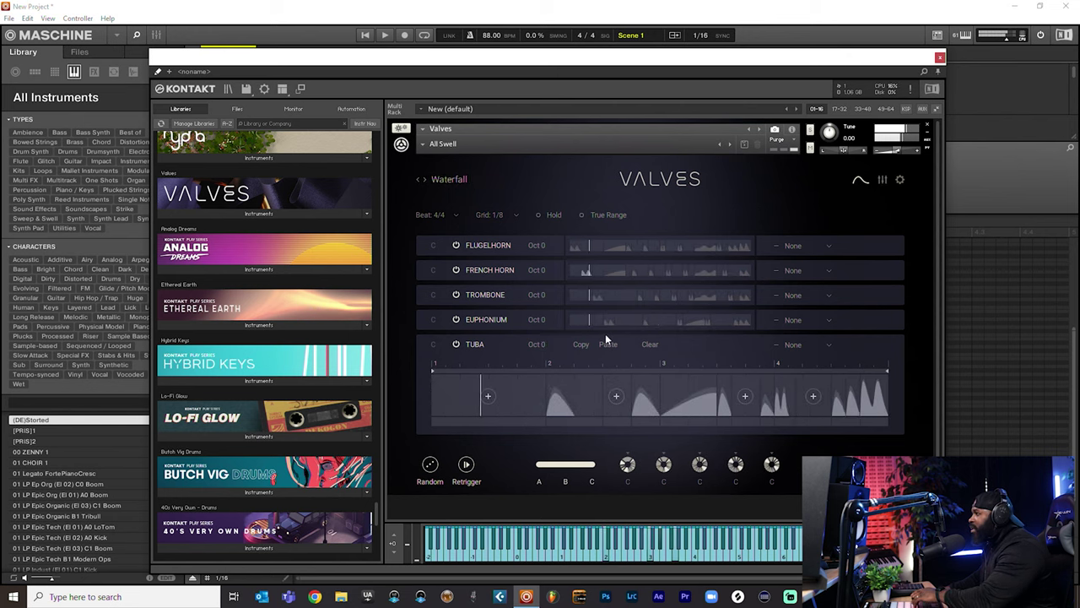
left_click(882, 180)
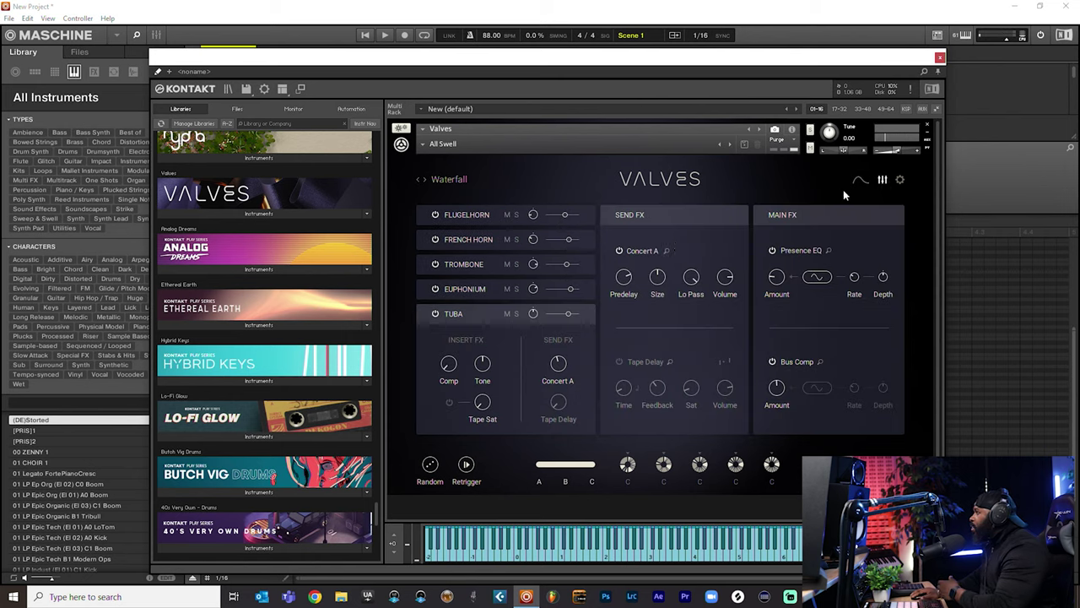
left_click(428, 465)
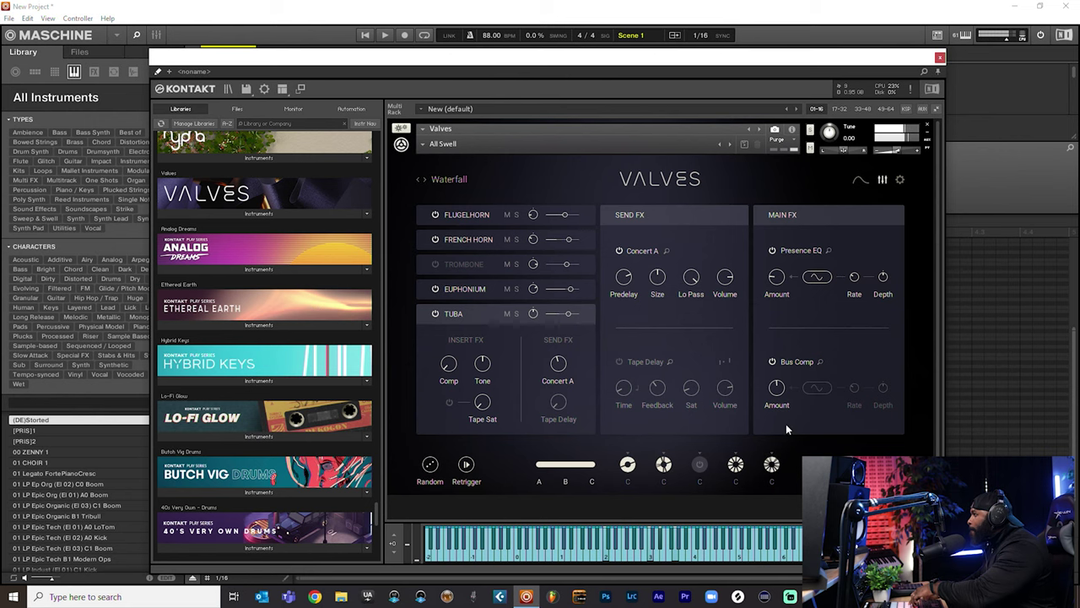
- Re-enable the Trombone section and morph the macros to the B setting
mouse_move(700, 467)
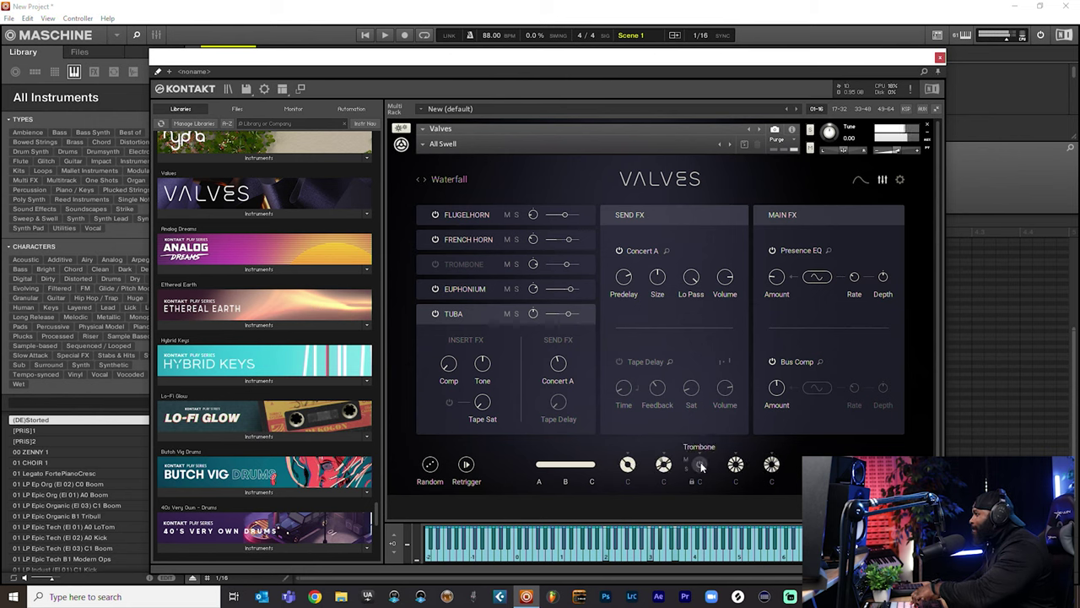
left_click(699, 465)
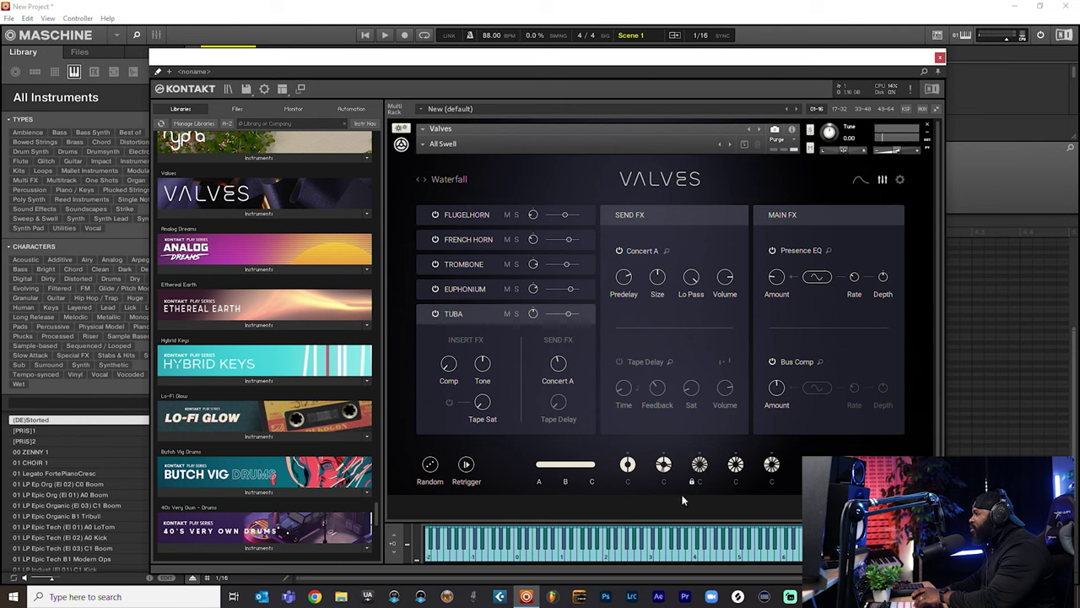
mouse_move(699, 484)
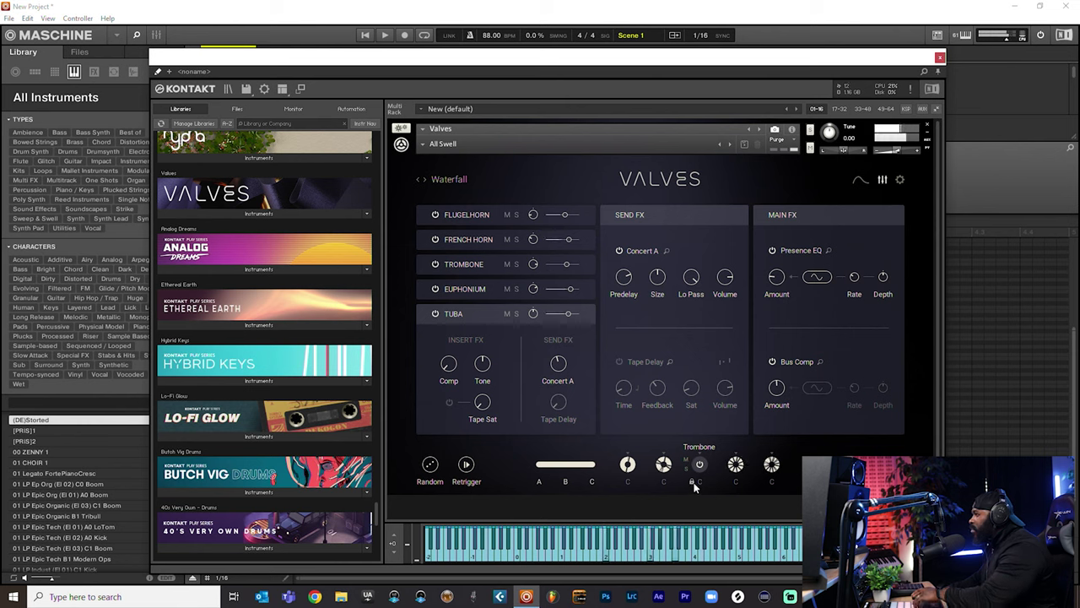
left_click(566, 479)
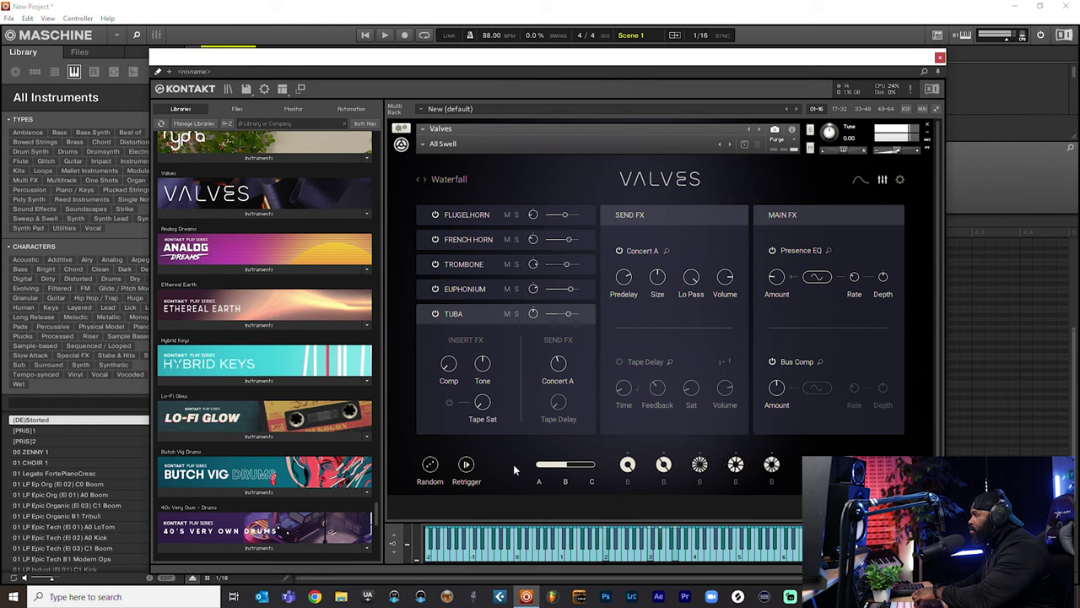
left_click(561, 464)
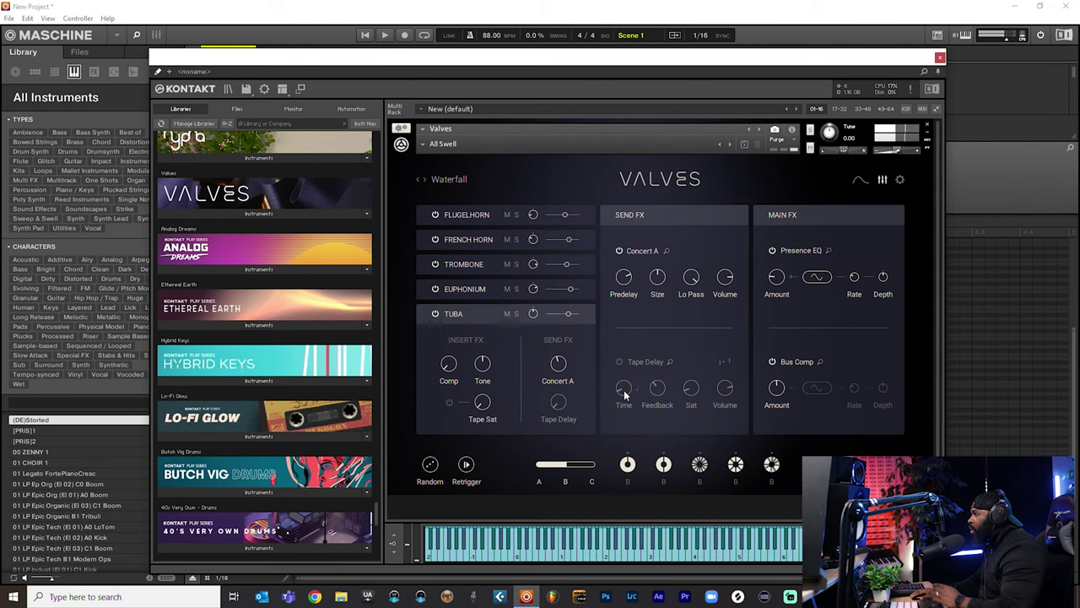
- Turn on the Tape Delay send at 1/4 time and expand the Euphonium's effects
left_click(619, 360)
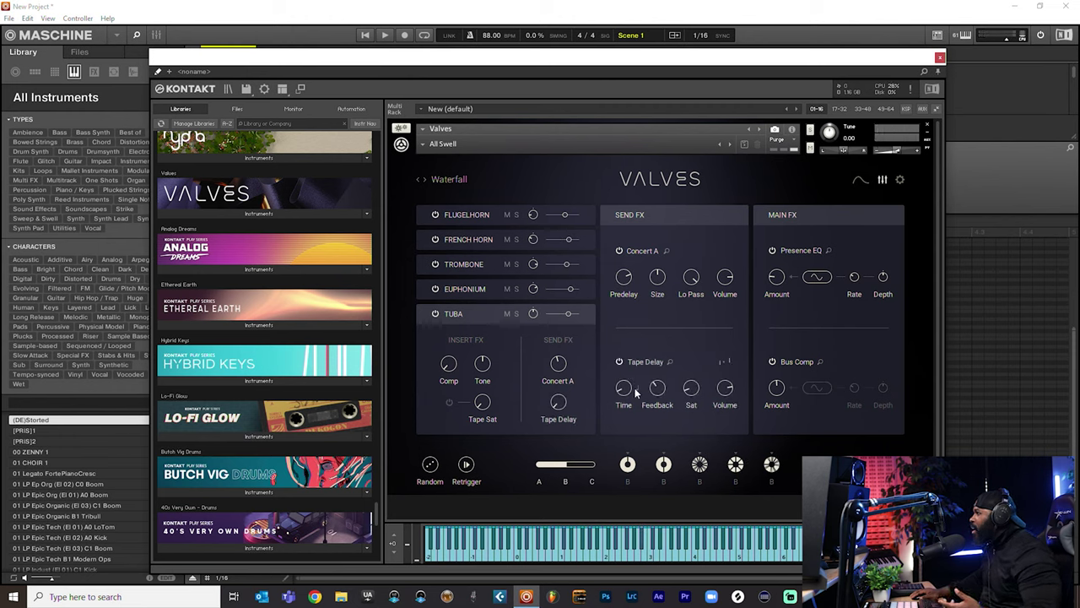
mouse_move(621, 386)
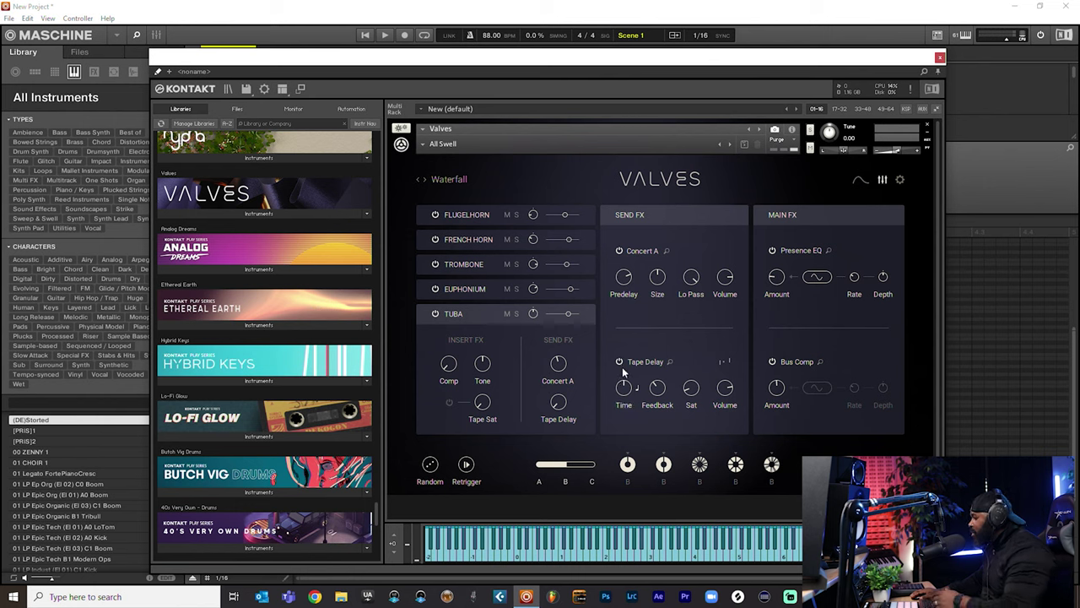
scroll(628, 386, "up", 3)
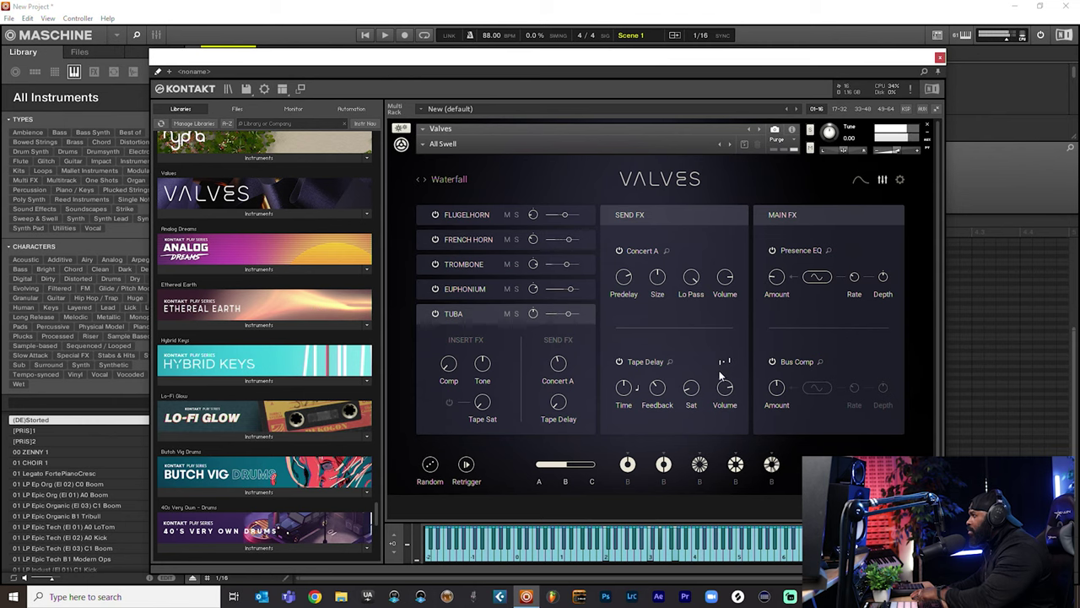
mouse_move(659, 388)
mouse_move(693, 369)
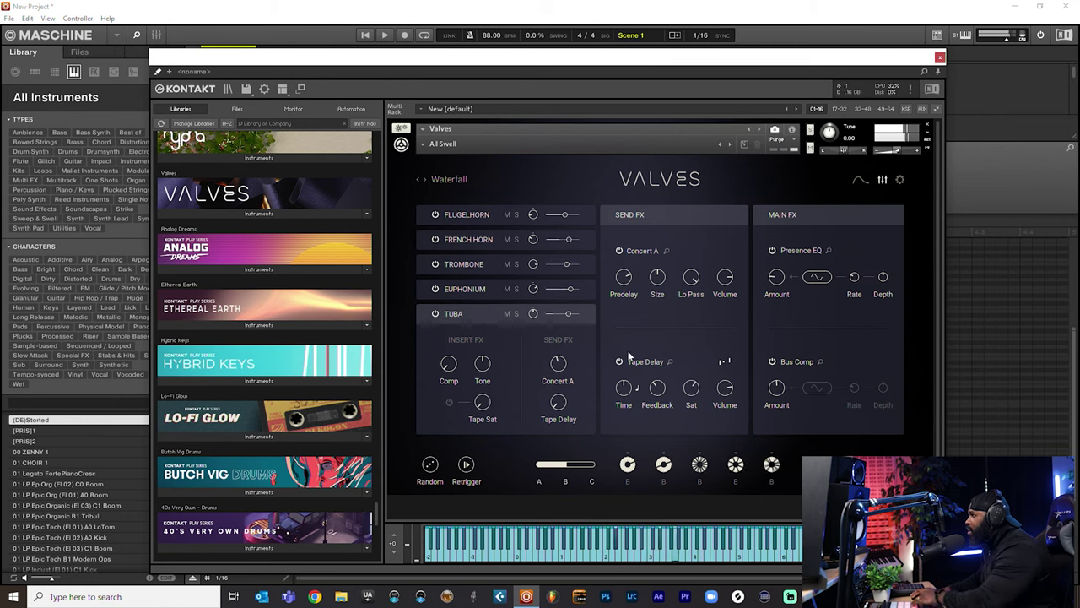
left_click(482, 291)
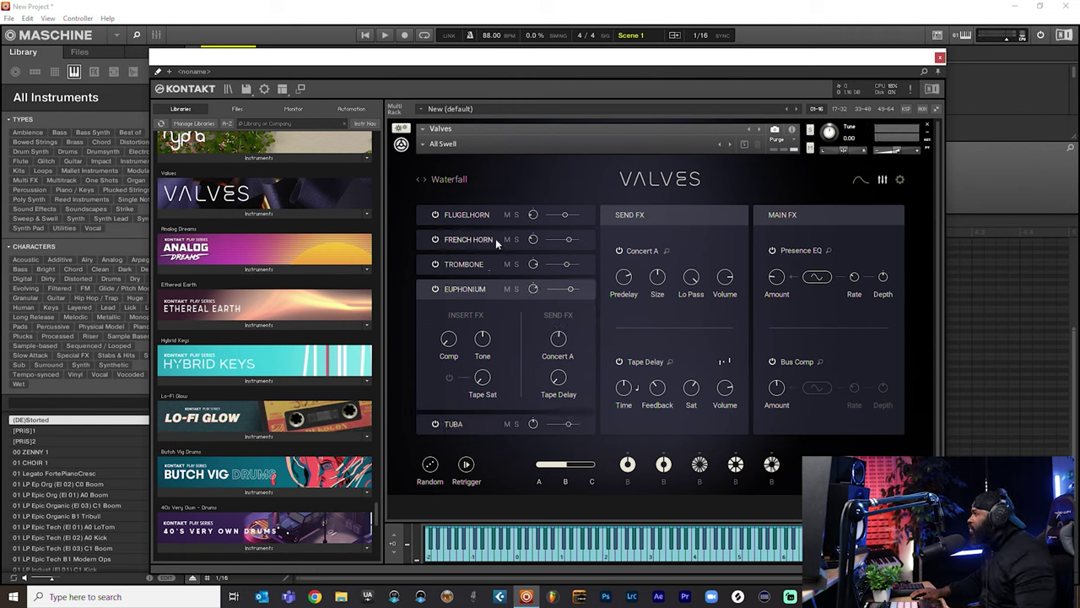
- Raise the French Horn send to 0 dB and add 28% Tape Sat to the Trombone
left_click(490, 216)
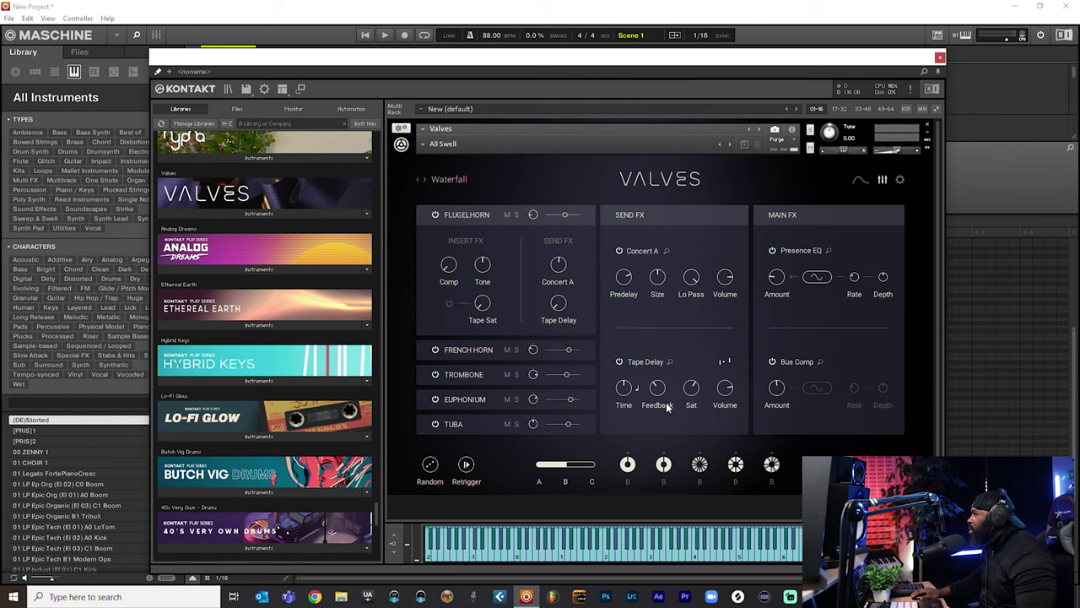
left_click(474, 353)
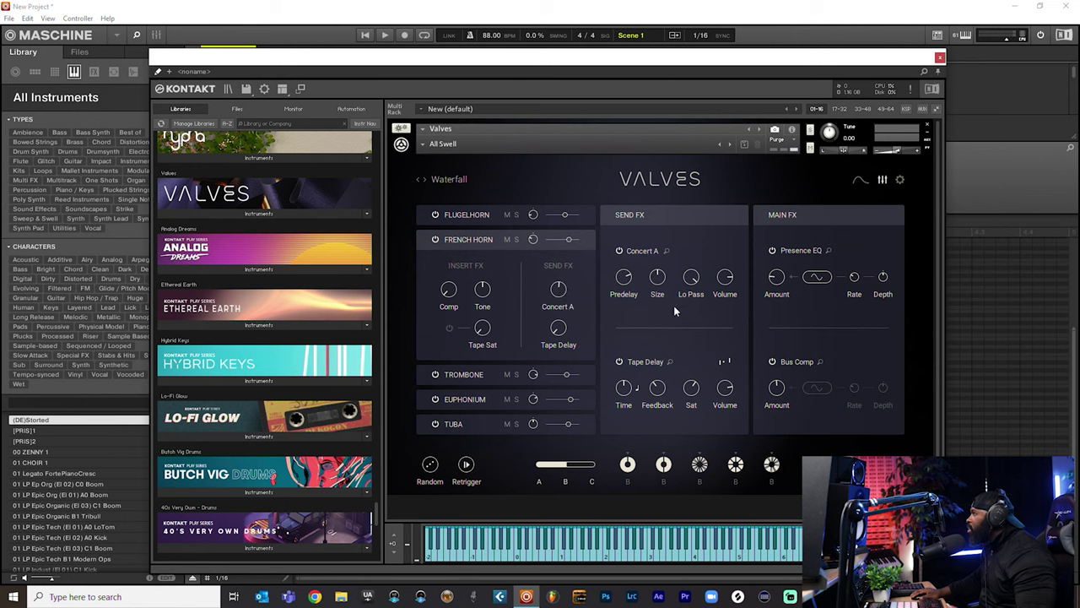
left_click_drag(566, 278, 566, 265)
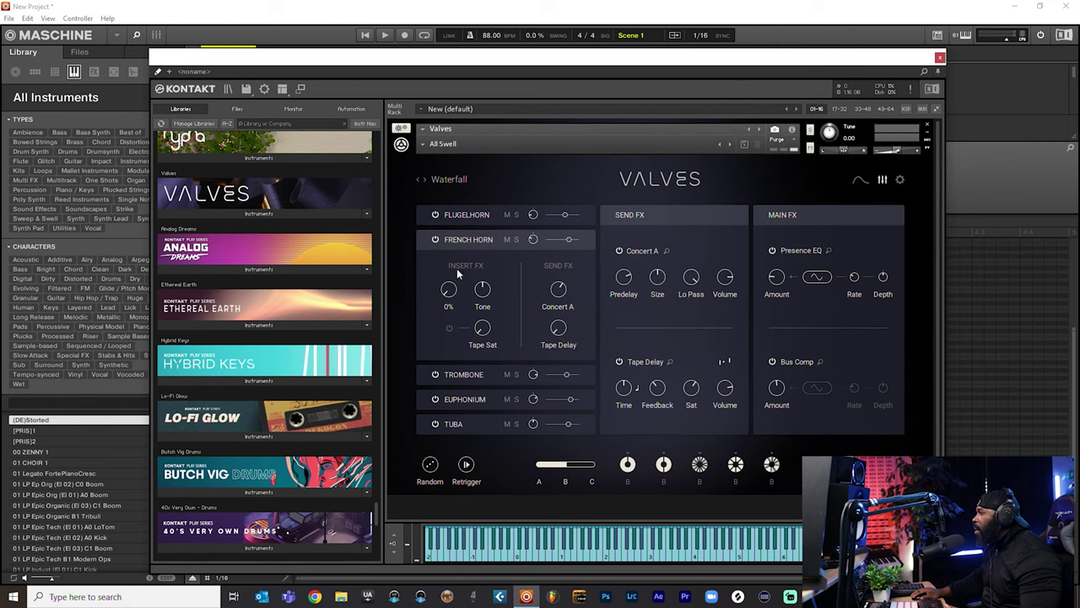
left_click(479, 374)
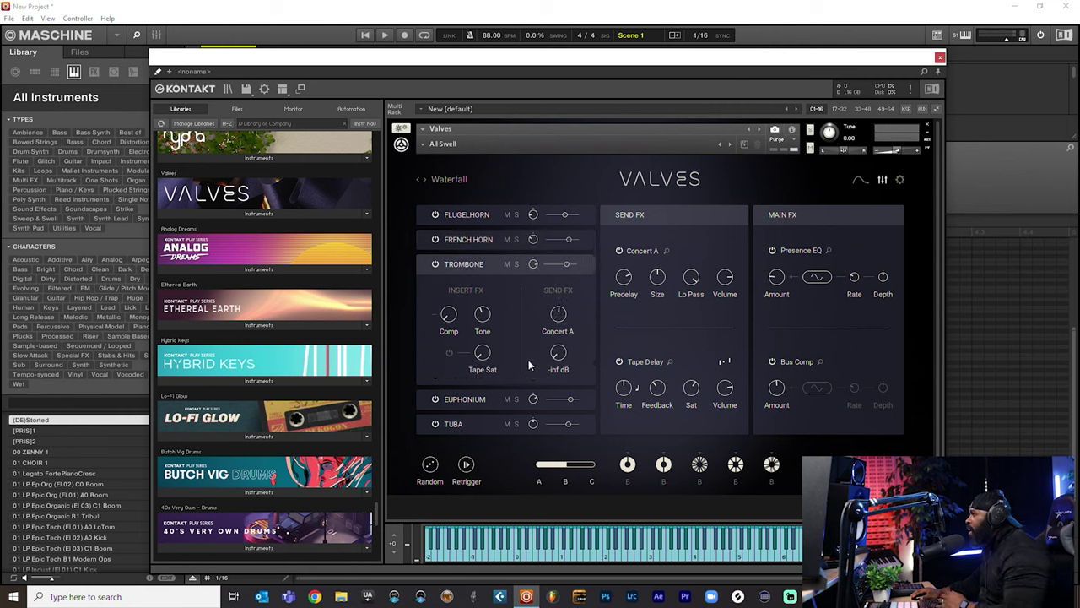
left_click_drag(488, 359, 491, 338)
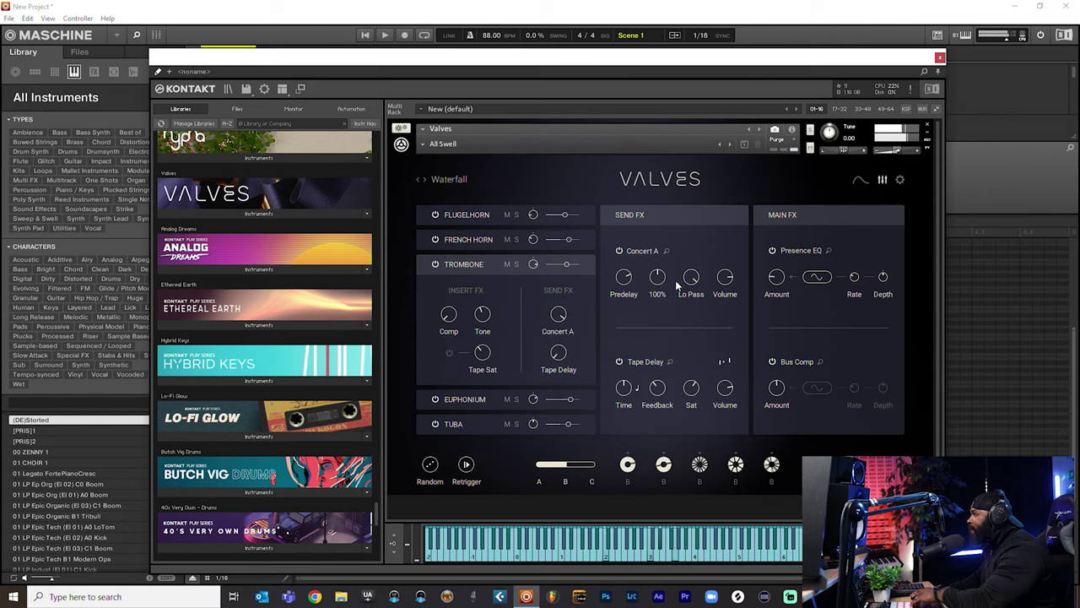
- Change the send reverb to Small hall, then bring up the Valves settings page
left_click(642, 249)
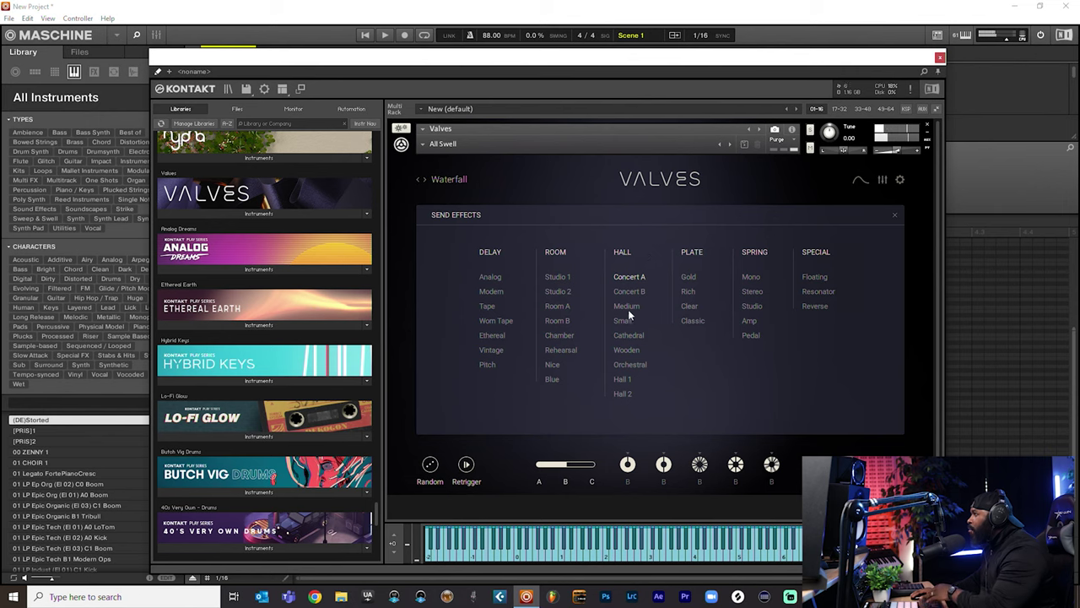
left_click(630, 349)
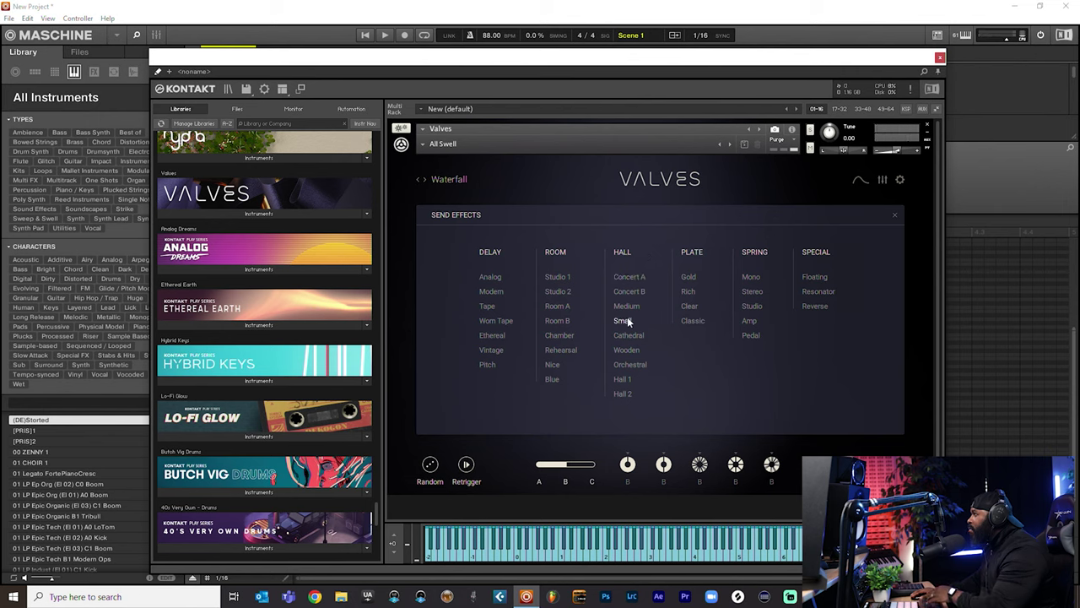
left_click(895, 214)
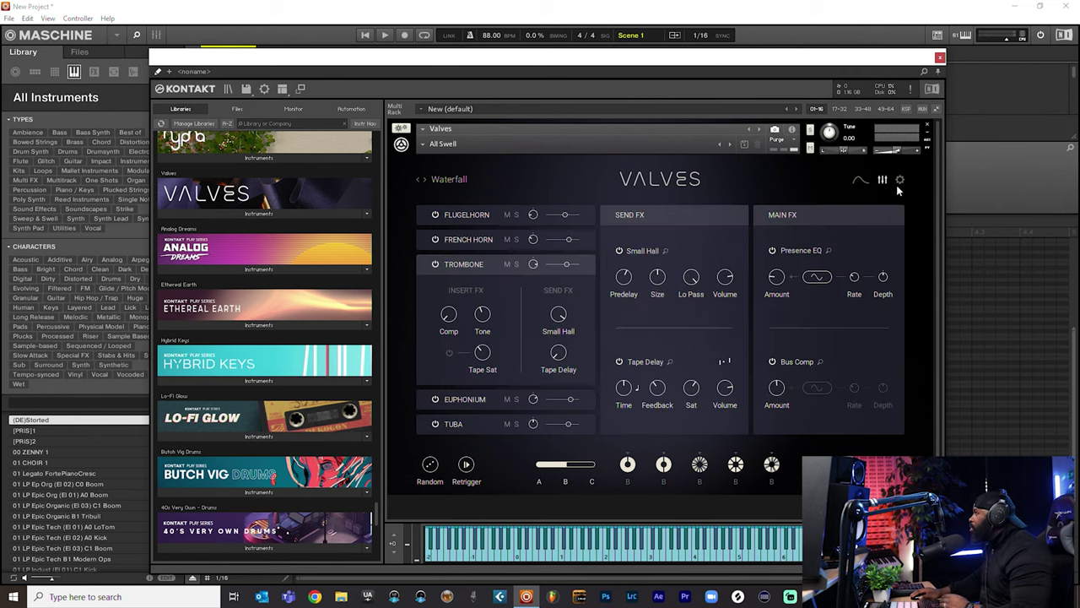
left_click(898, 181)
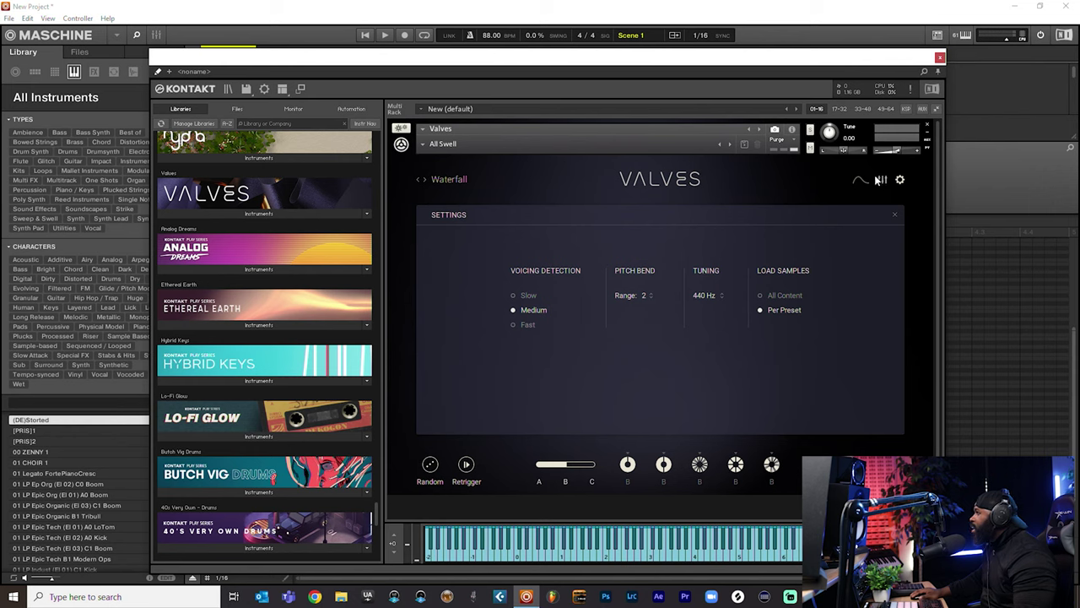
- Close Settings and the Main Presets browser, hide the sequencer lanes, and randomize the section macros
left_click(859, 181)
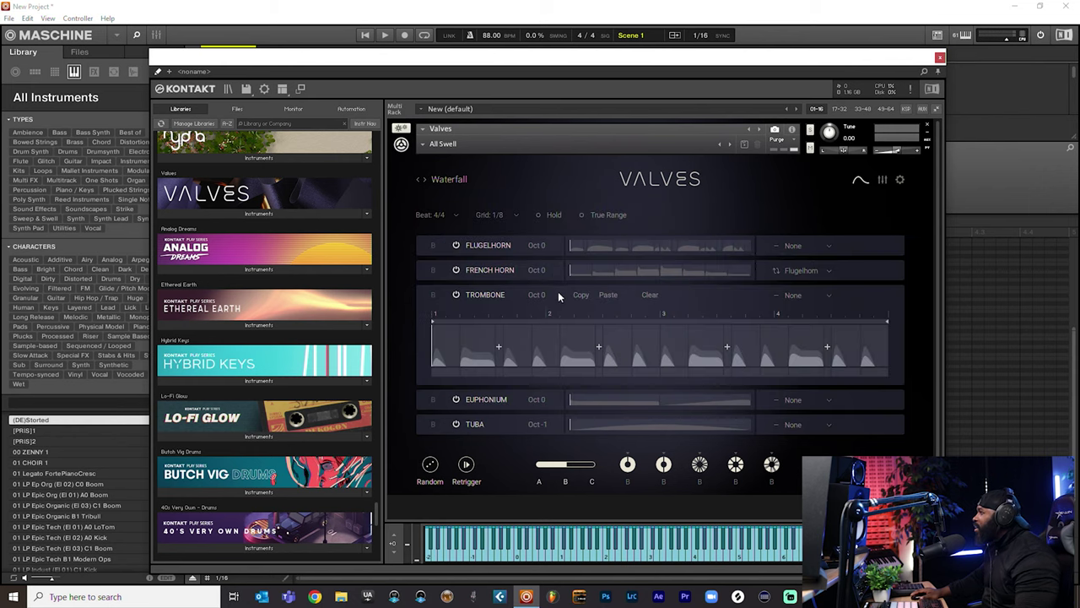
left_click(433, 181)
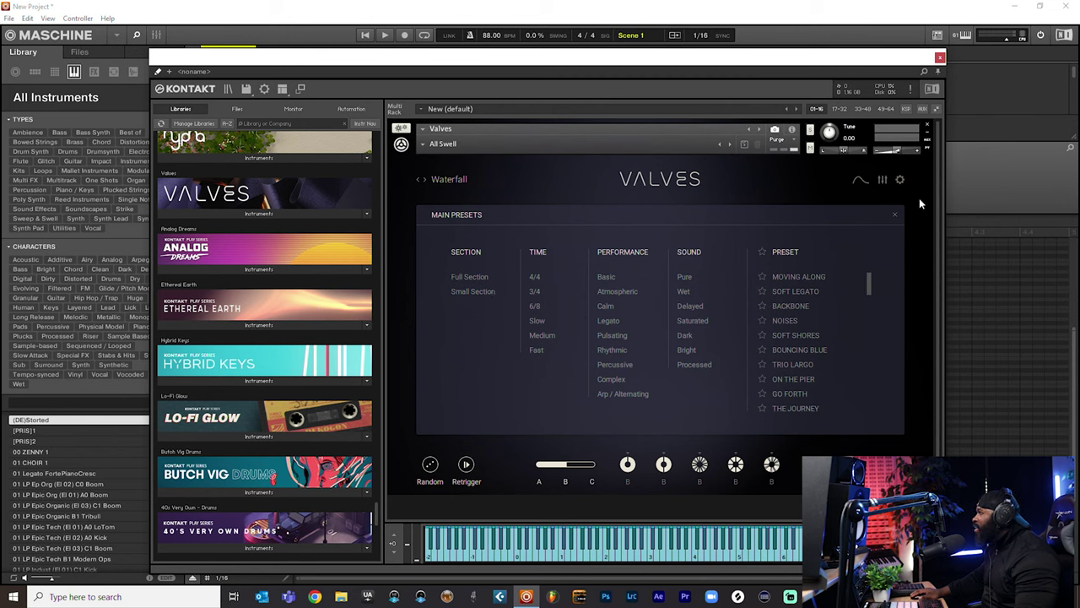
left_click(895, 218)
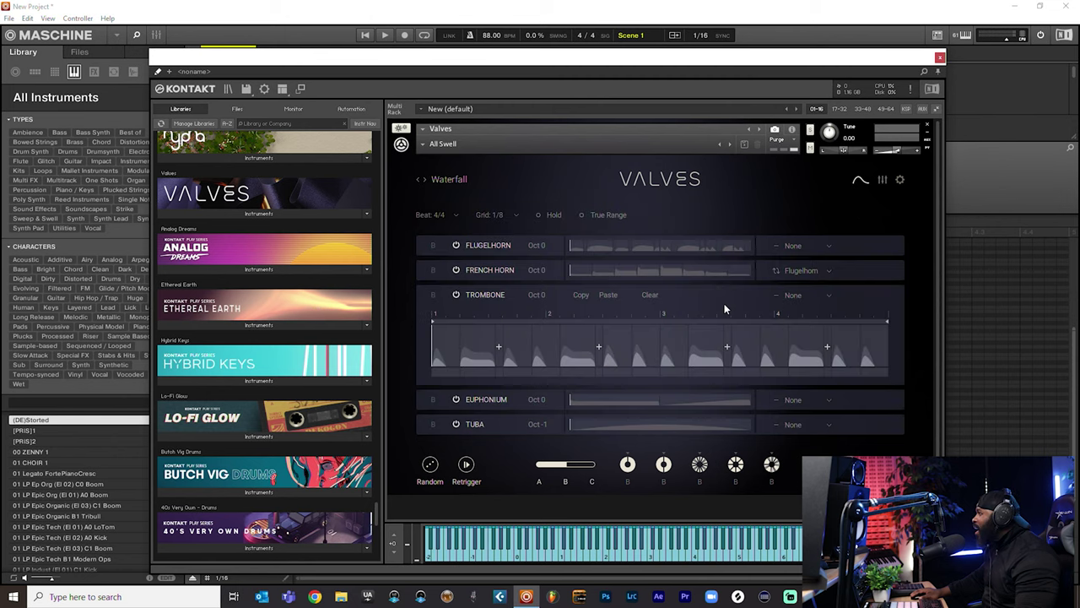
left_click(857, 183)
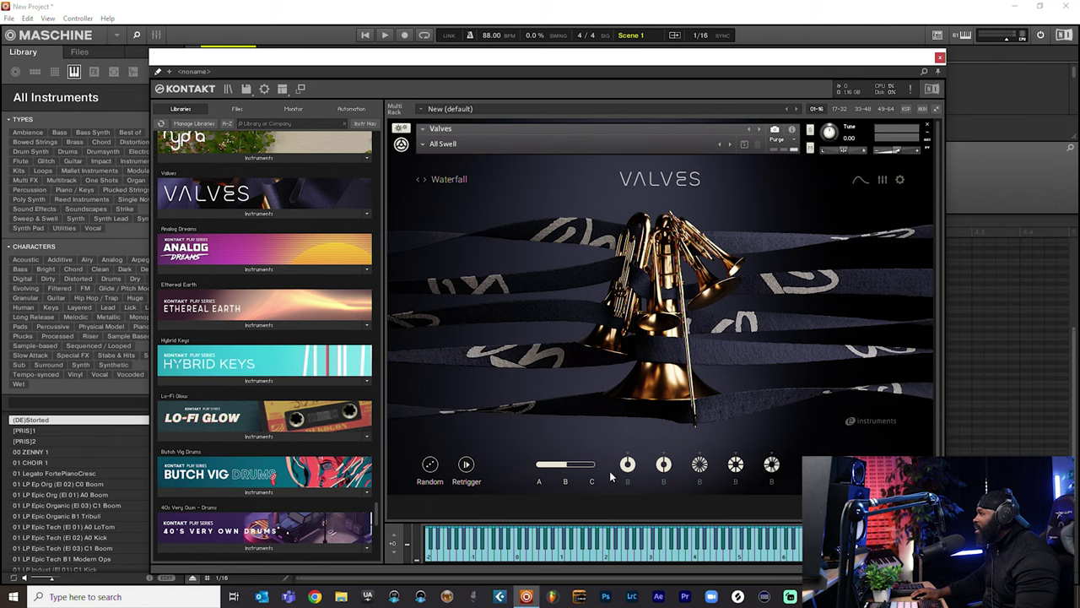
left_click(429, 464)
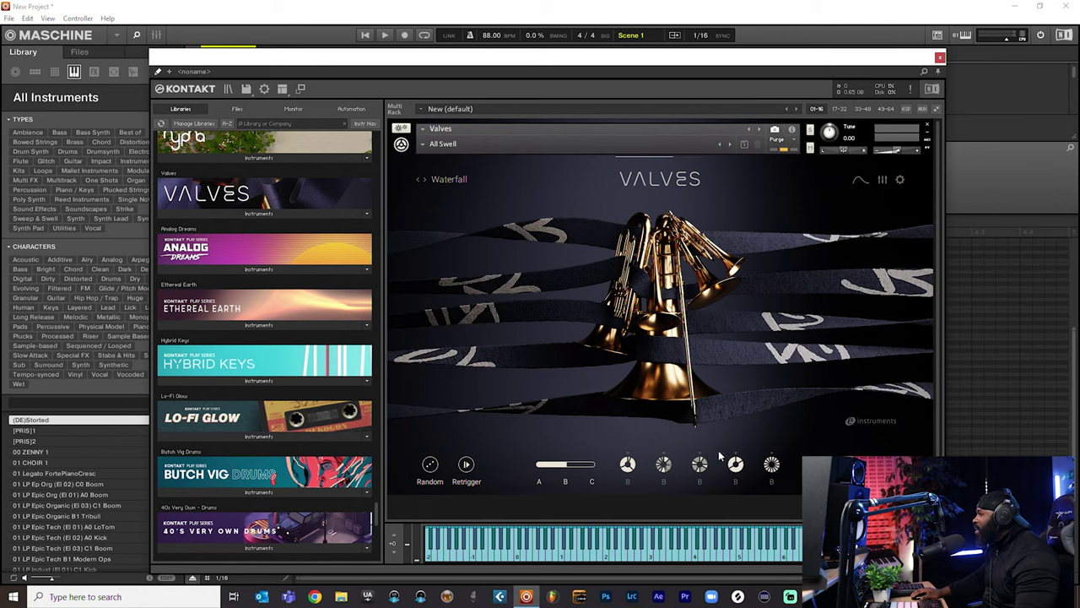